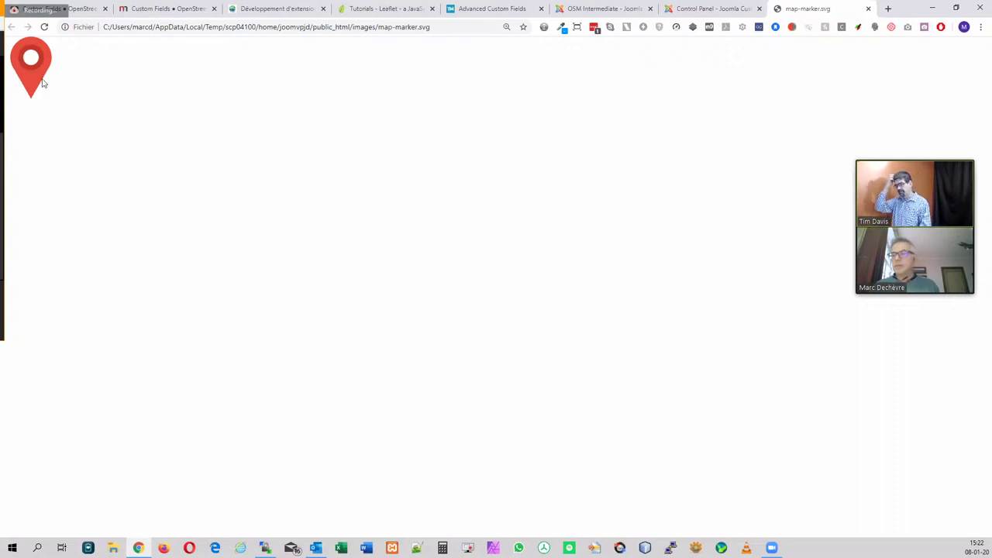
Preview map-marker-blue.svg from the server's images folder in the browser, then close it
key("alt+Tab")
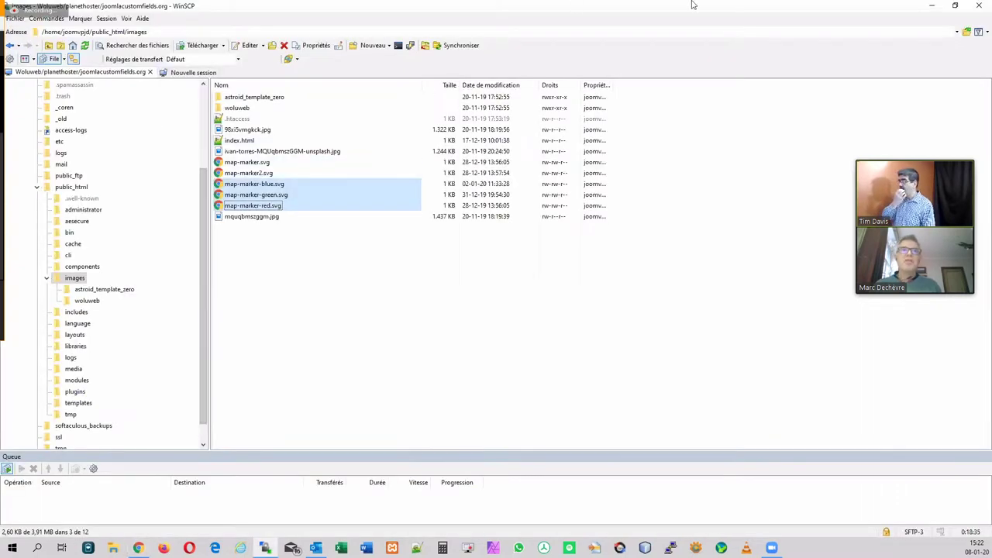
key("alt+Tab")
key("alt+Tab")
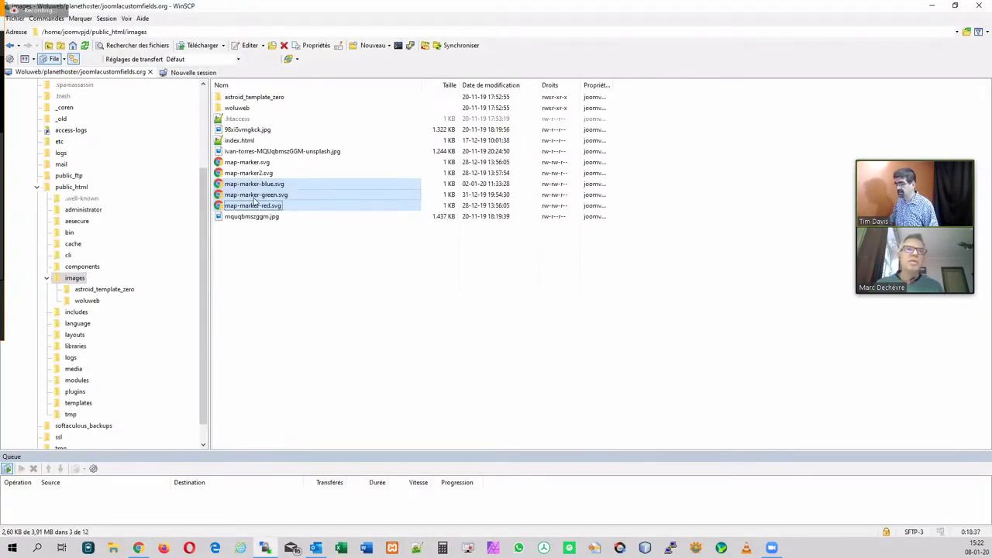
left_click(253, 196)
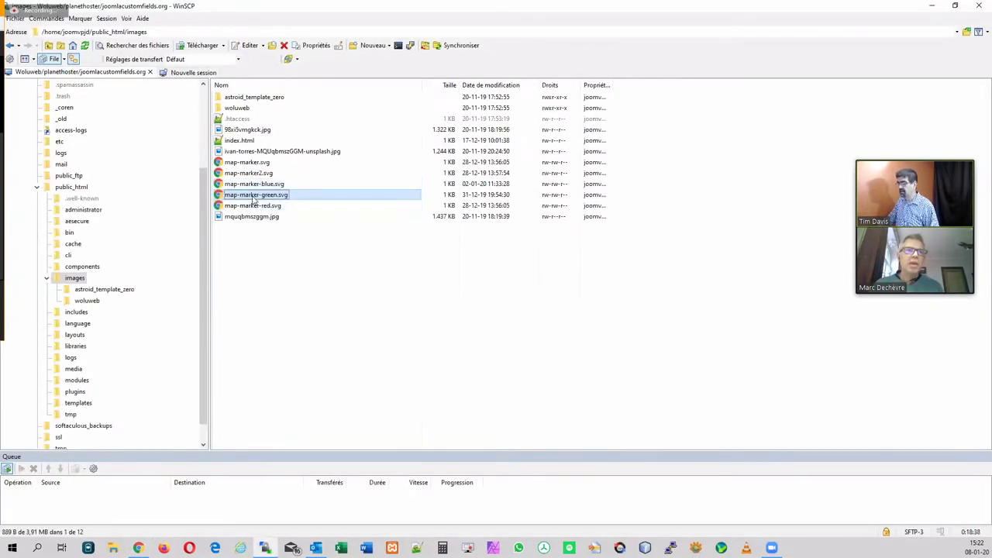
left_click(253, 186)
right_click(253, 186)
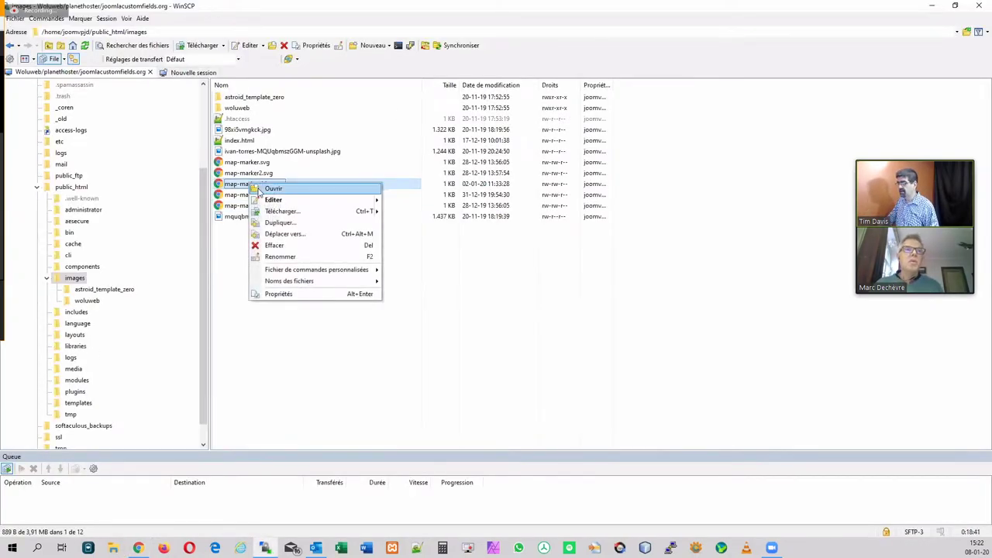
mouse_move(326, 202)
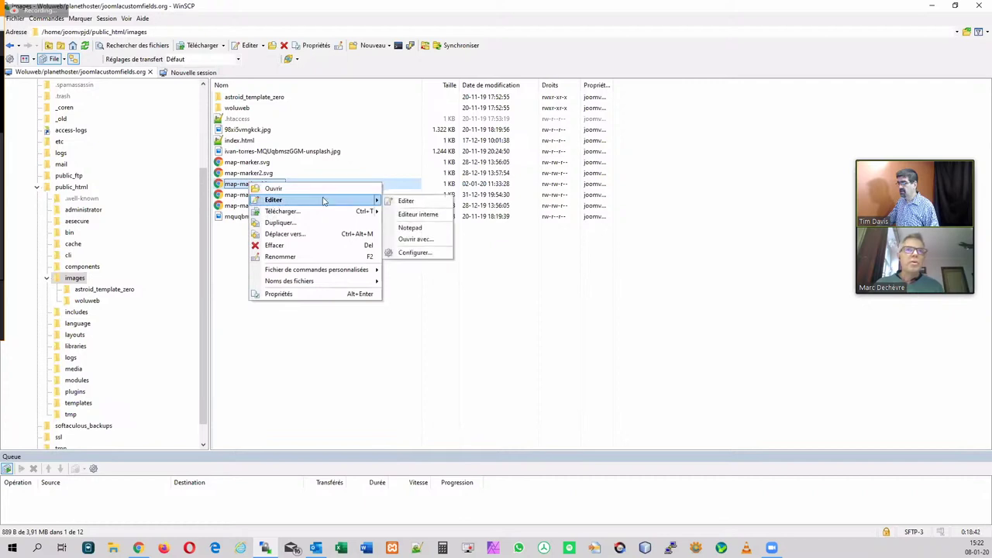
left_click(416, 203)
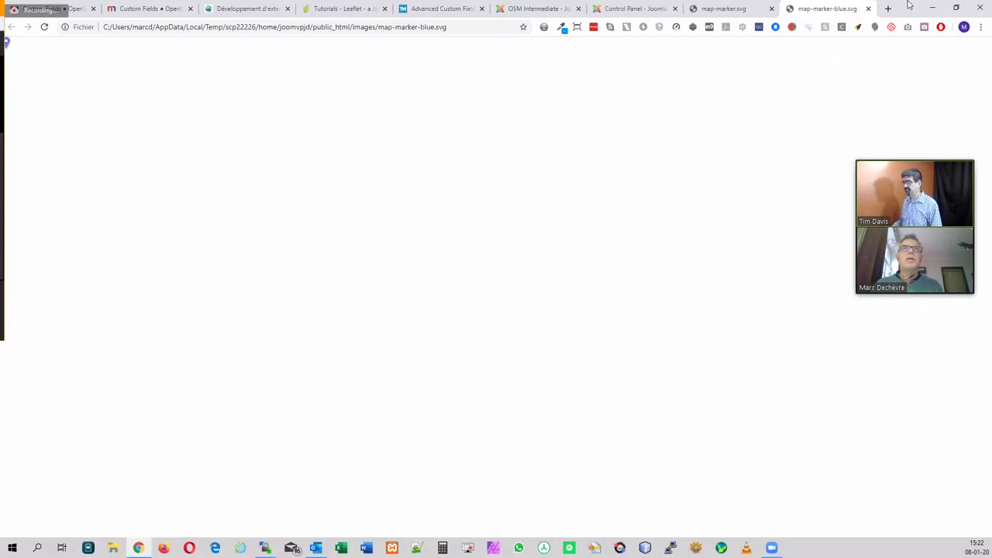
left_click(869, 9)
Open map-marker-blue.svg's source in Notepad through Editer > Notepad
key("alt+Tab")
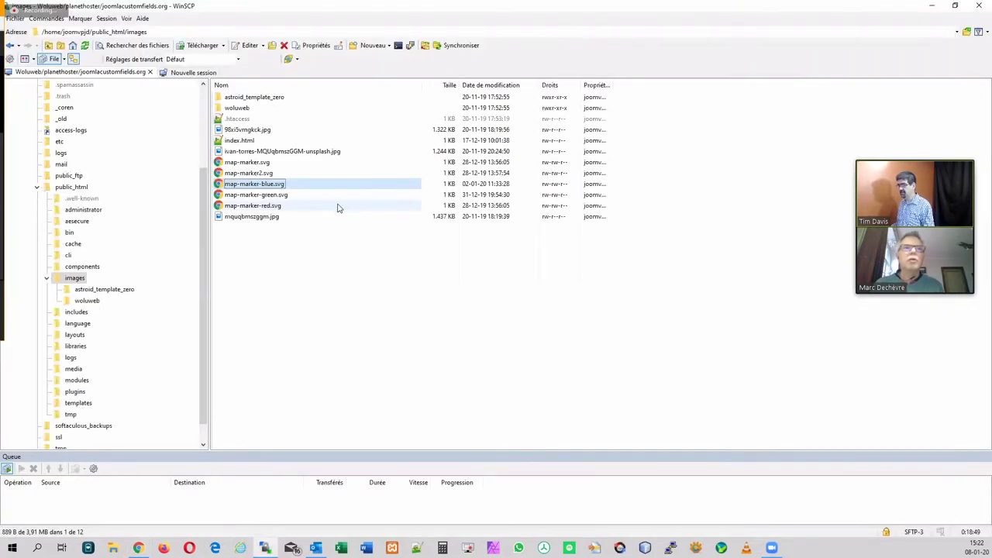
right_click(259, 184)
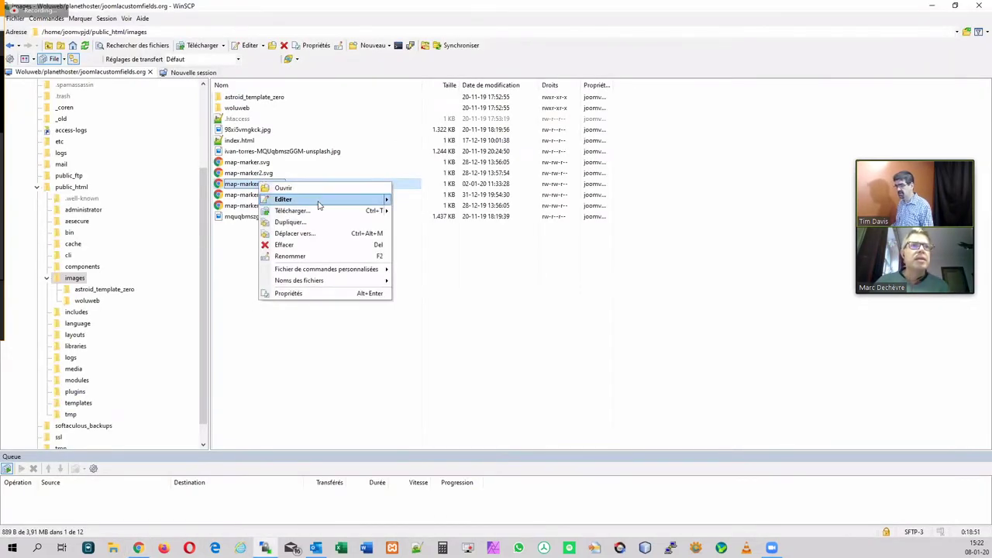
mouse_move(321, 203)
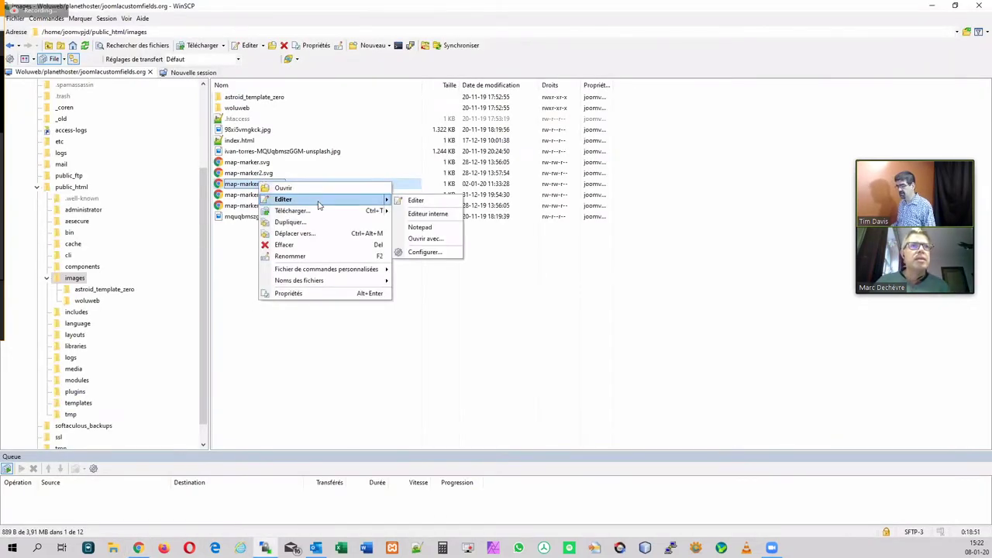
left_click(439, 228)
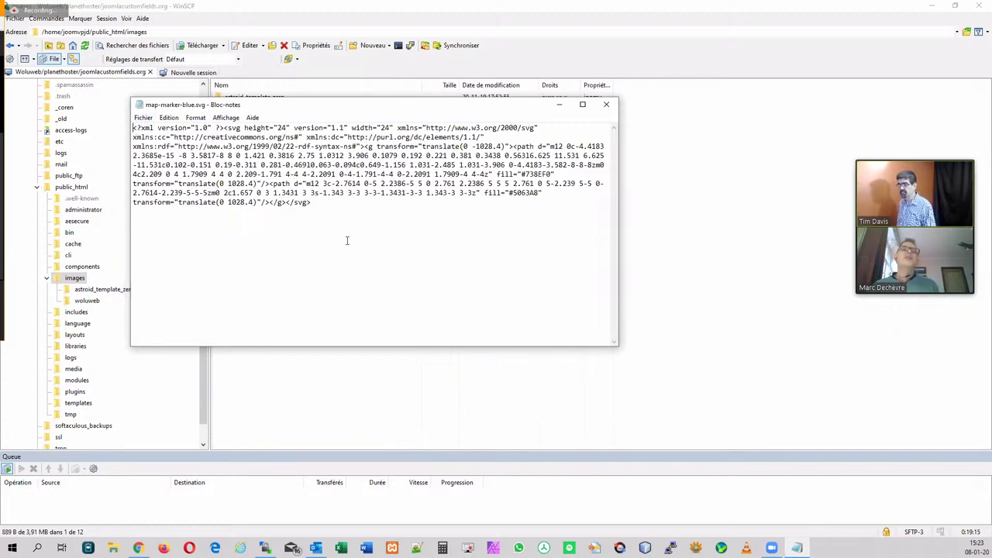
Look over the blue marker's SVG code, then show slide 12, '7. Your own map-marker'
left_click_drag(317, 202, 135, 125)
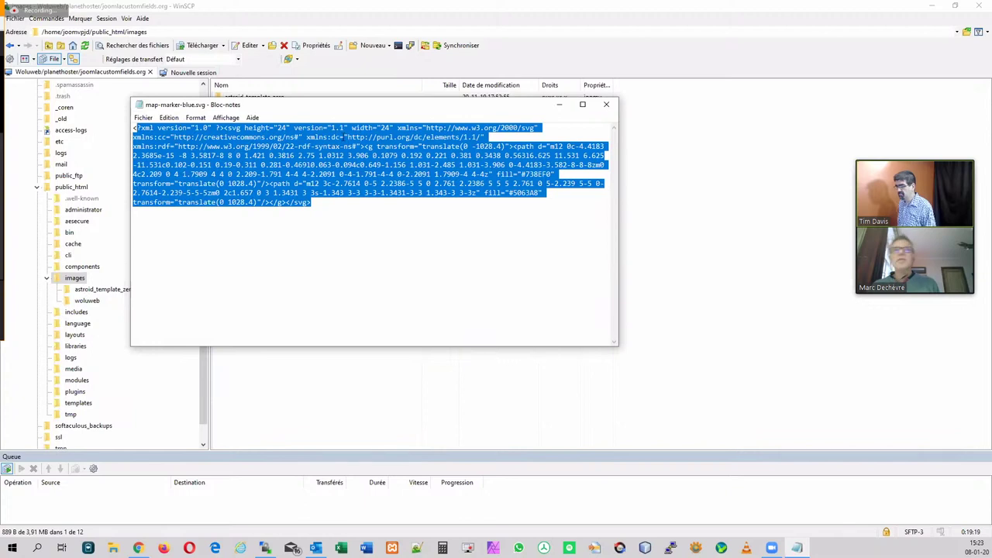
left_click(358, 155)
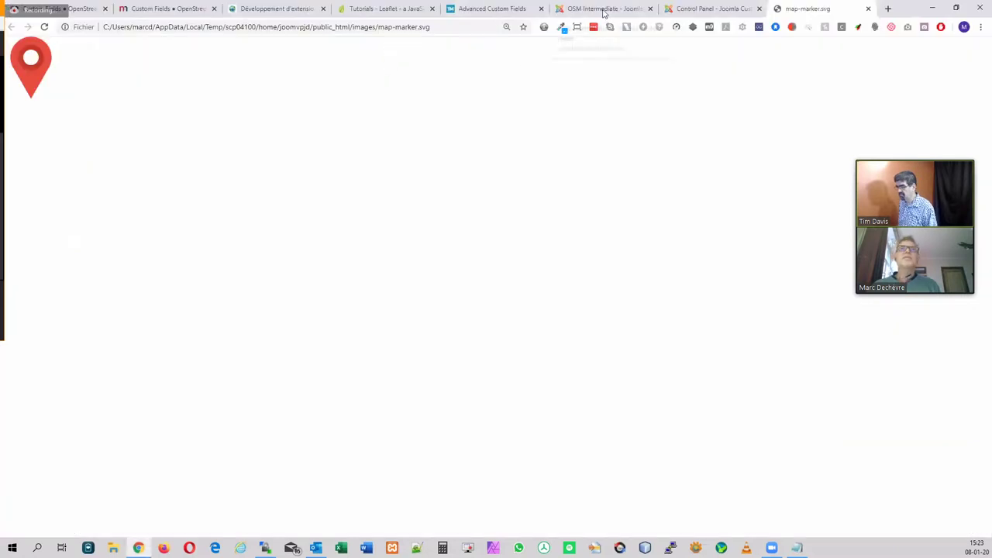
left_click(172, 7)
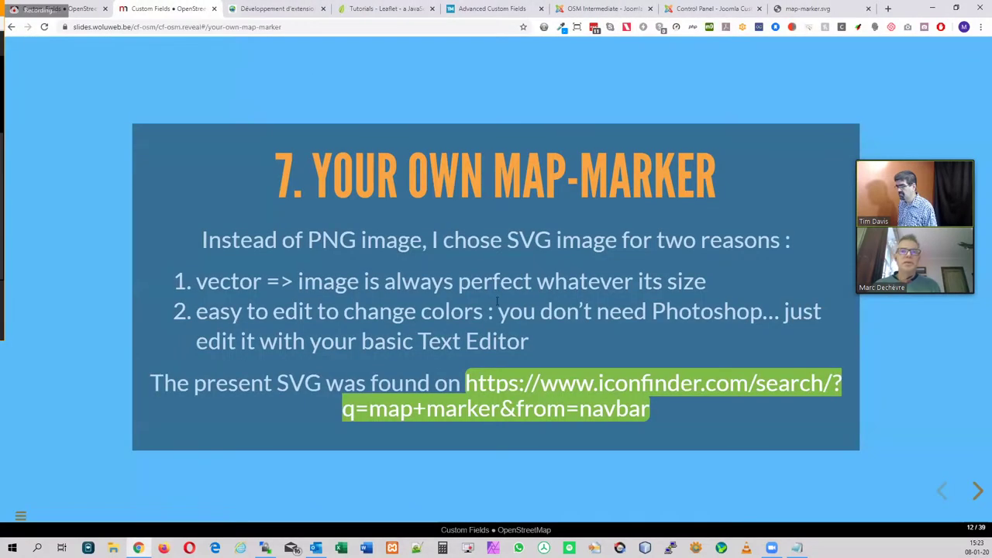
Open iconfinder.com's 'map marker' icon search, then bring back the blue marker's SVG source
left_click(612, 391)
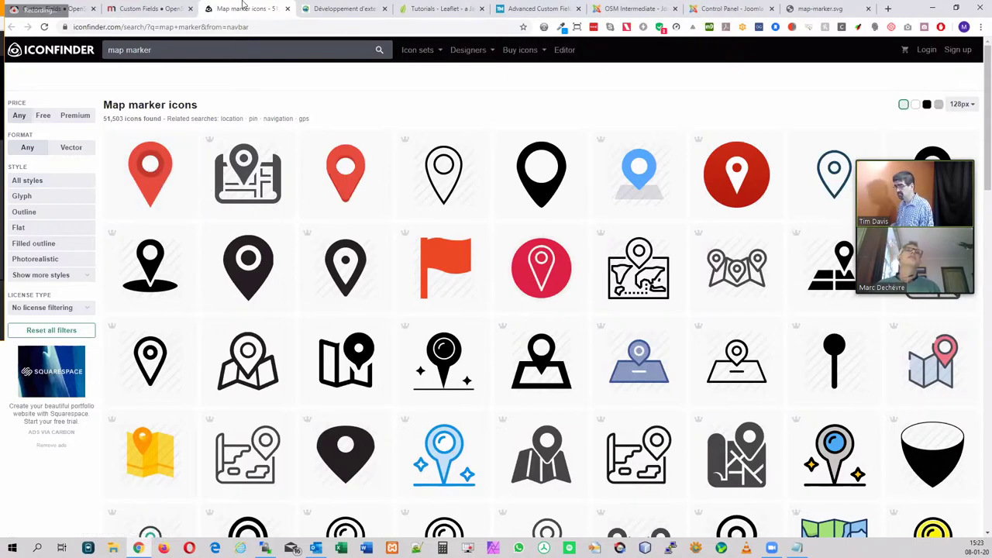
key("alt+Tab")
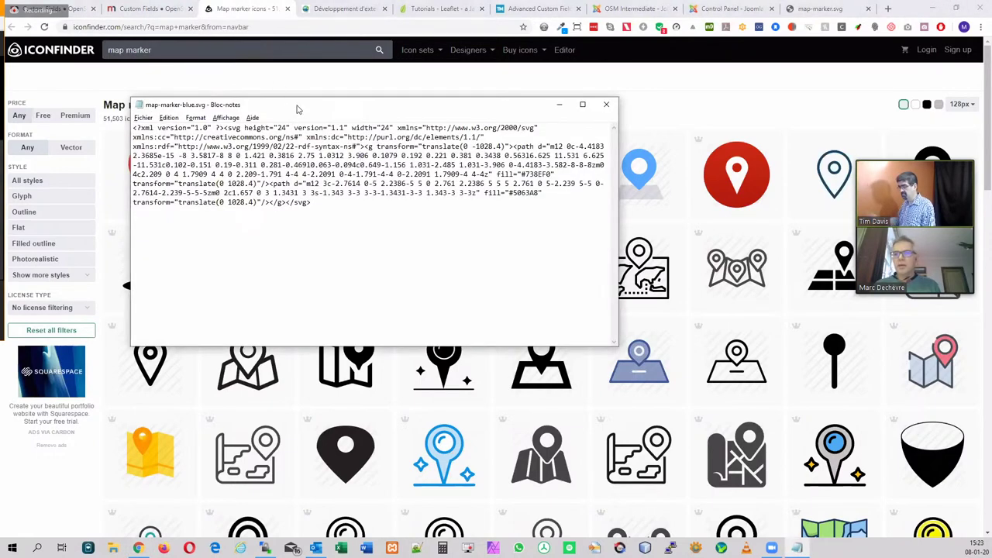
Highlight the blue marker's fill colours #738EF0 and #5063A8 in the SVG source
left_click_drag(347, 114, 399, 119)
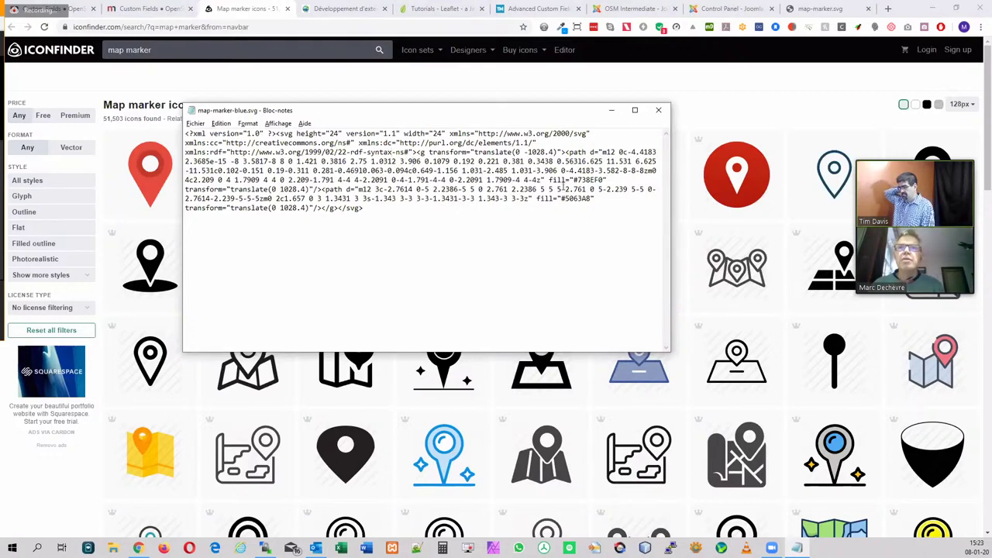
left_click_drag(574, 180, 604, 179)
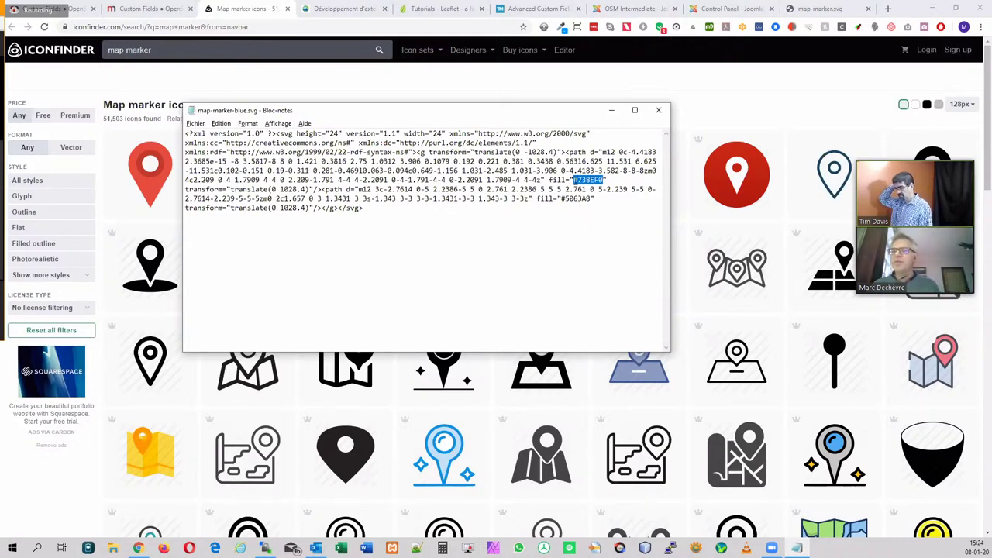
left_click_drag(561, 198, 591, 199)
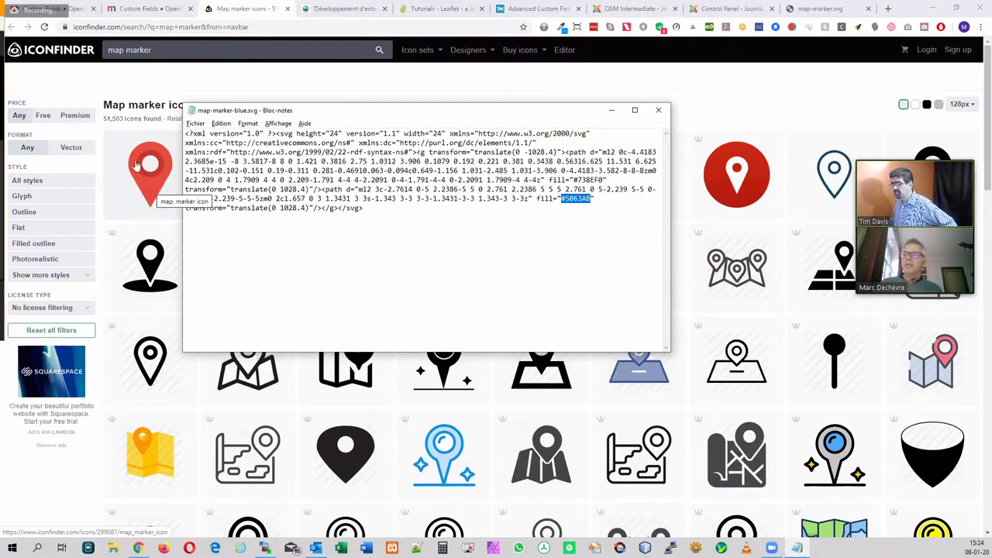
left_click_drag(549, 180, 609, 180)
left_click(578, 180)
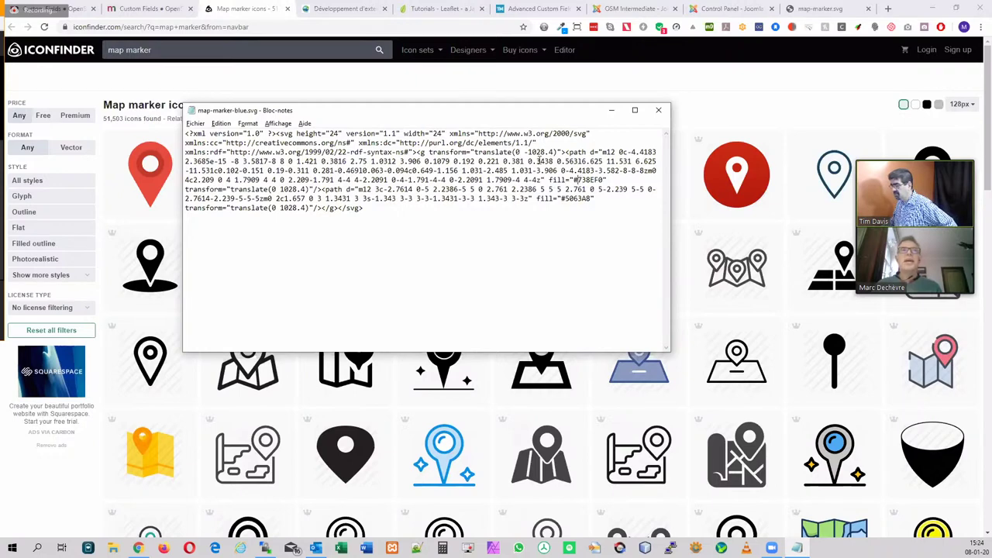
Open map-marker-green.svg's source in Notepad alongside the blue marker's
key("alt+Tab")
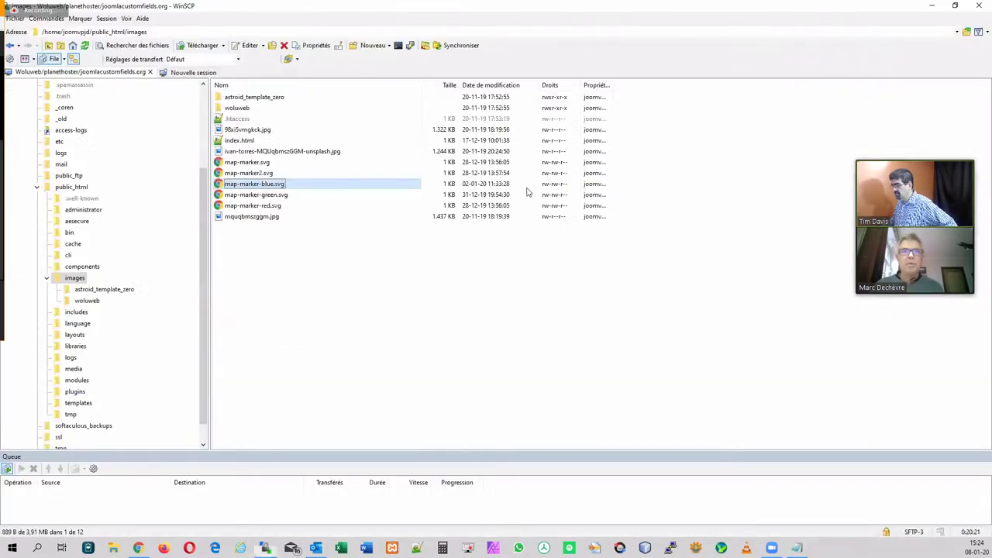
left_click(260, 196)
right_click(261, 197)
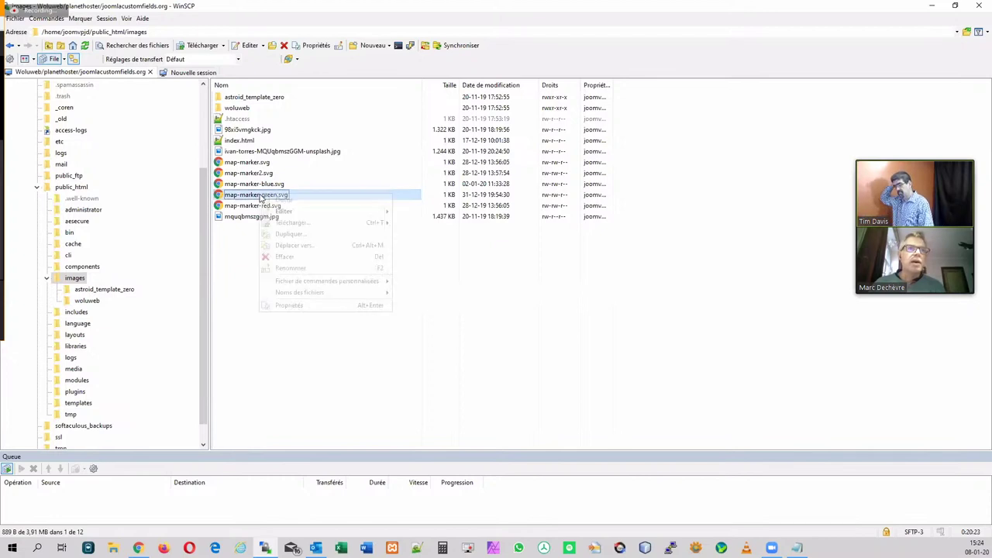
mouse_move(325, 215)
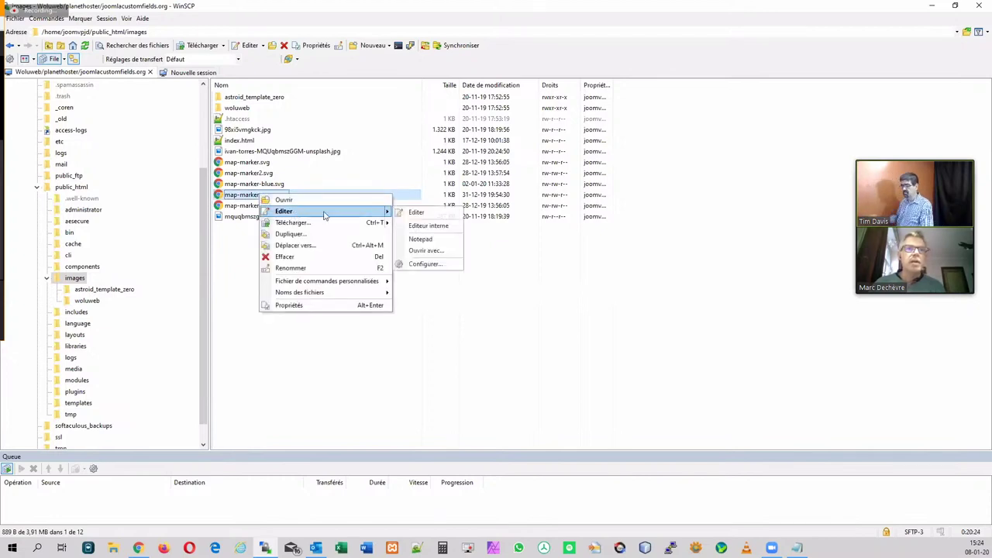
left_click(428, 239)
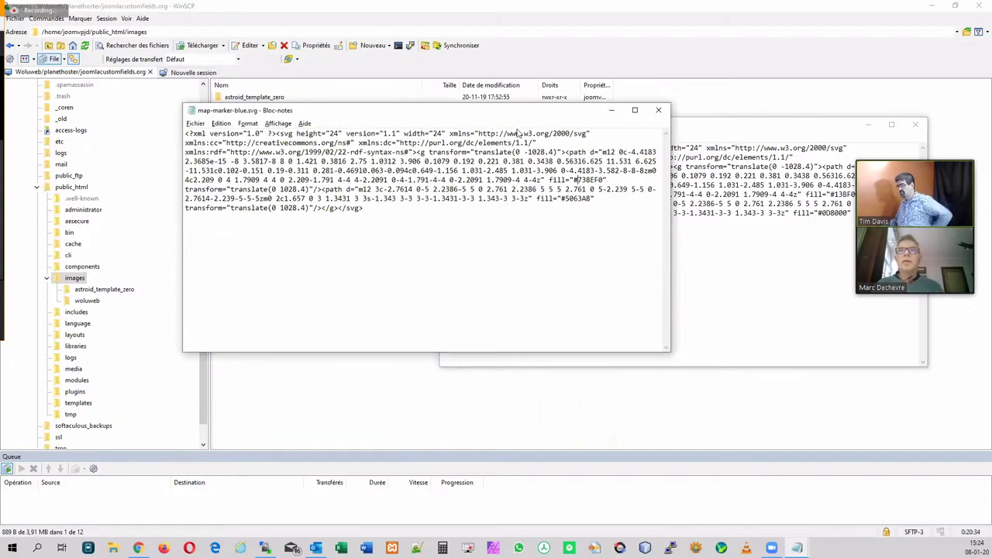
Compare the green marker's fill colour with the blue one's, then close both SVG files
left_click_drag(504, 111, 763, 243)
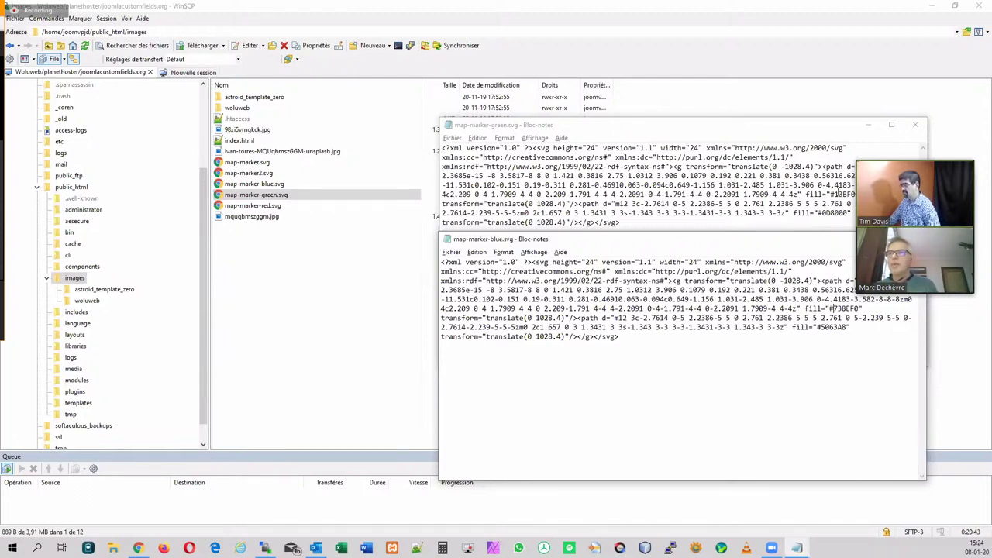
left_click_drag(831, 194, 850, 194)
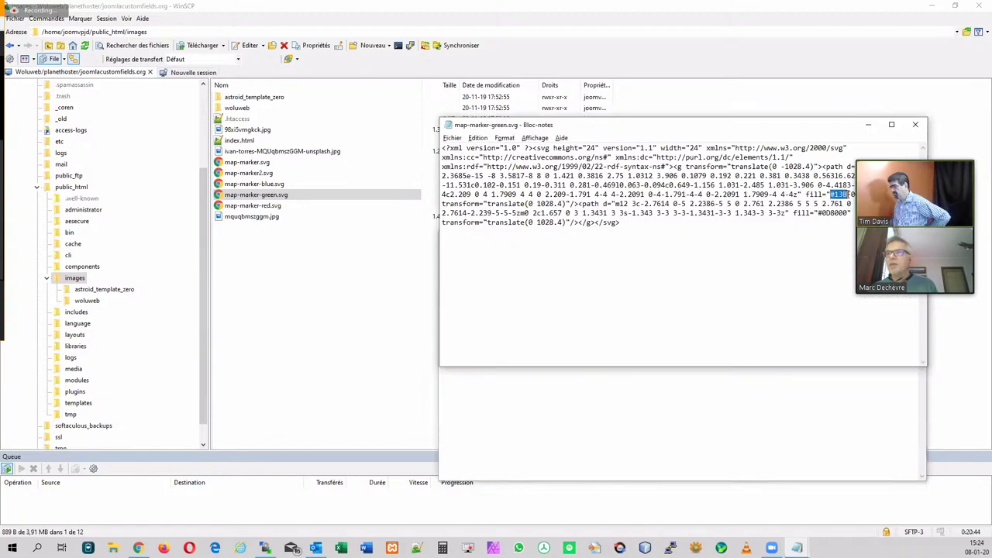
left_click(805, 371)
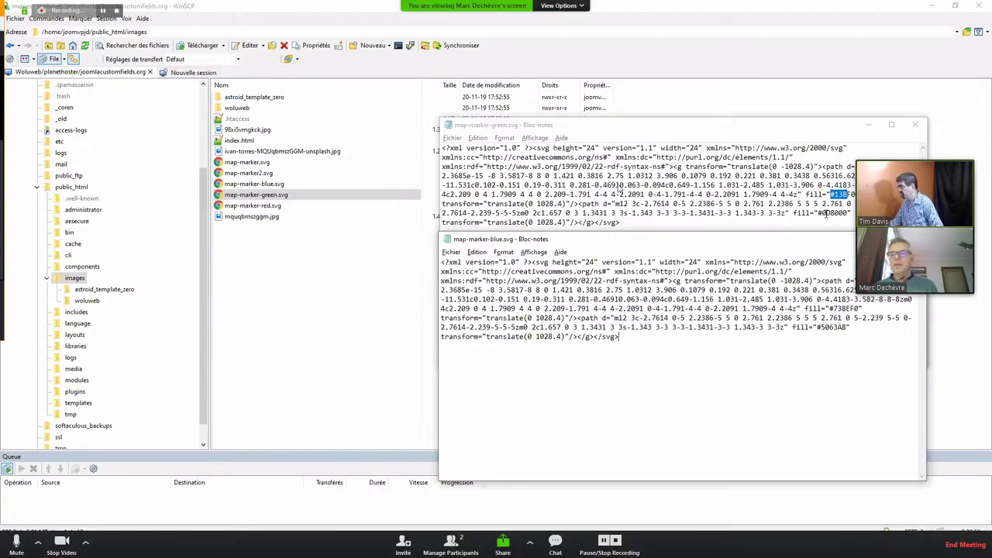
left_click_drag(914, 160, 927, 386)
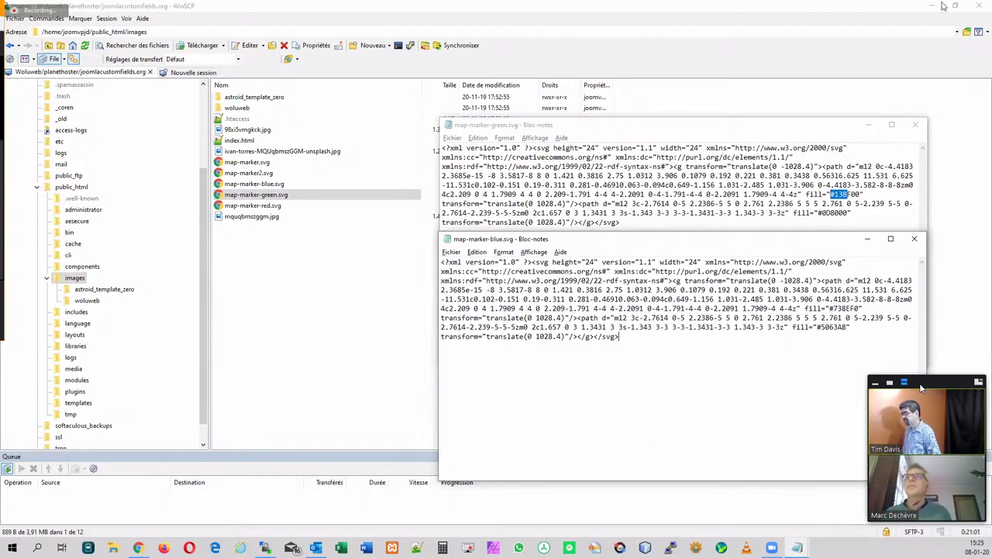
left_click(921, 241)
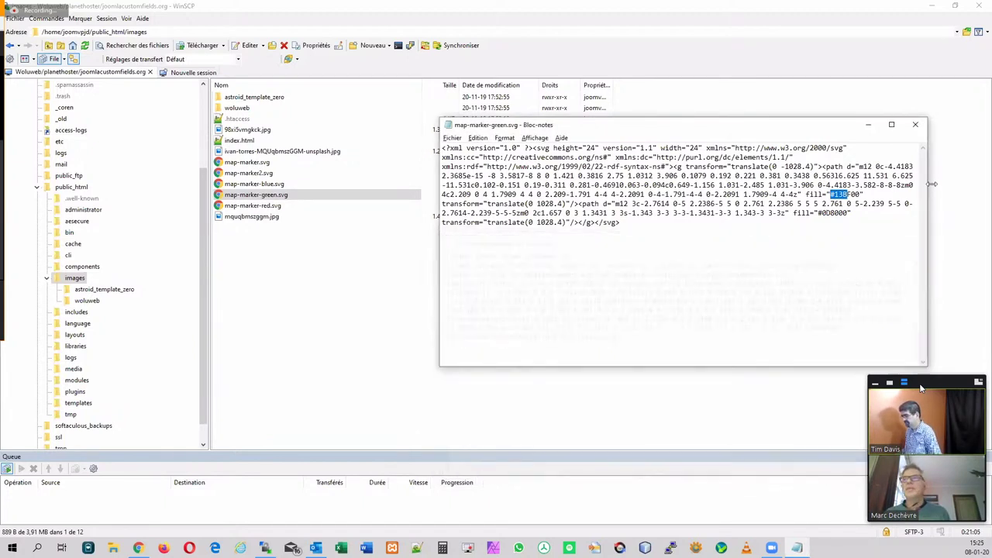
left_click(914, 126)
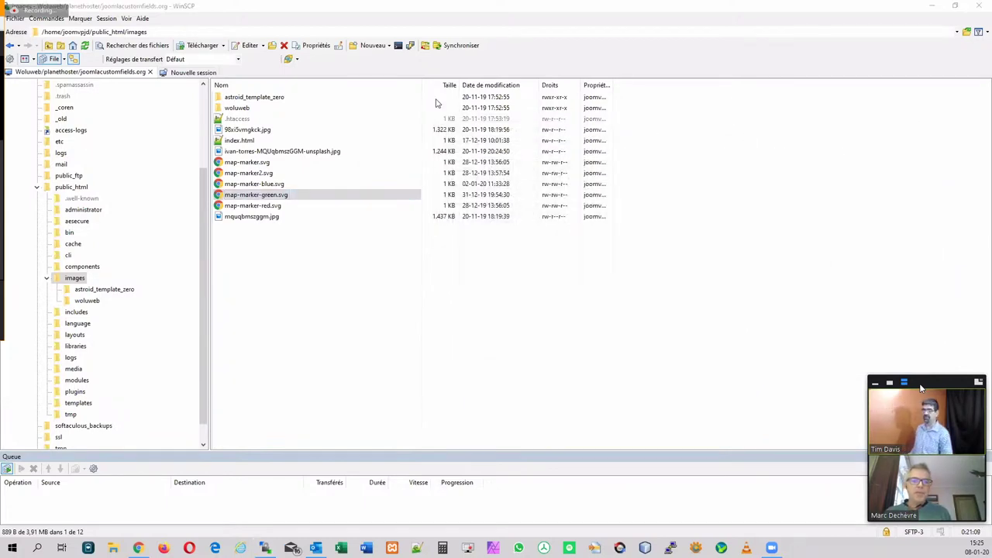
Advance the slides to '8. Preparing the articles' and switch to the Joomla administrator
key("alt+Tab")
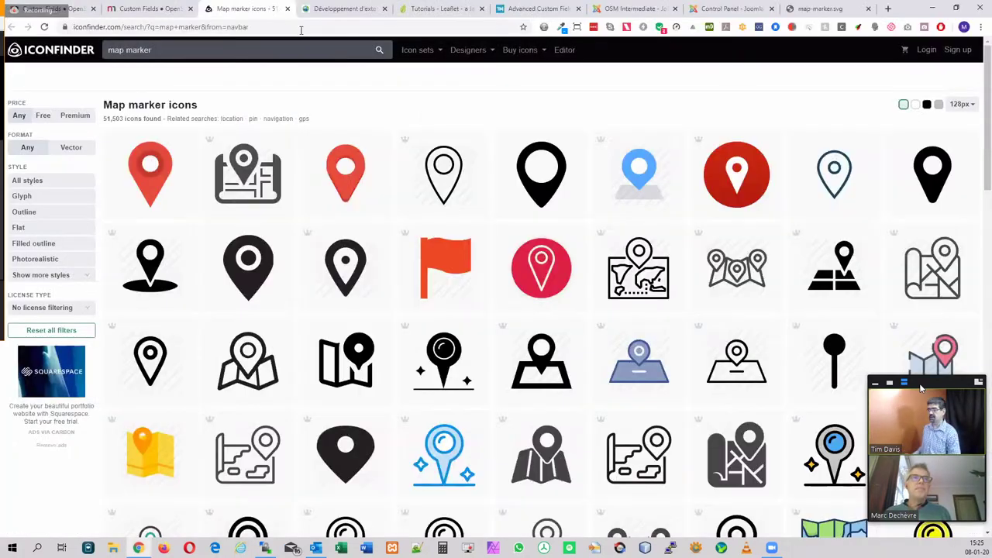
left_click(136, 4)
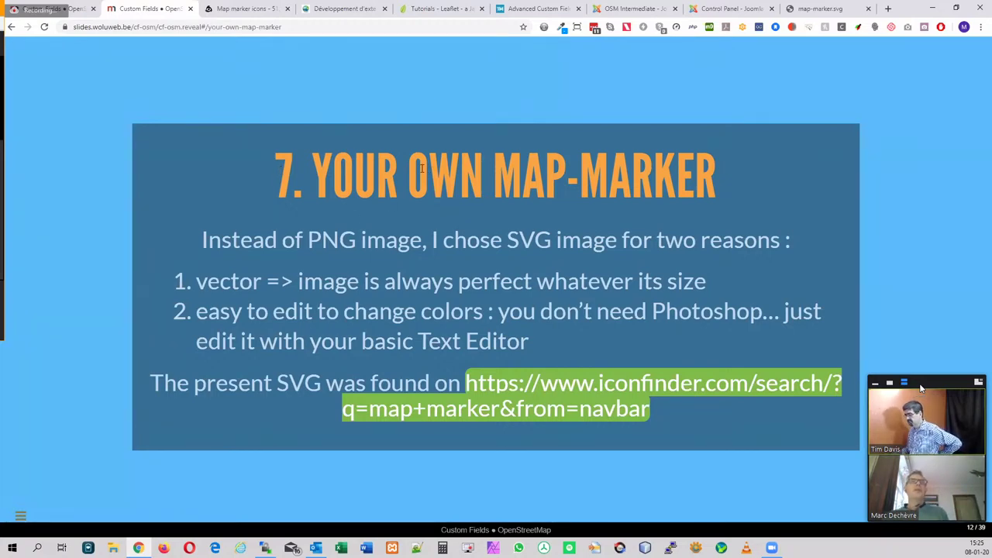
key("Right")
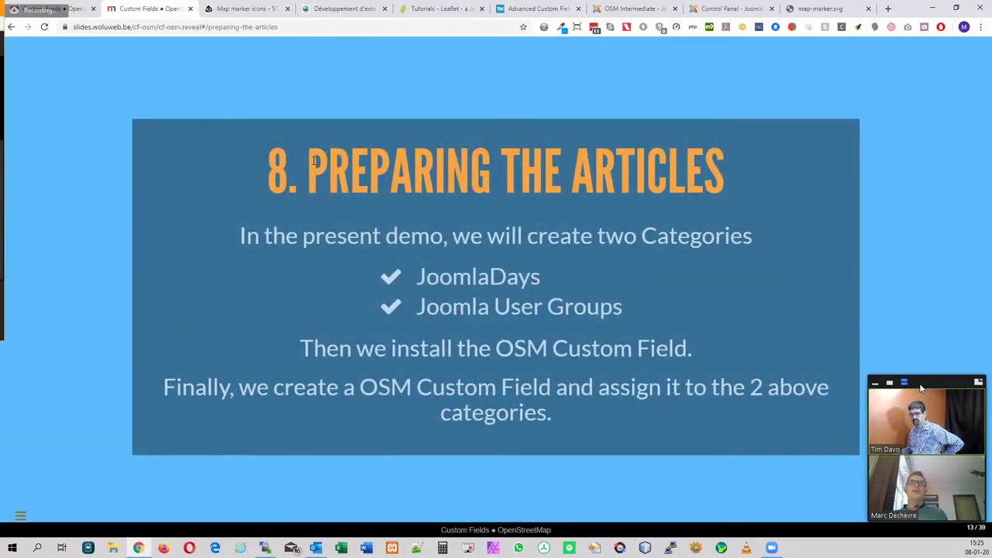
left_click(636, 8)
Log back into the Joomla administrator using a saved LastPass login
left_click(729, 8)
left_click(169, 44)
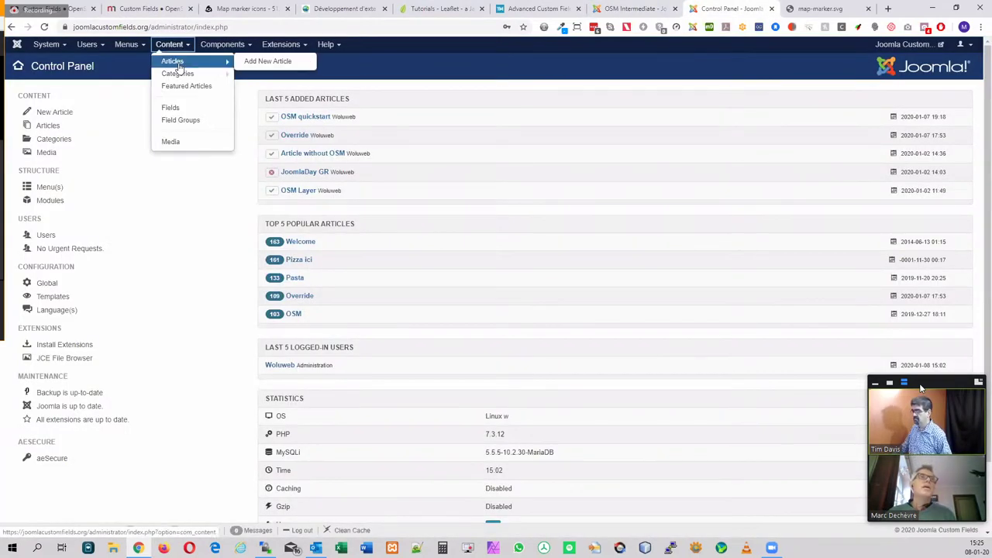
left_click(178, 72)
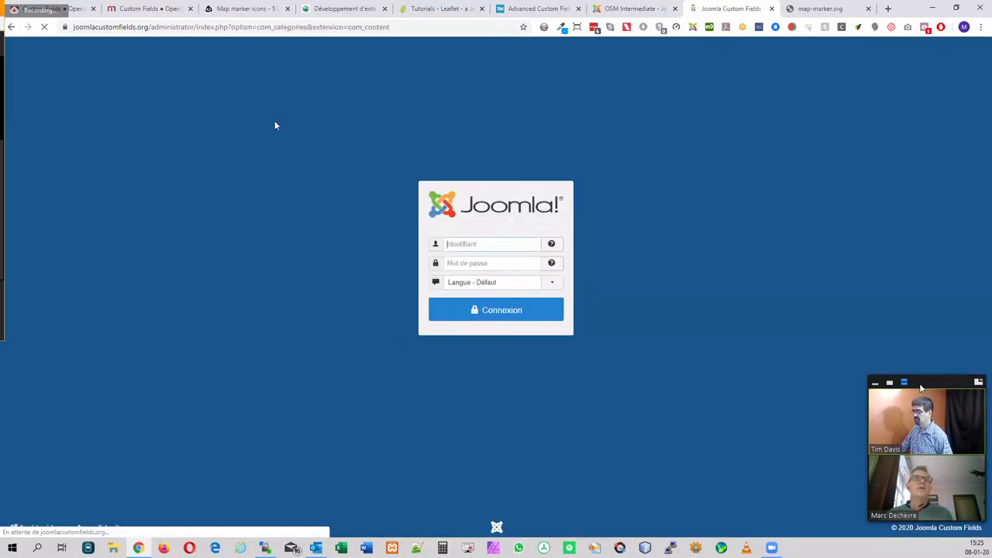
left_click(481, 243)
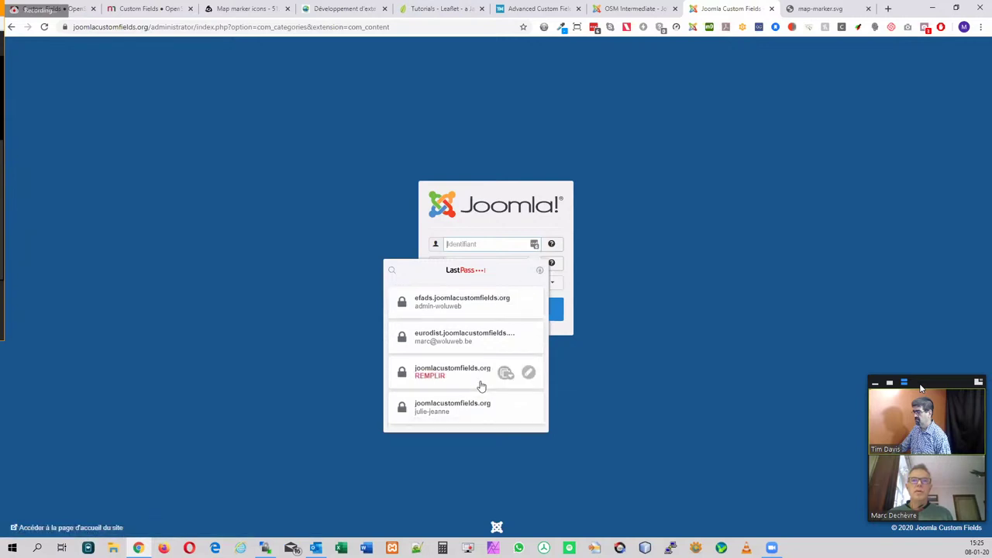
scroll(481, 385, "down", 2)
left_click(455, 405)
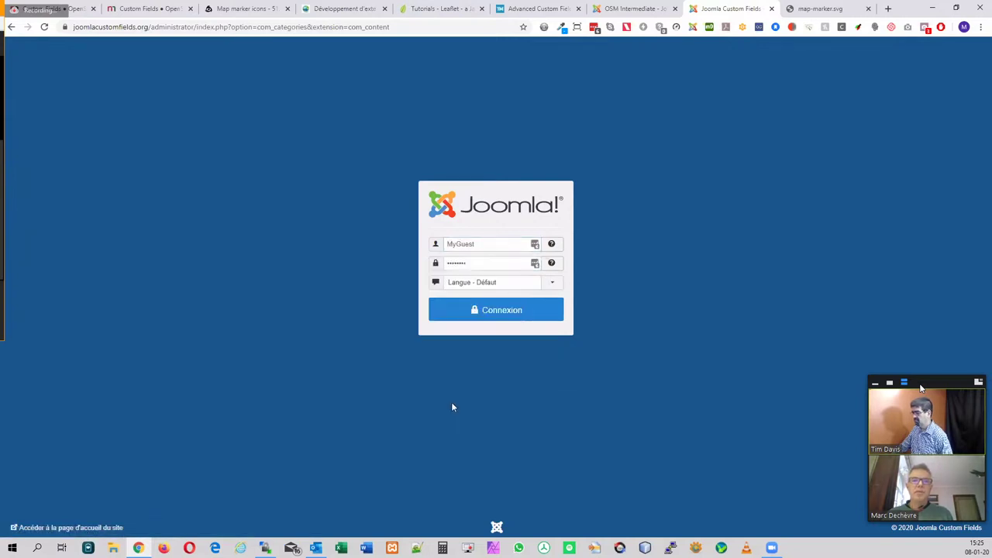
left_click(535, 245)
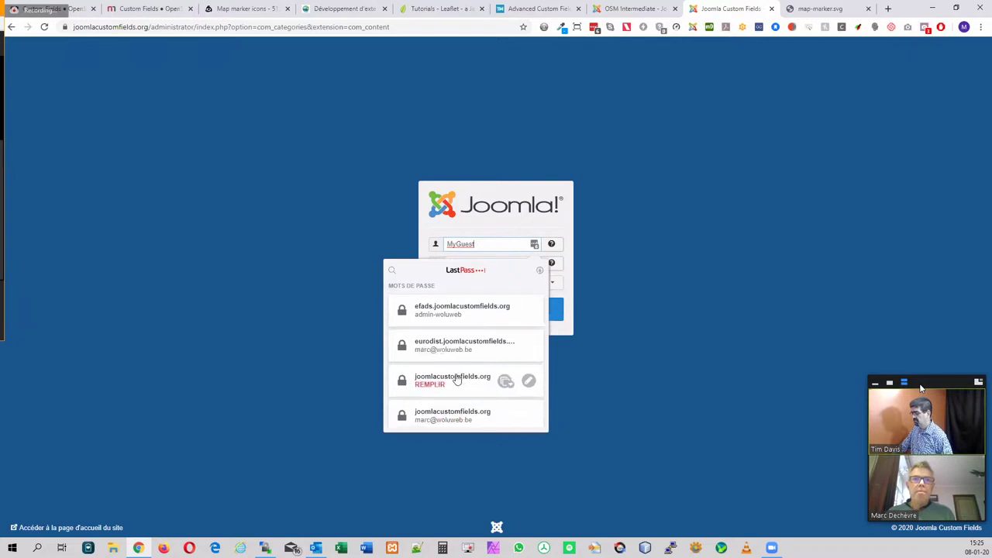
scroll(450, 383, "down", 2)
left_click(481, 320)
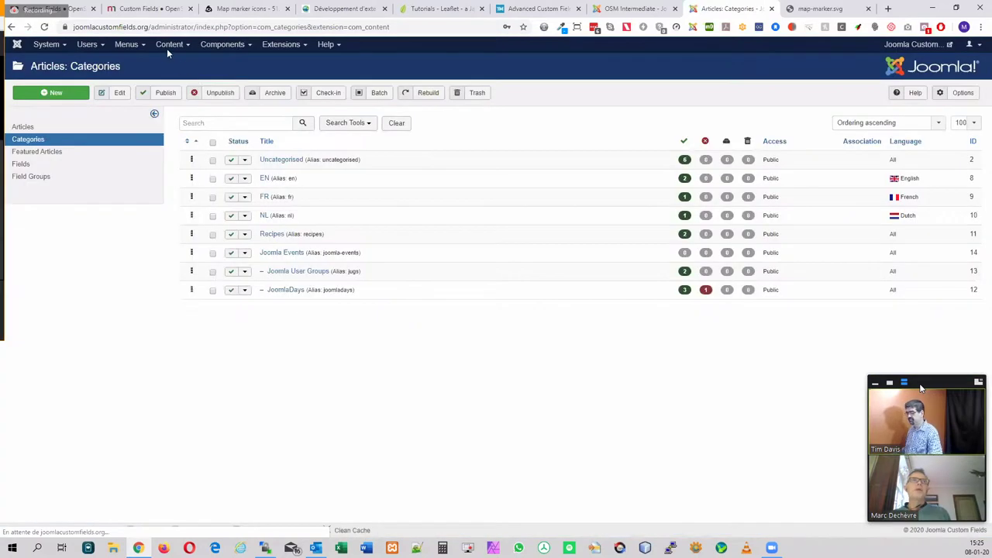
Open Content > Categories and list the three published JoomlaDays articles
left_click(168, 47)
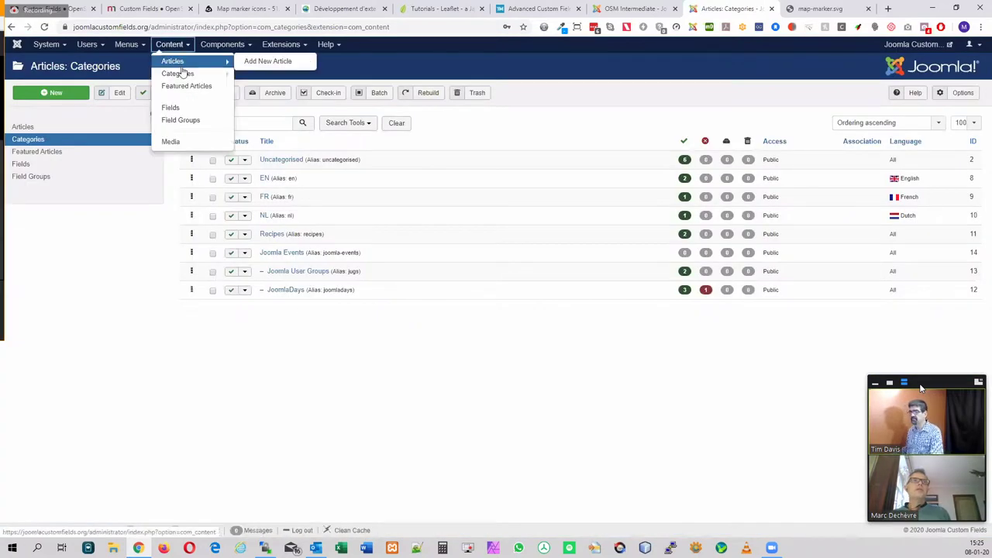
mouse_move(182, 76)
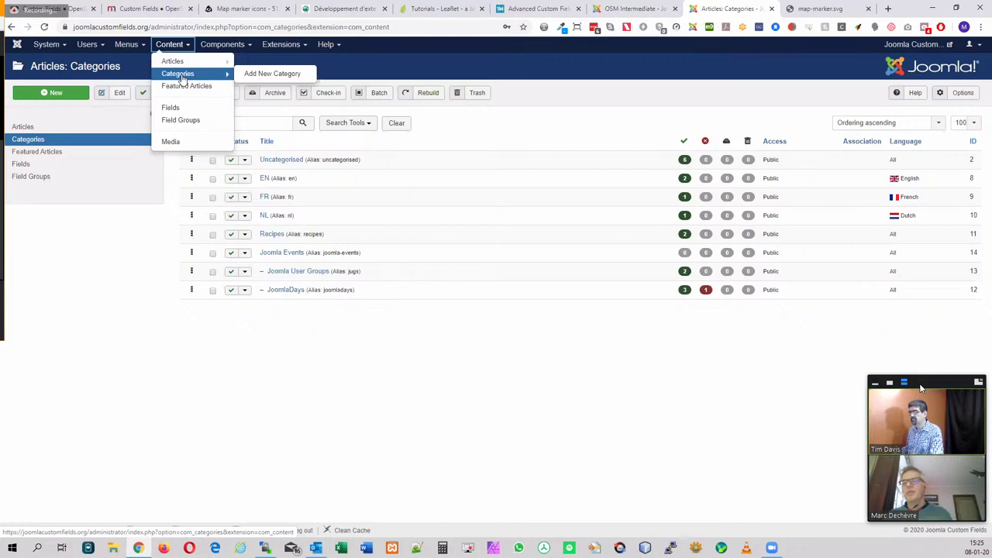
left_click(182, 79)
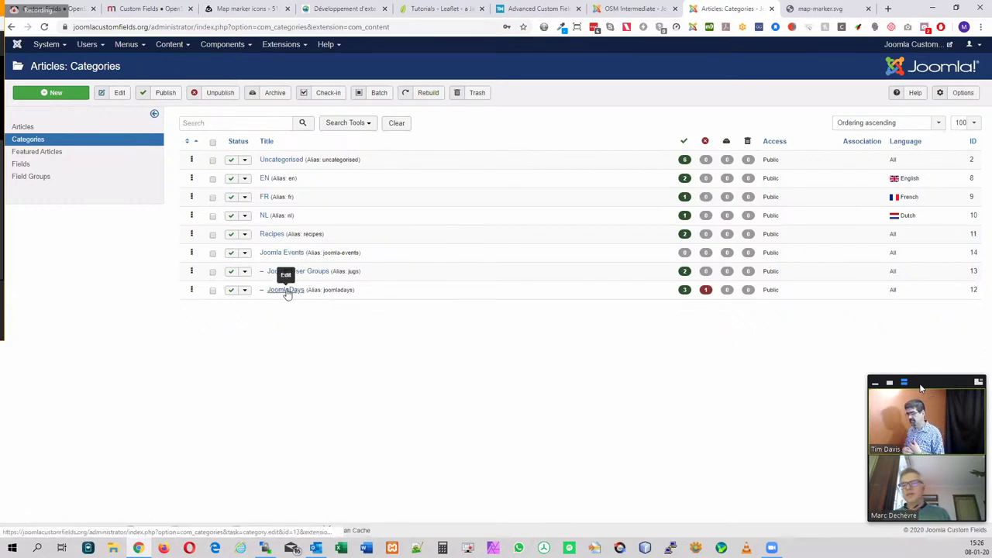
left_click(685, 292)
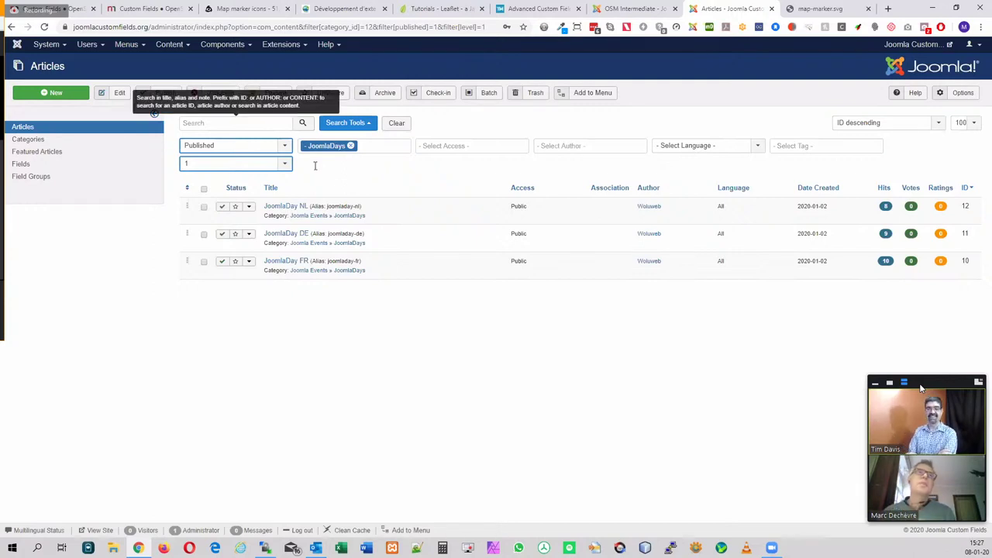
left_click(225, 44)
Go from Content > Categories to Content > Fields and start a New article field
left_click(169, 44)
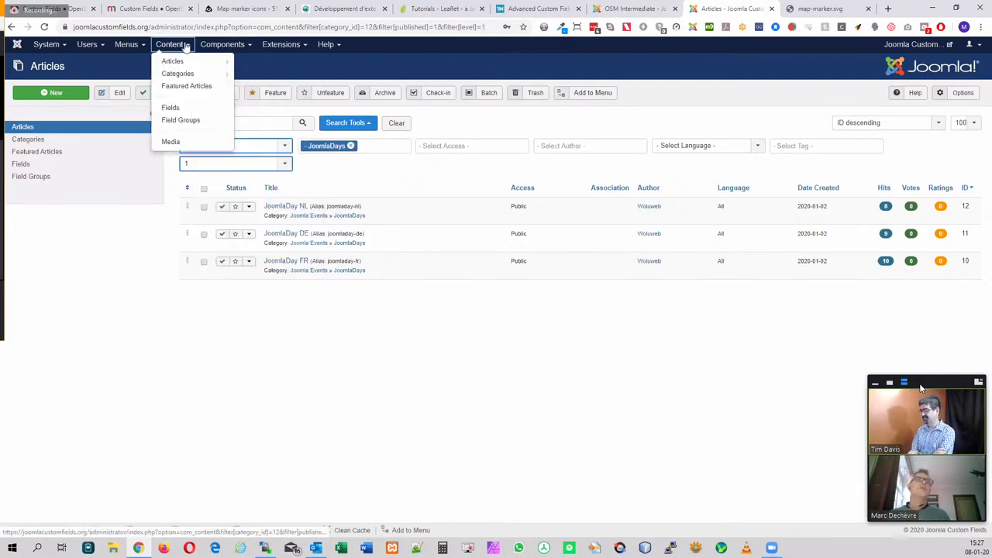
left_click(177, 73)
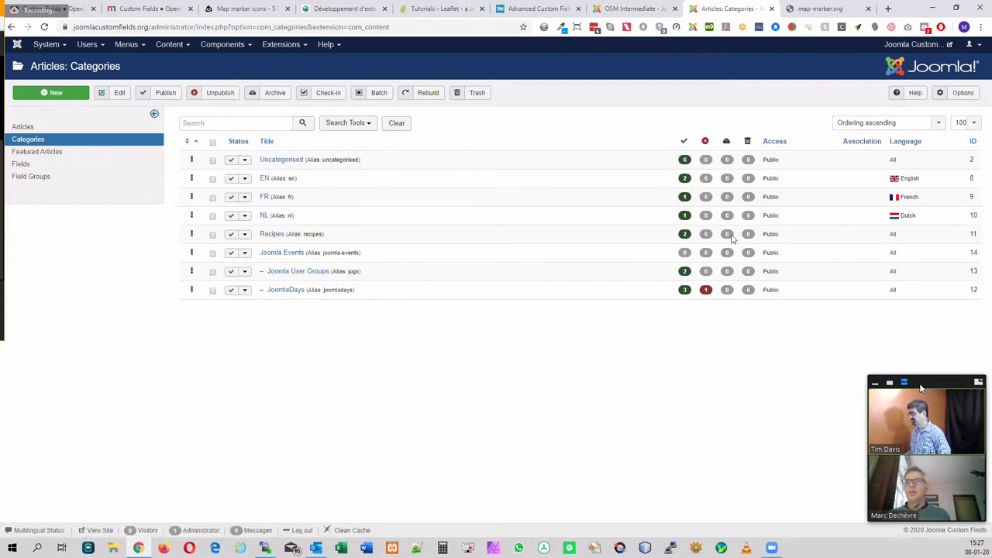
left_click(163, 46)
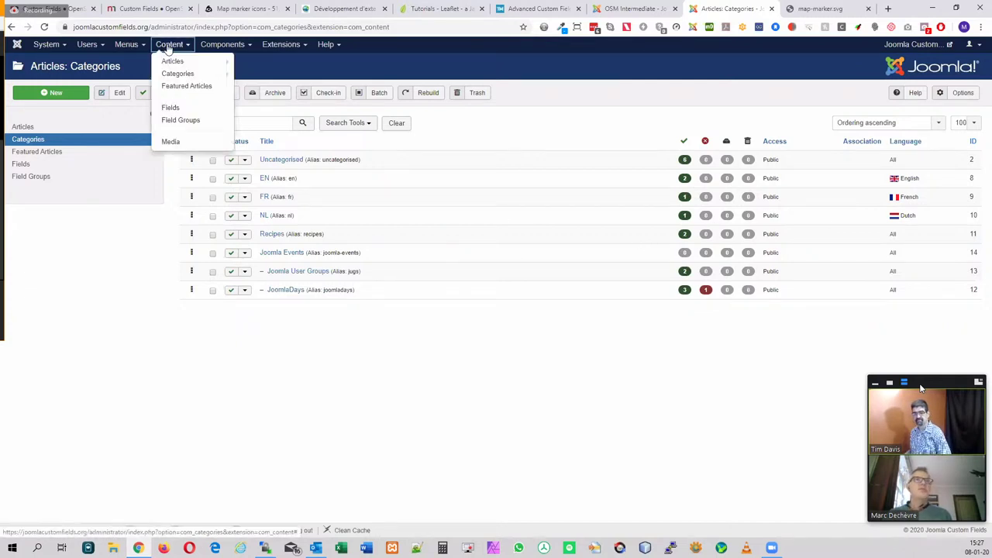
left_click(192, 108)
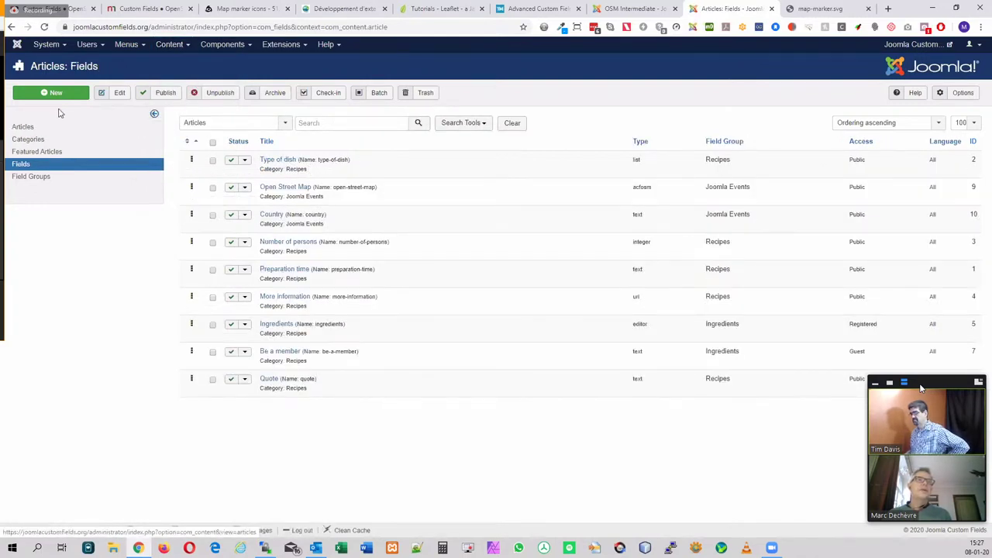
left_click(61, 93)
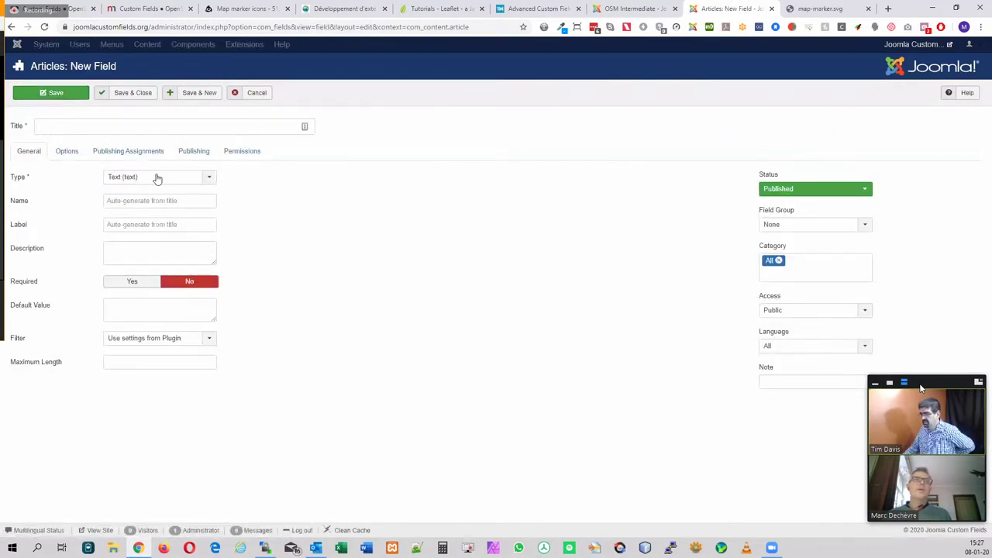
Pick ACF - OpenStreetMap as the field type, revealing width 400px, height 350px and zoom 13
left_click(169, 179)
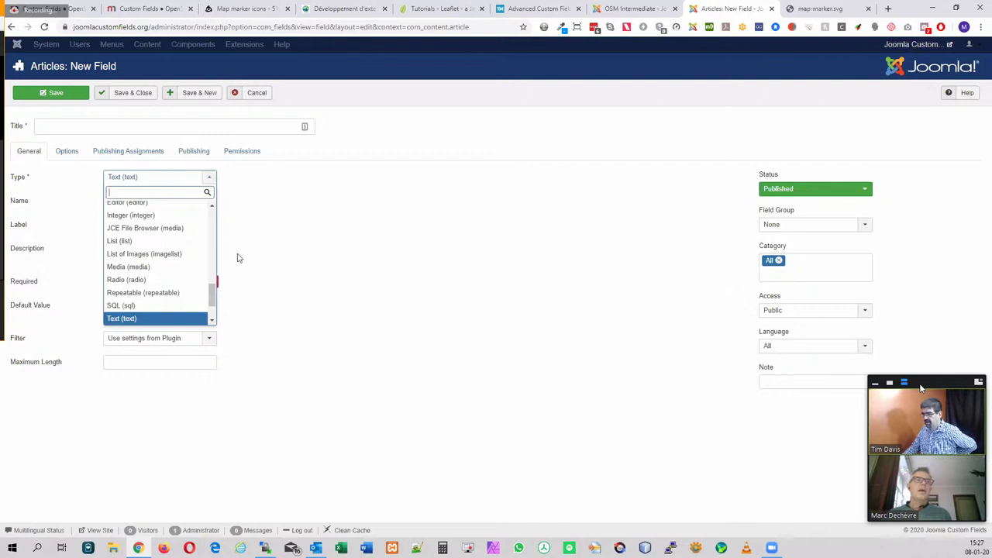
left_click_drag(215, 295, 214, 220)
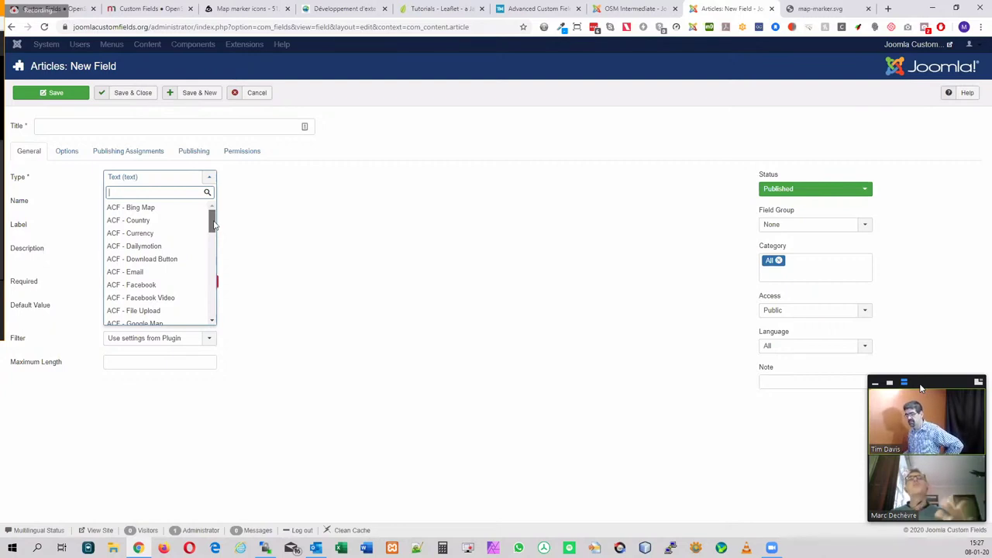
mouse_move(215, 225)
left_mouse_down()
mouse_move(209, 275)
mouse_move(210, 217)
mouse_move(211, 244)
left_mouse_up()
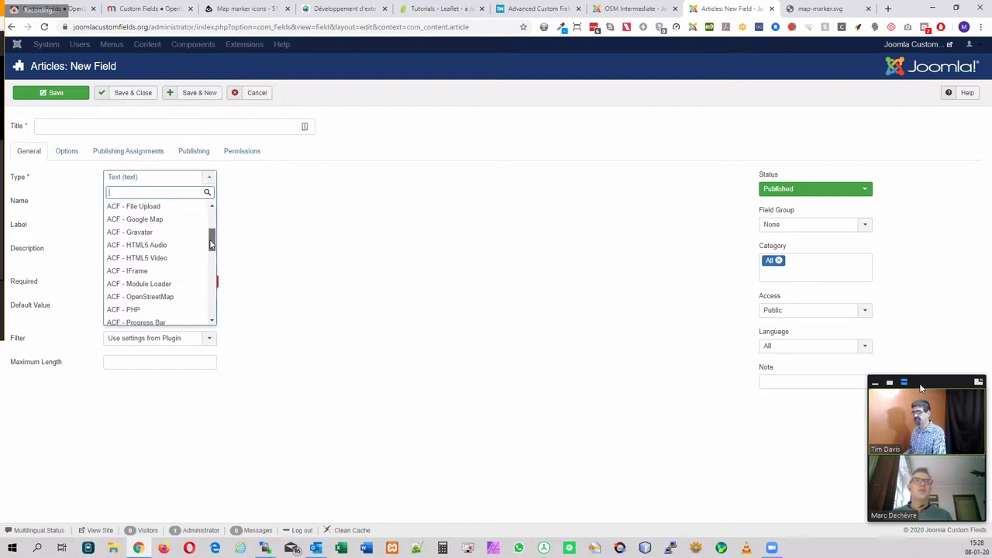
left_click_drag(211, 244, 211, 245)
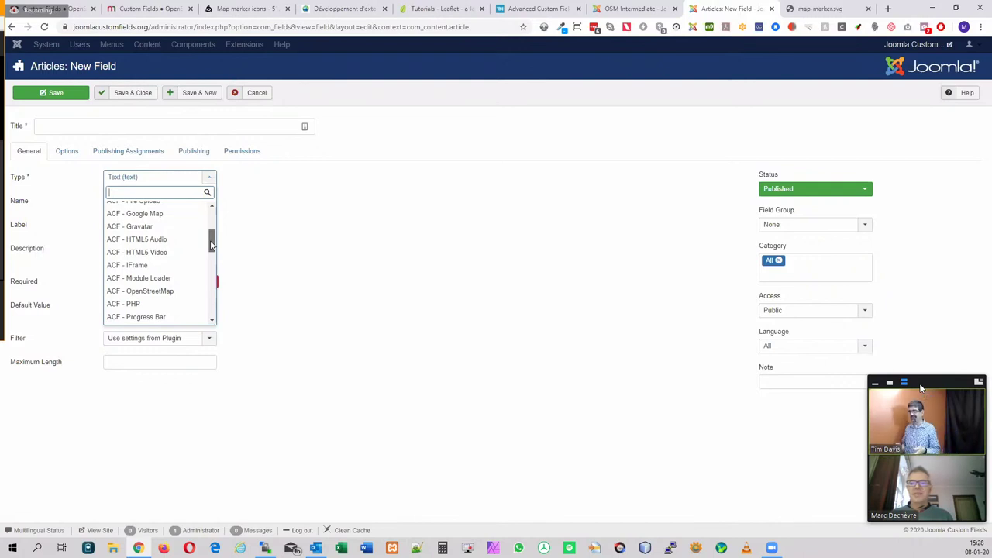
left_click_drag(212, 245, 213, 217)
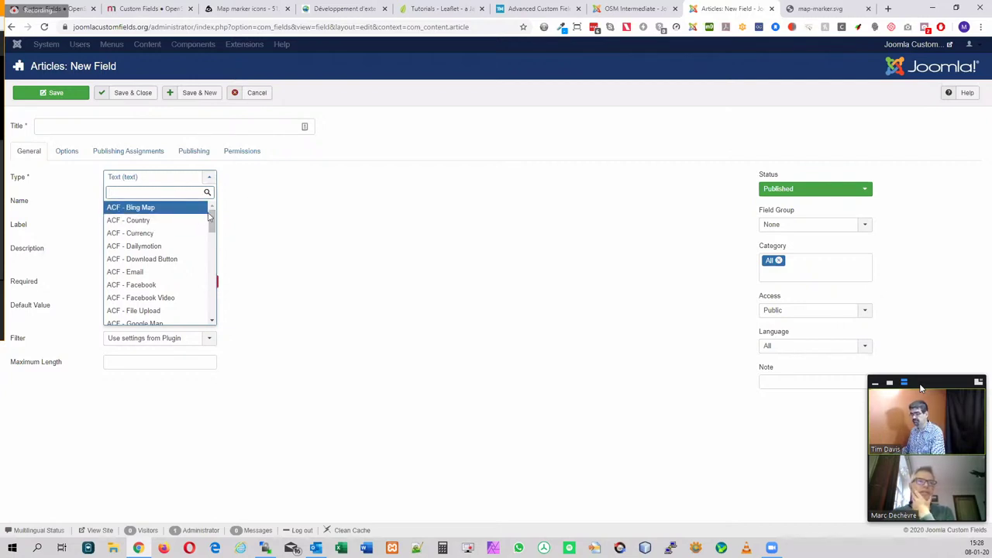
mouse_move(209, 217)
left_mouse_down()
mouse_move(208, 311)
mouse_move(205, 201)
left_mouse_up()
scroll(207, 310, "up", 3)
scroll(207, 311, "down", 3)
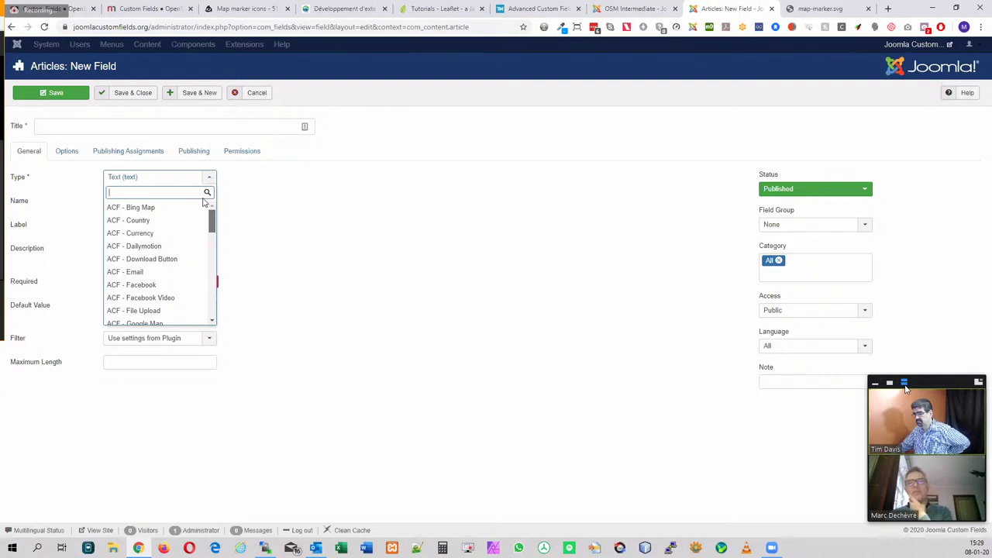
left_click_drag(204, 201, 206, 244)
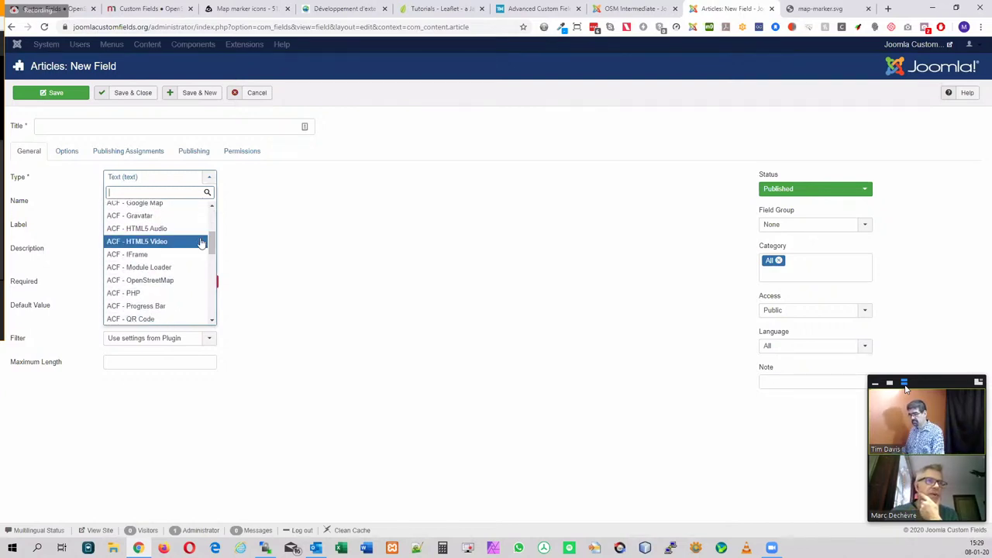
left_click(151, 281)
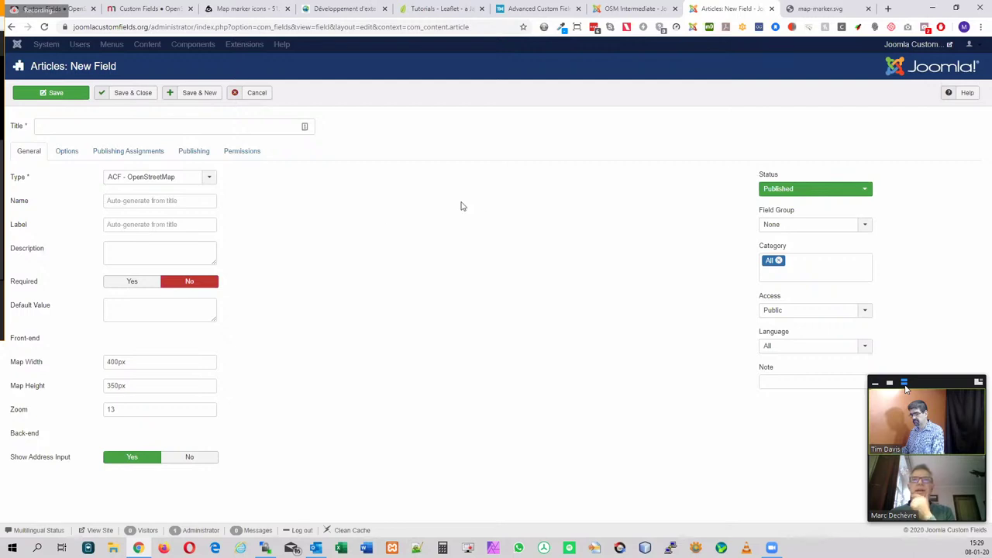
Put the field in the Joomla Events group and try the Joomla User Groups and JoomlaDays categories
left_click(804, 227)
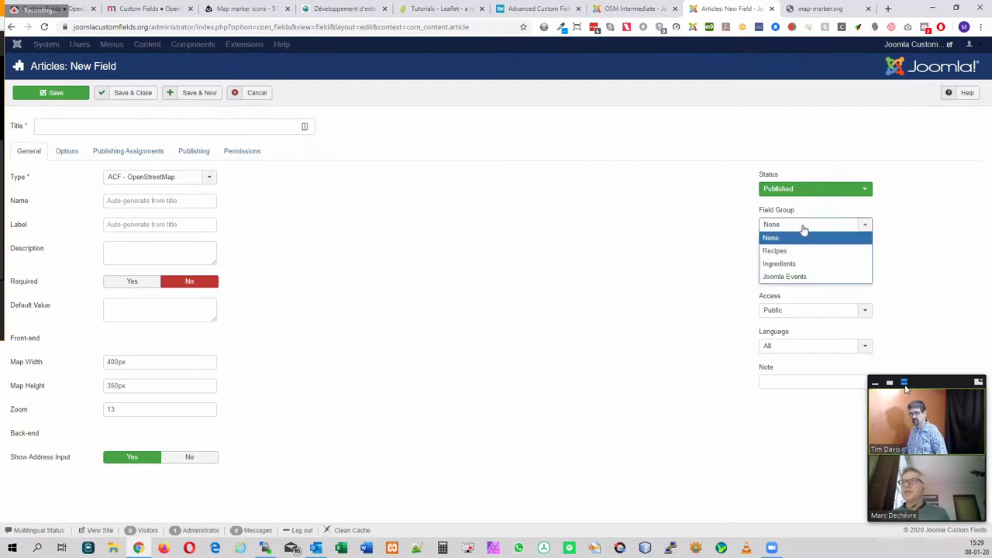
left_click(789, 283)
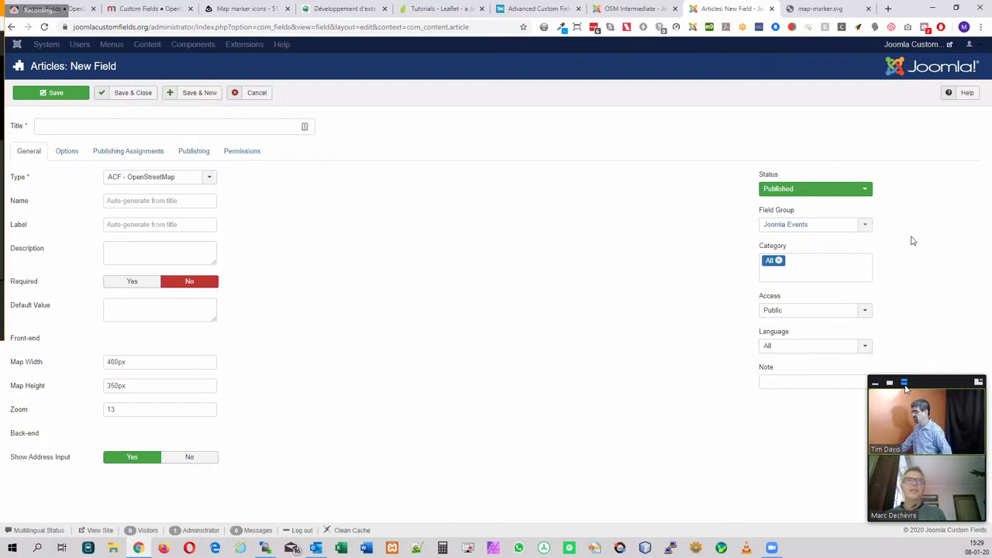
left_click(779, 262)
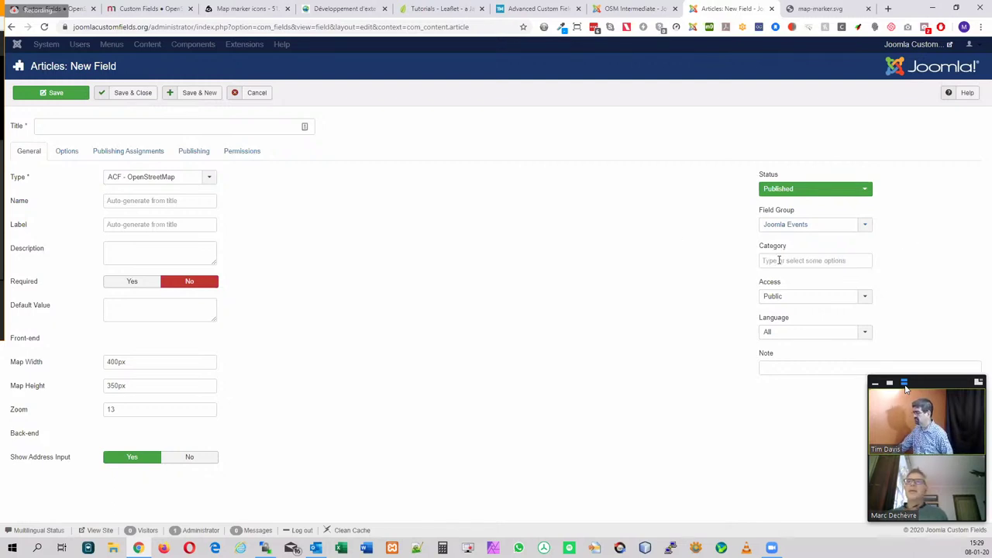
left_click(773, 261)
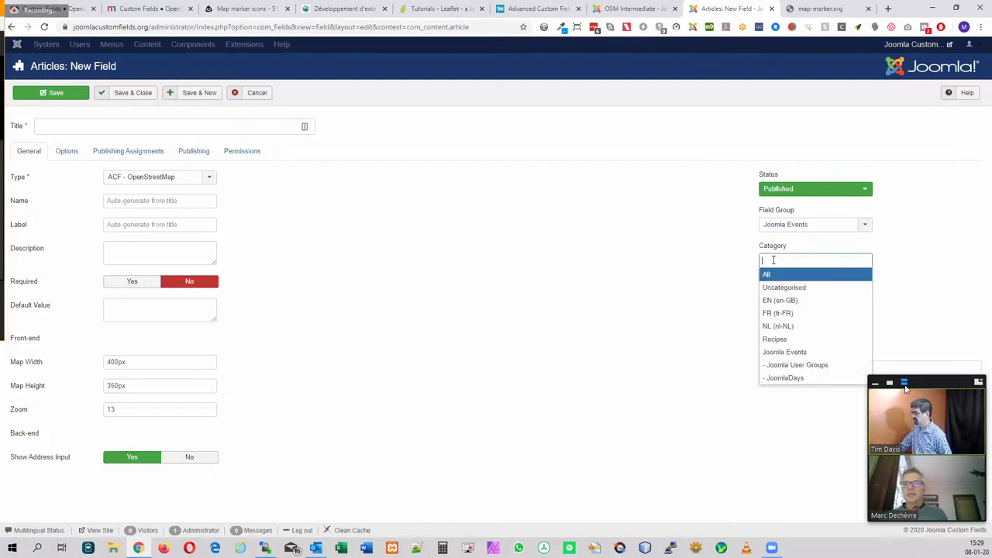
left_click(814, 365)
left_click(802, 276)
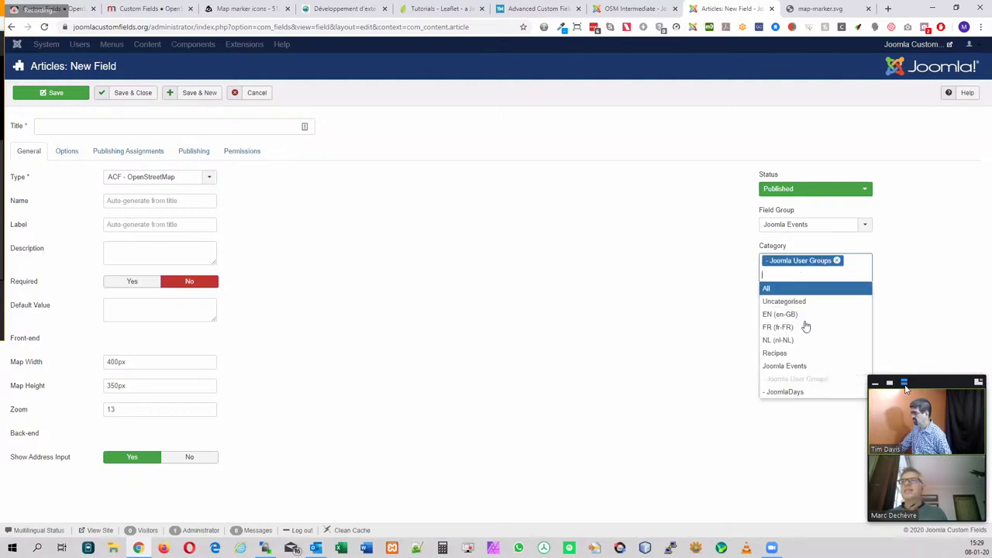
left_click(801, 394)
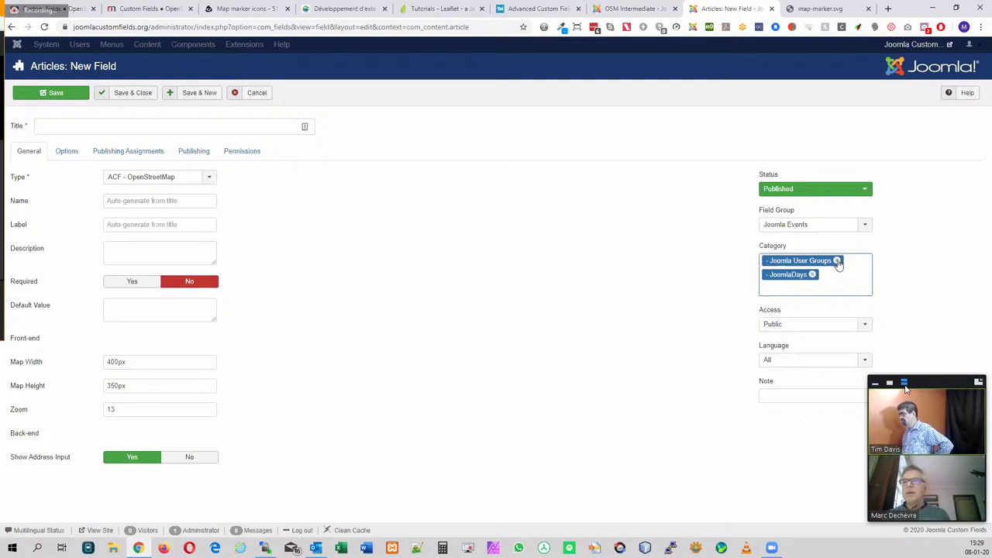
Clear those category assignments and assign only the Joomla Events category
left_click(837, 261)
left_click(812, 261)
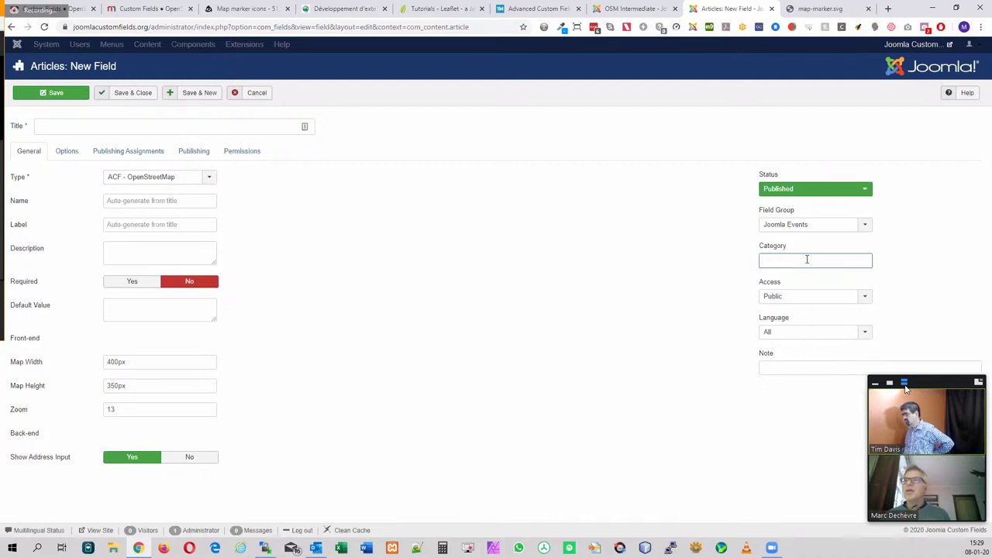
left_click(807, 259)
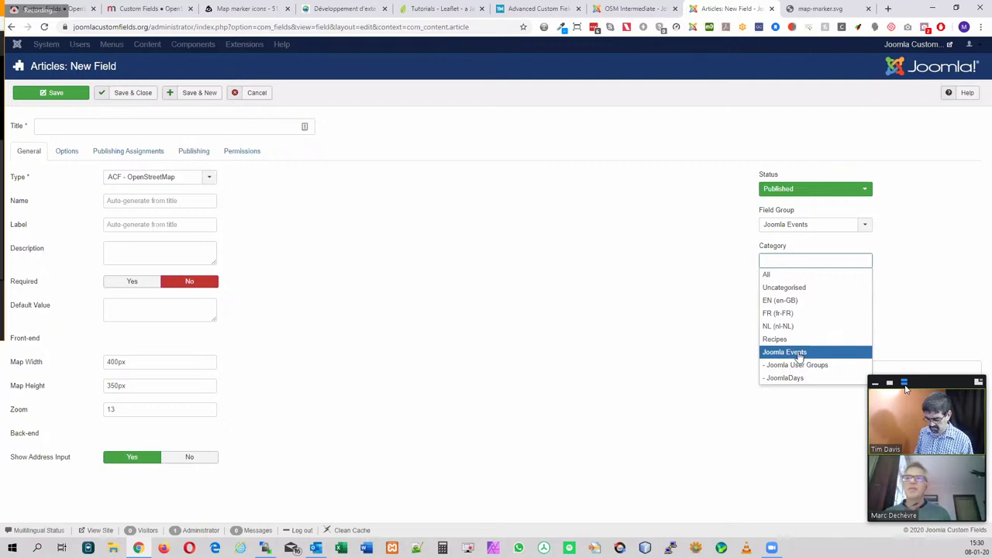
left_click(800, 355)
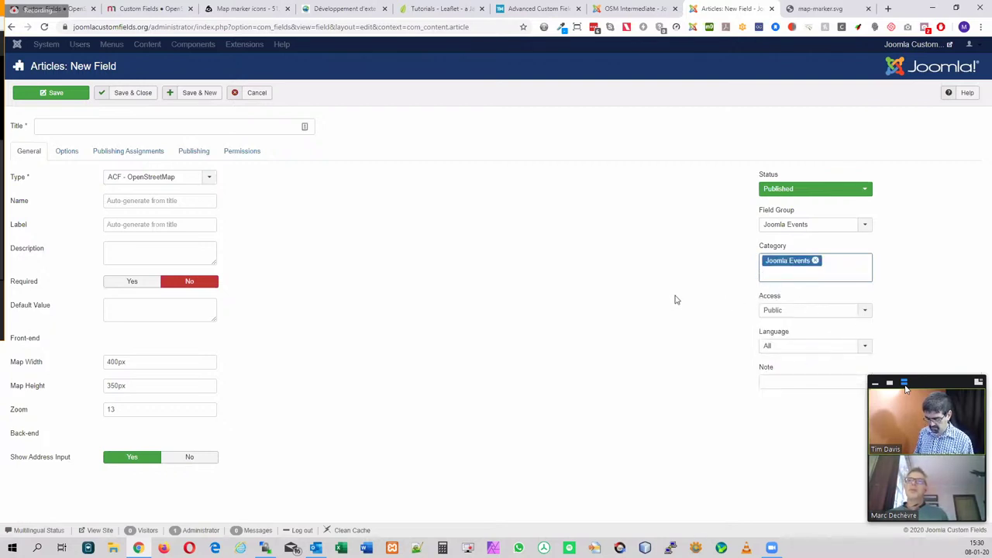
left_click(111, 126)
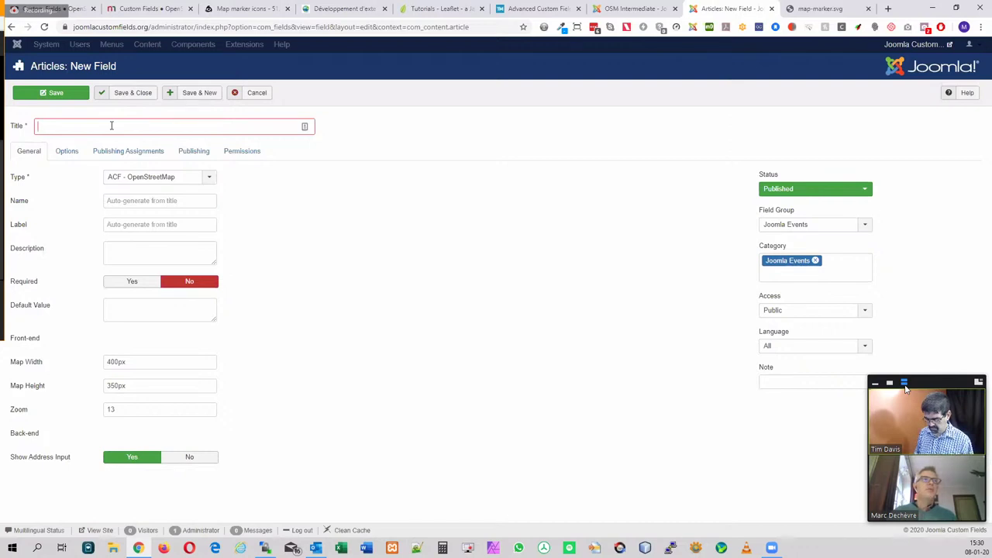
Title the field osm and set the map to 100% width and 450px height
type("osm")
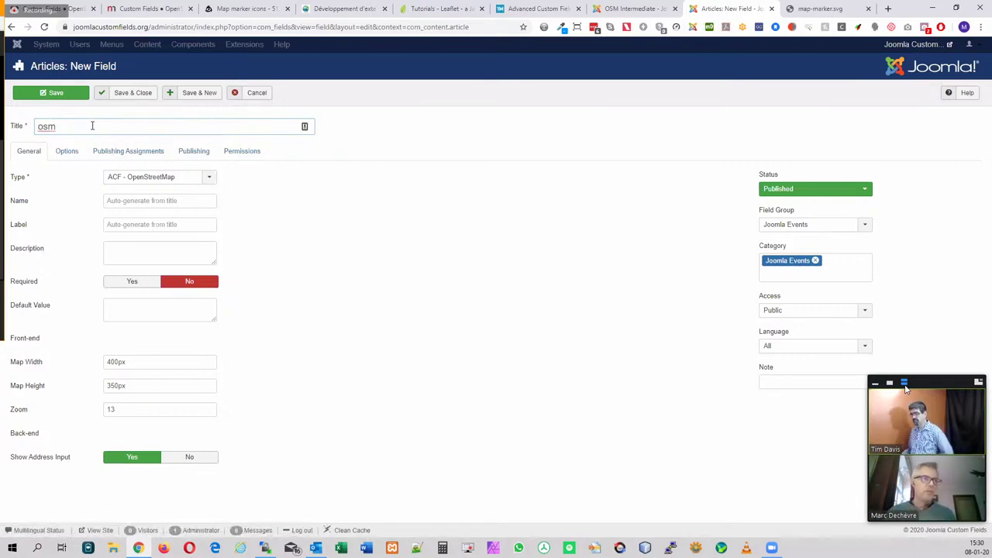
left_click(135, 362)
left_click_drag(136, 362, 89, 362)
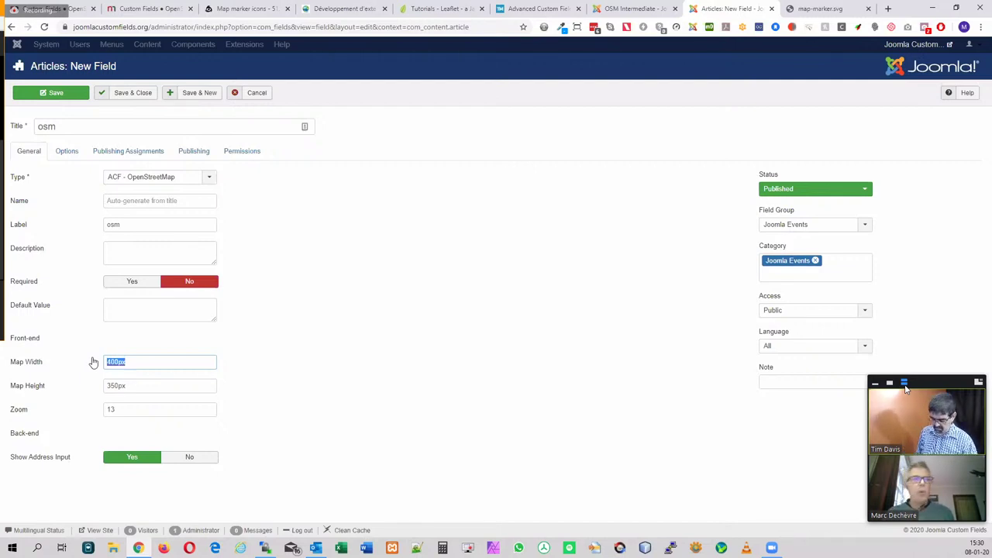
type("100")
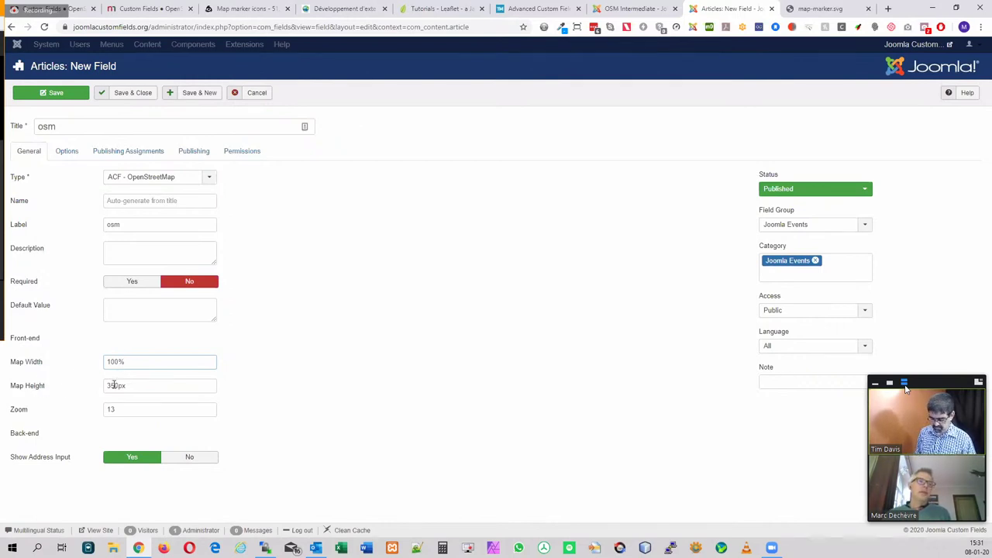
left_click(114, 386)
key("BackSpace")
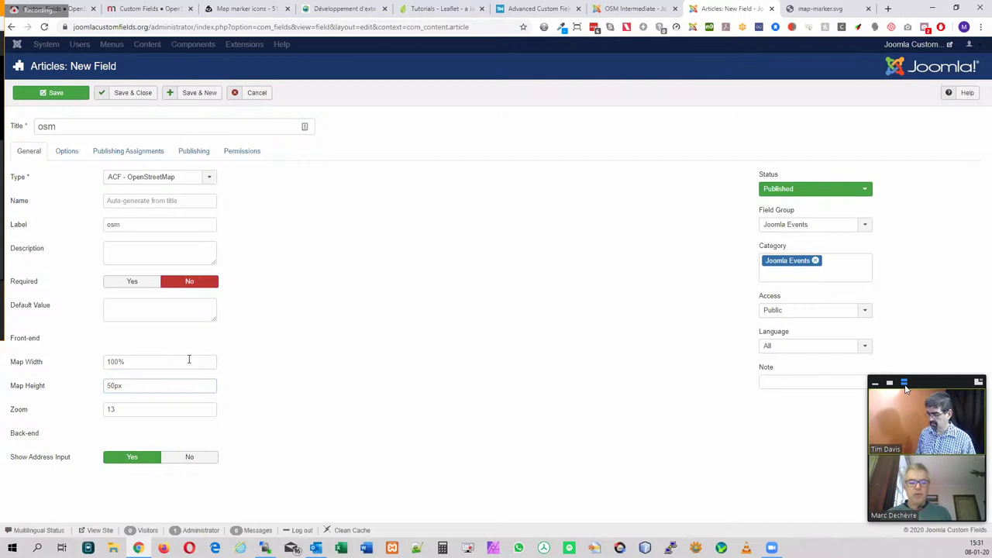
type("4")
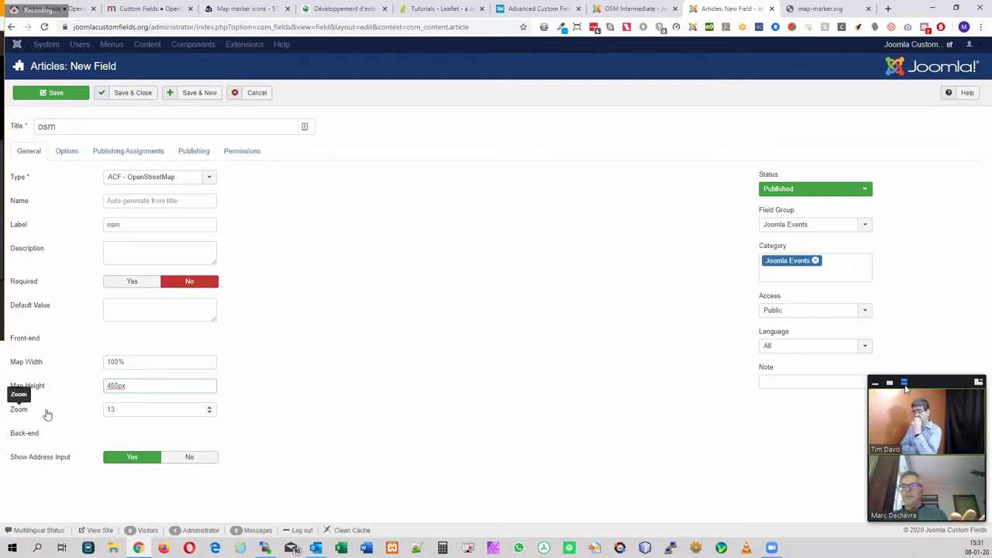
Set the map's default zoom level to 12
left_click(209, 407)
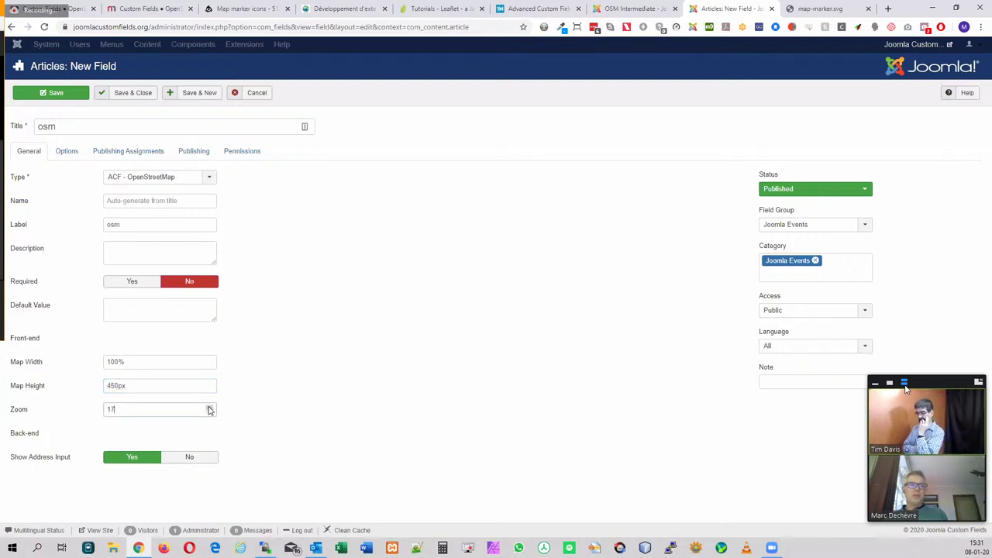
left_click(210, 408)
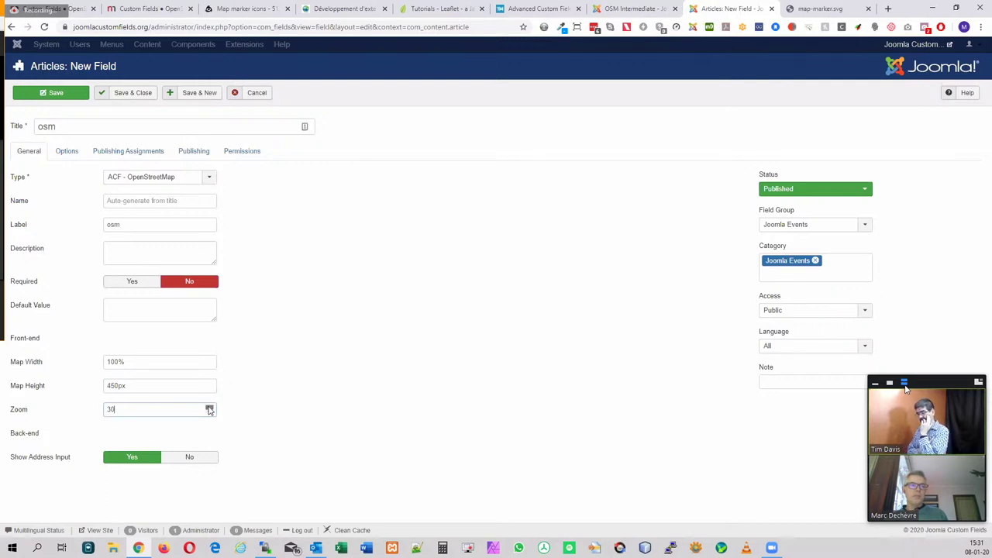
left_click(210, 413)
left_click(209, 412)
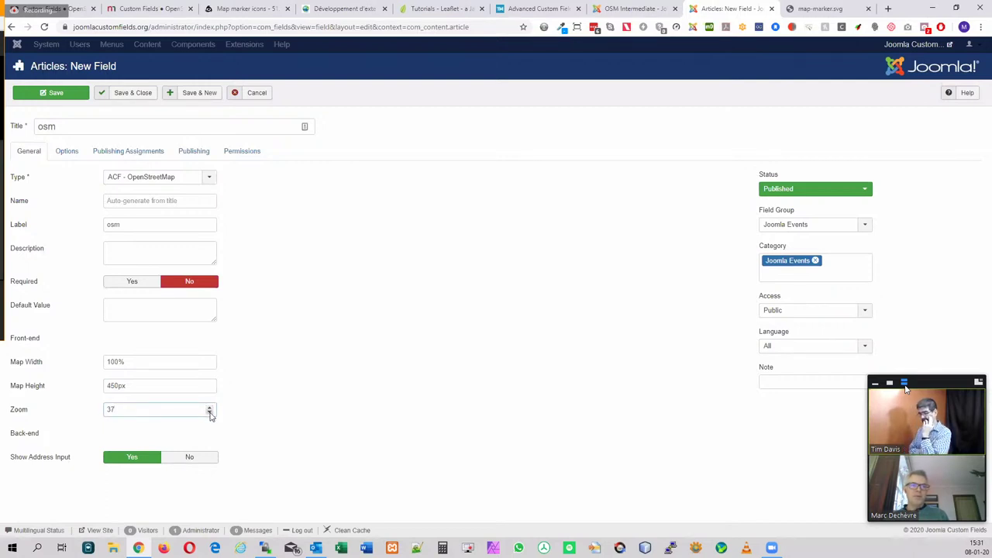
left_click(210, 413)
left_click(209, 413)
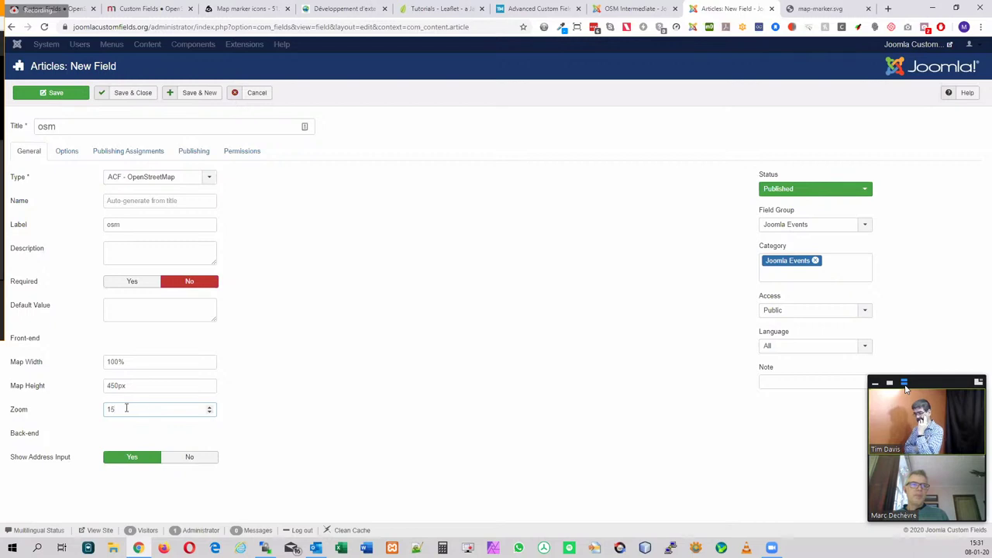
left_click(209, 414)
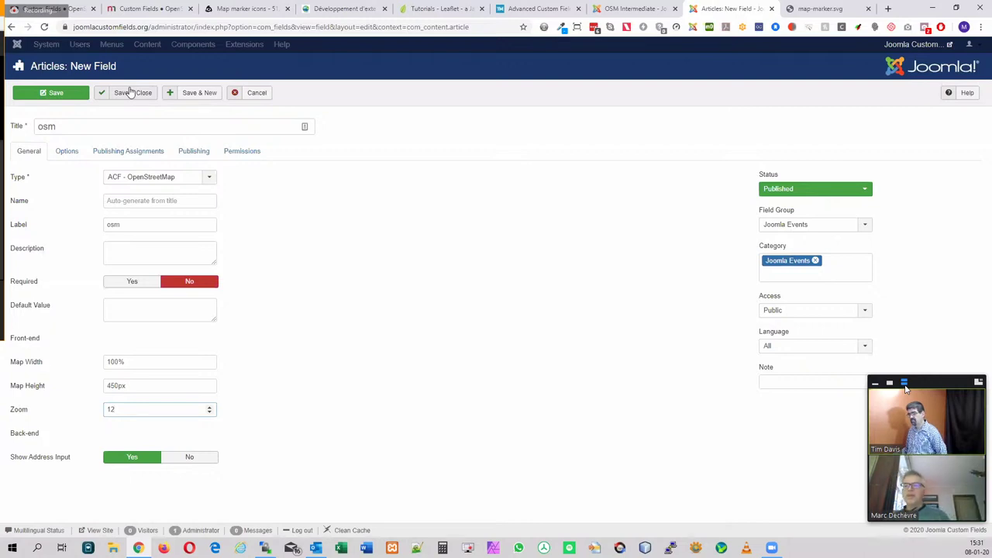
Discard the new osm field and check the existing Open Street Map field's 100% width and 450px height
left_click(264, 95)
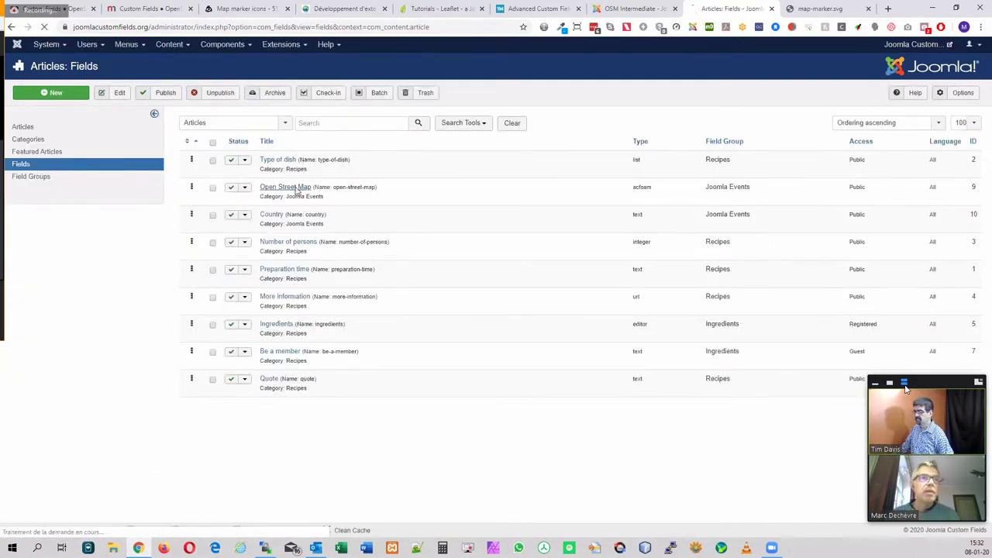
left_click(298, 189)
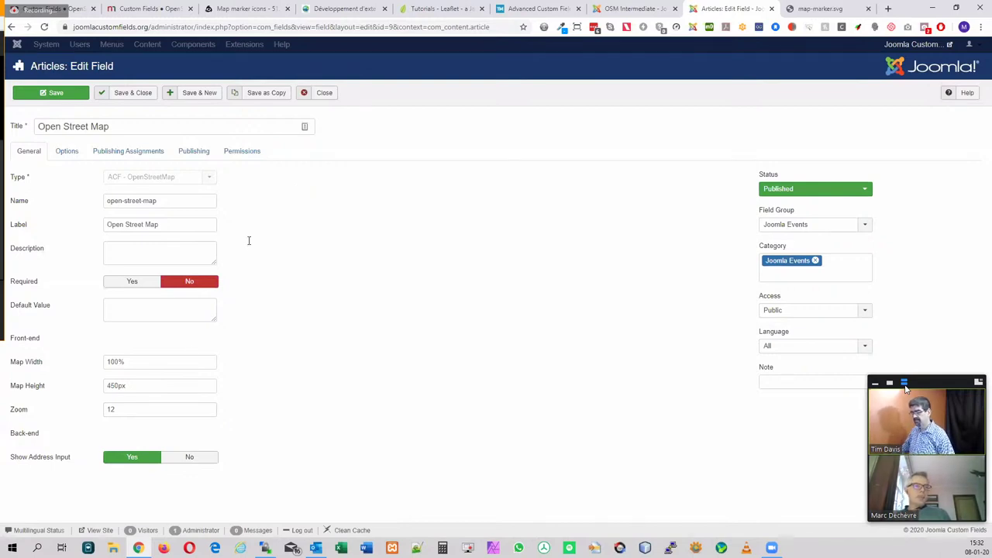
left_click_drag(136, 362, 106, 361)
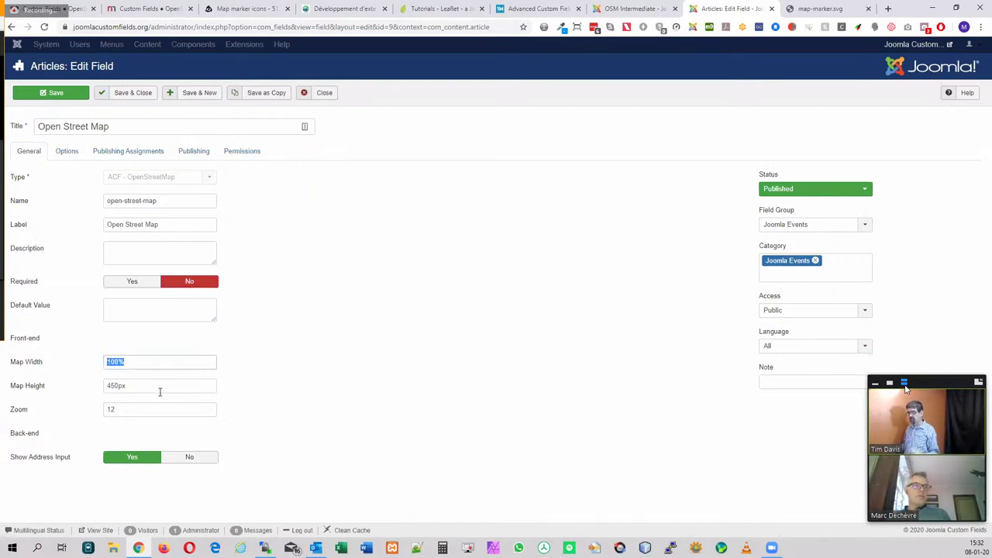
left_click_drag(147, 386, 106, 386)
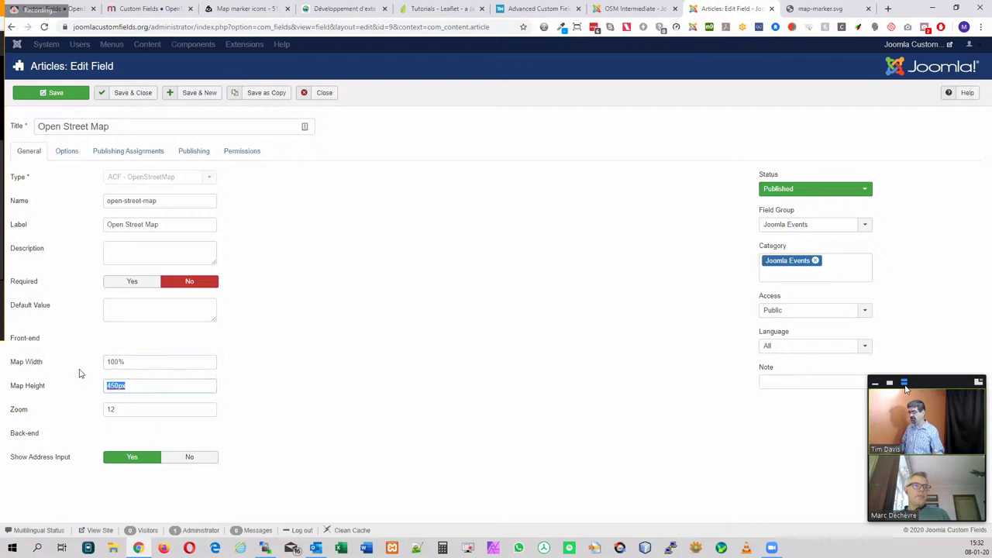
left_click(323, 93)
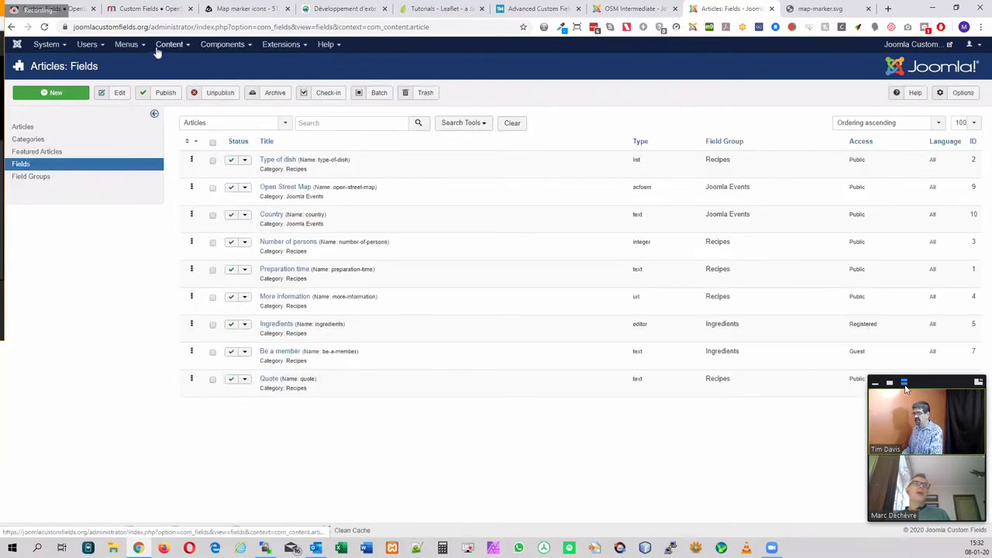
Go to the article categories under Content > Categories
left_click(169, 45)
mouse_move(183, 64)
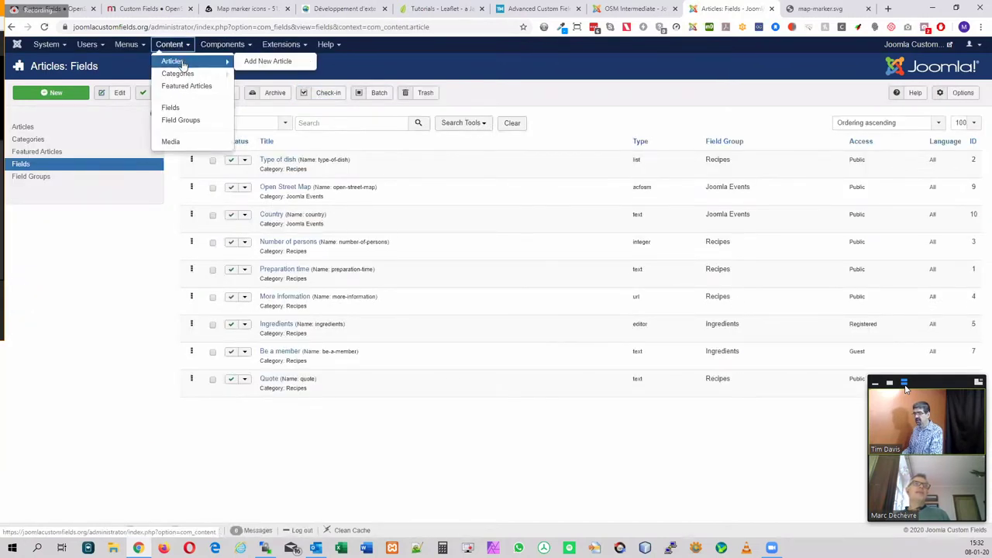
left_click(179, 74)
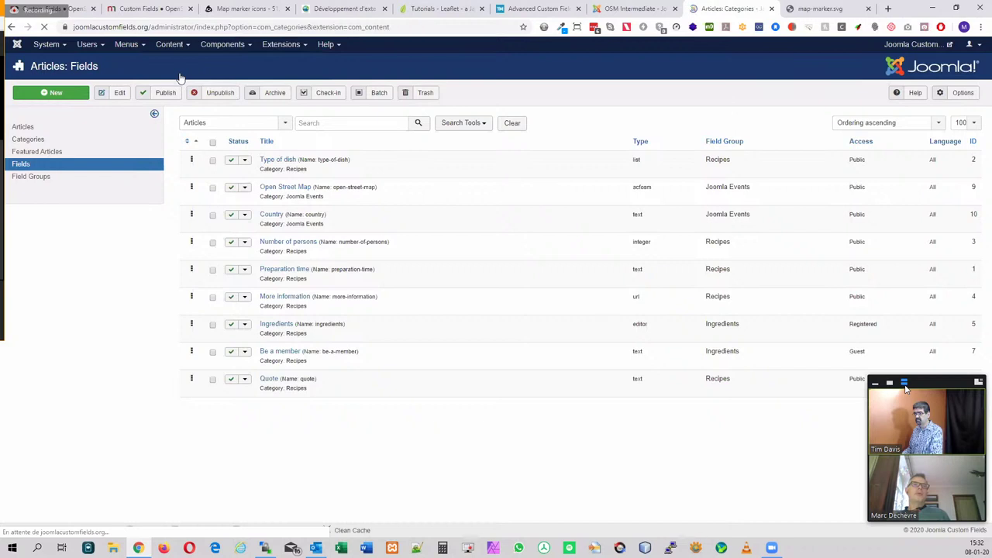
Edit JoomlaDay FR from the JoomlaDays category and view its Joomla Events fields (Paris, France)
left_click(685, 290)
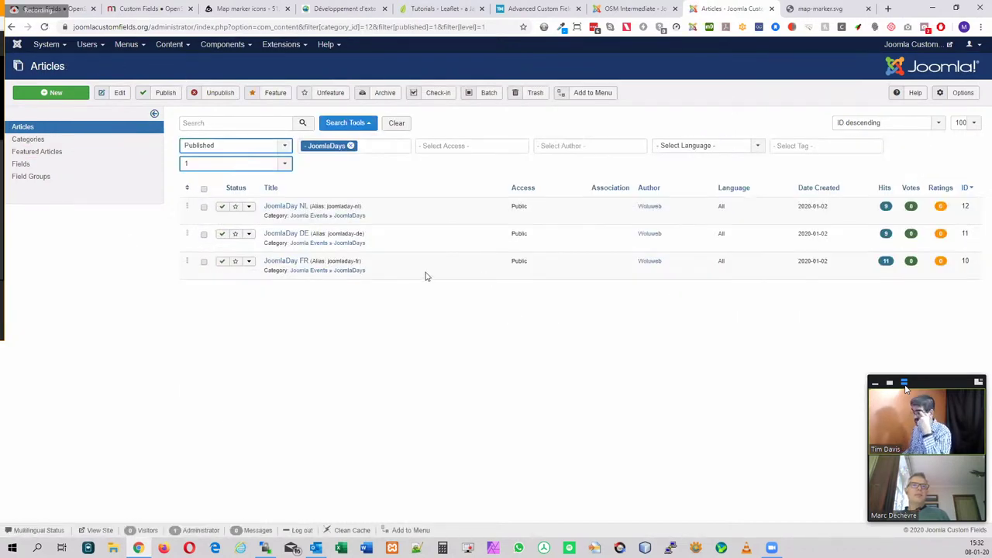
left_click(285, 262)
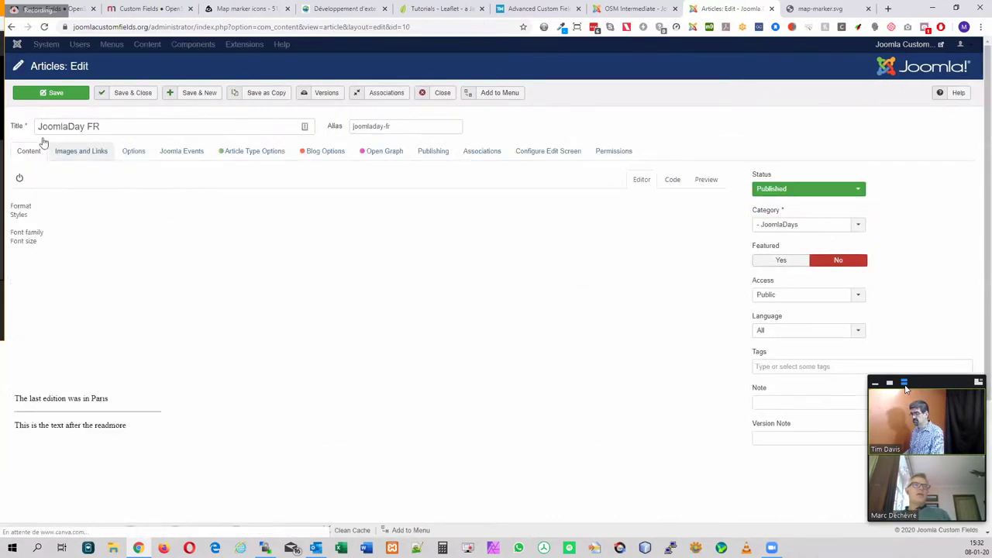
left_click(183, 152)
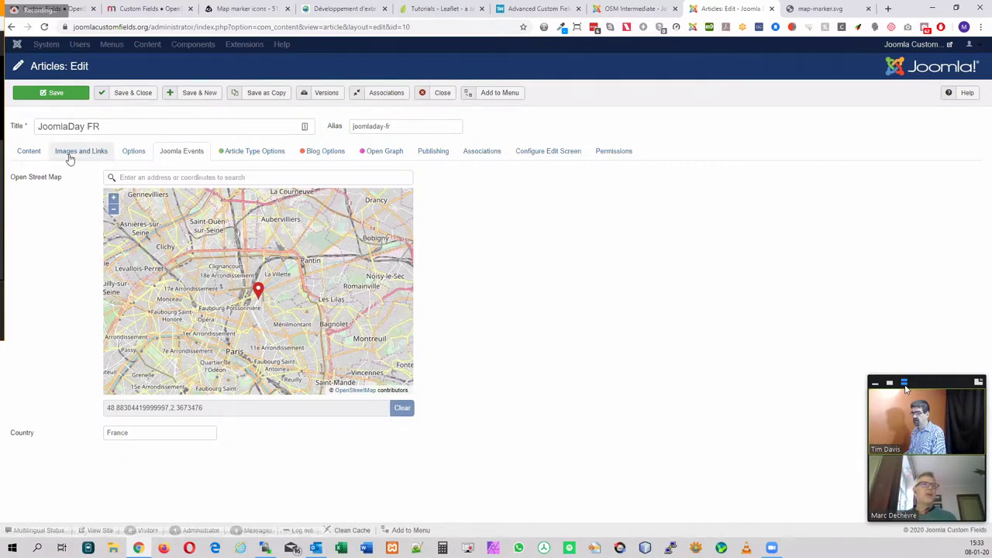
mouse_move(15, 180)
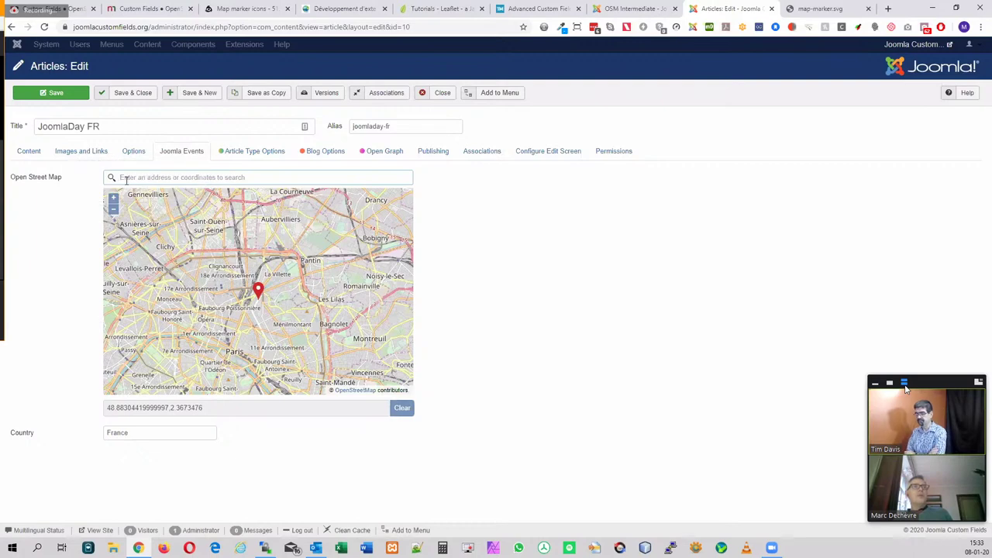
Move the marker off Paris and set the map location to Brussels, Belgium
mouse_move(216, 340)
left_mouse_down()
mouse_move(156, 365)
mouse_move(211, 302)
left_mouse_up()
scroll(211, 303, "down", 2)
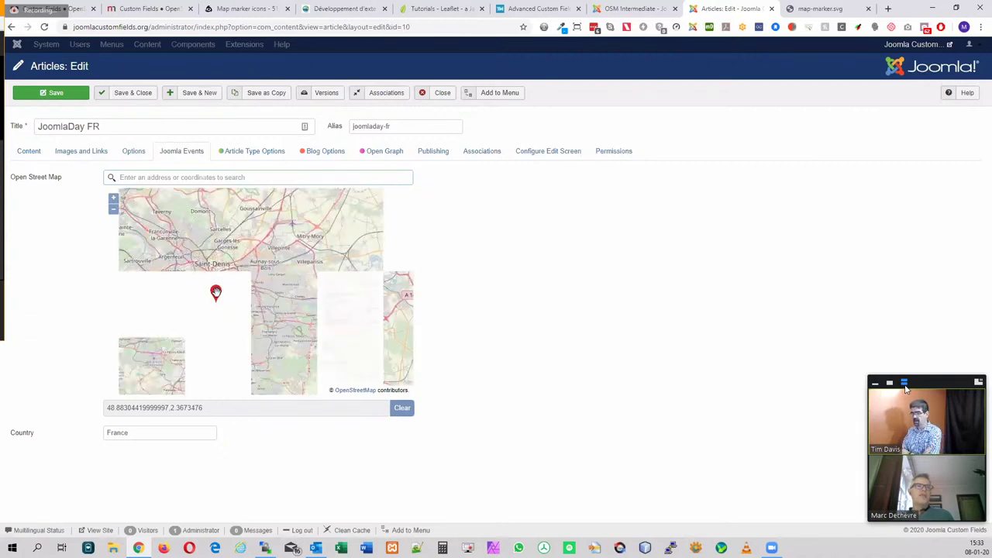
left_click_drag(215, 292, 278, 277)
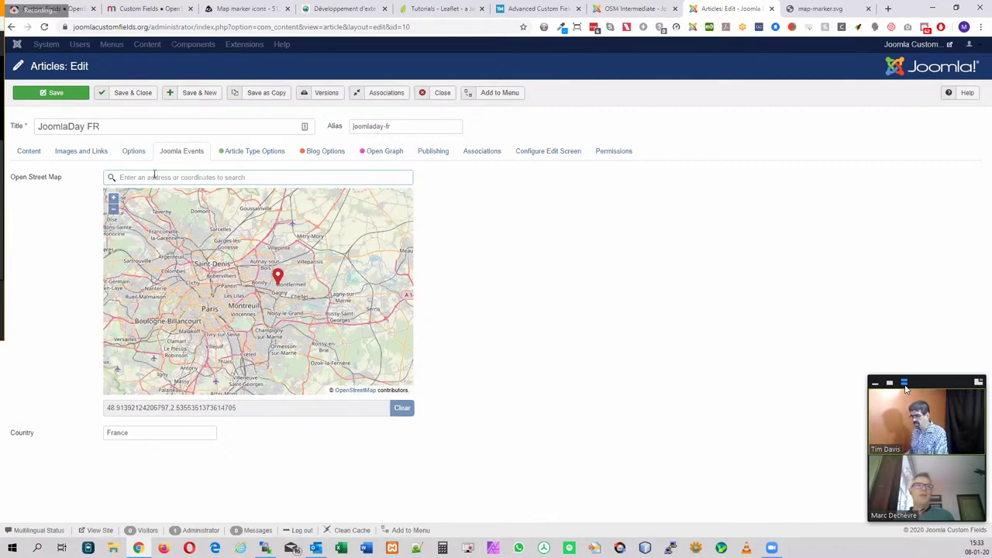
type("brussels")
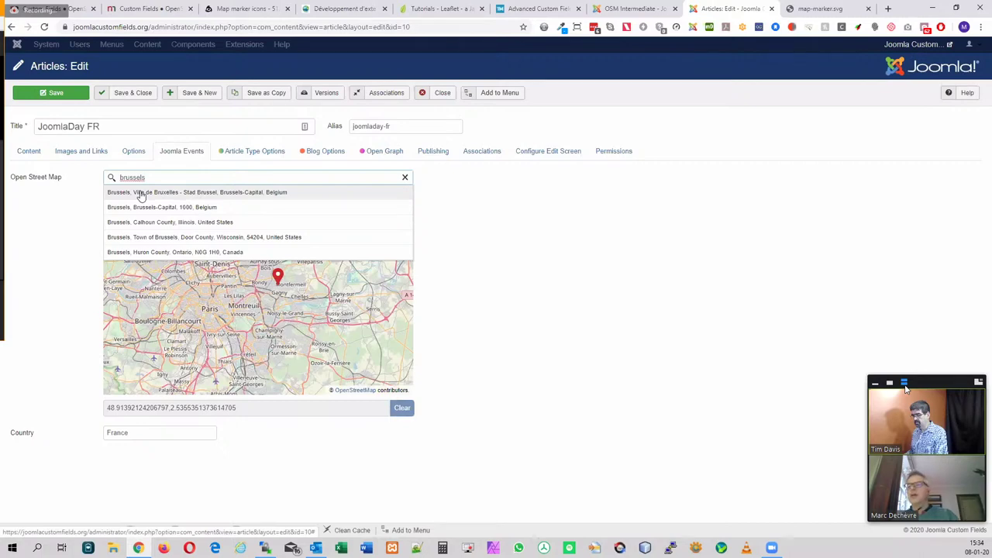
left_click(141, 195)
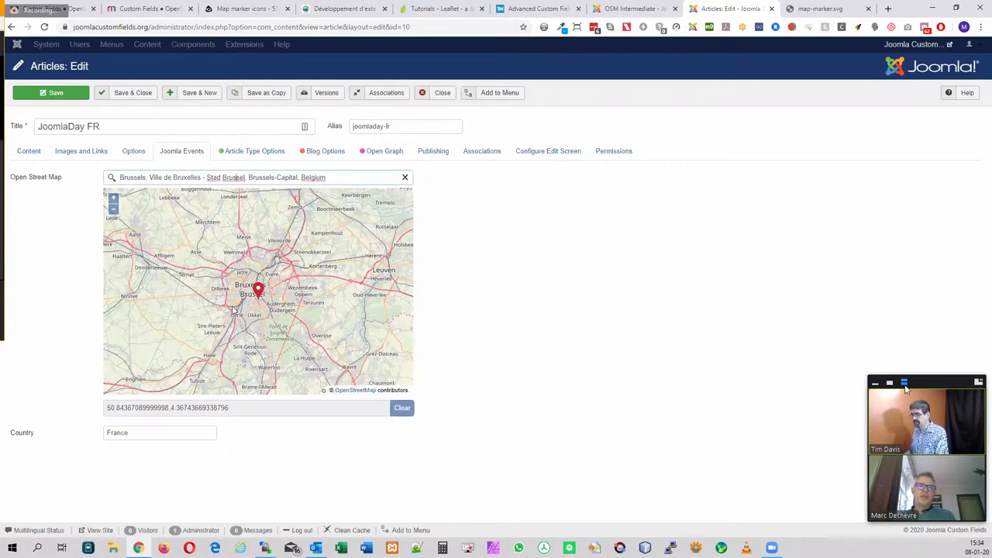
triple_click(183, 177)
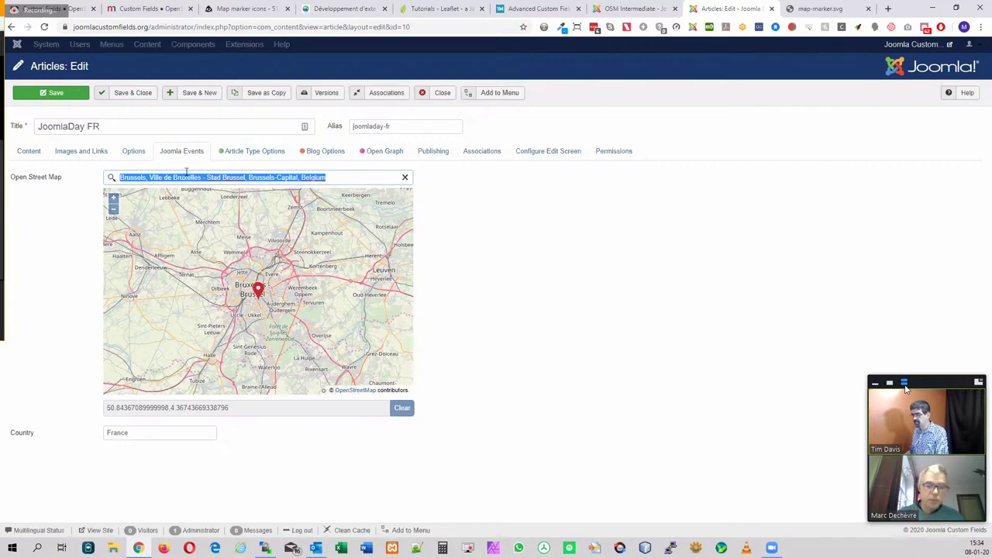
type("67 rue saint")
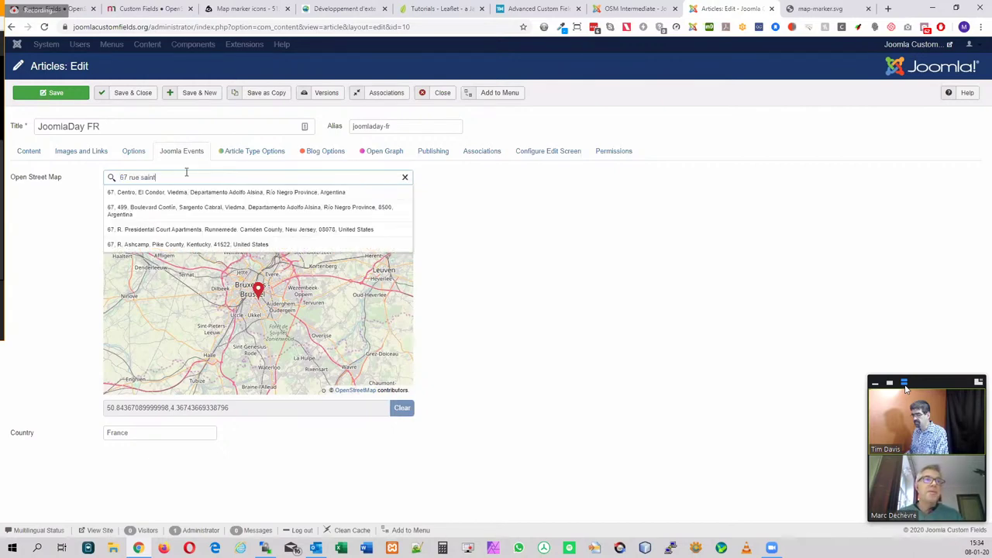
type("-lambert")
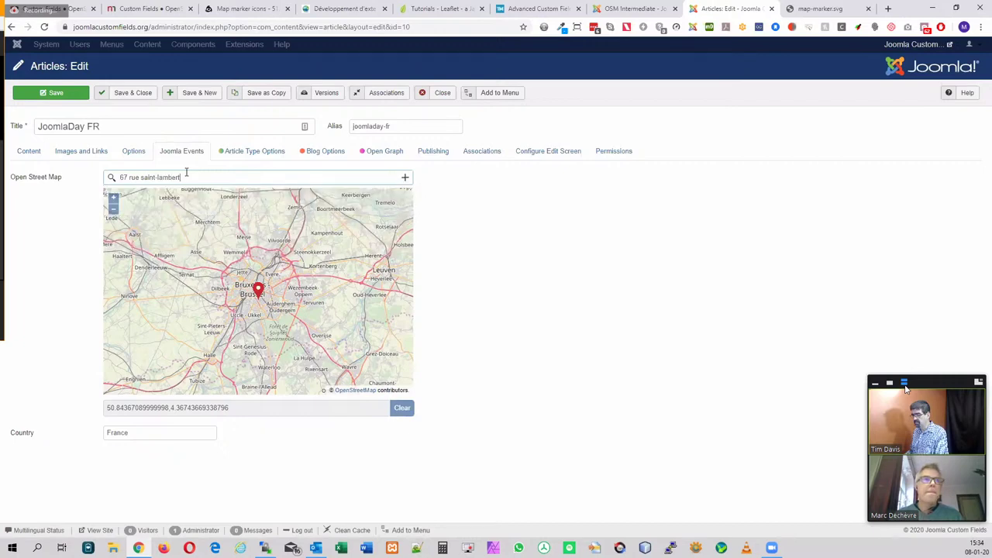
type(" brussels")
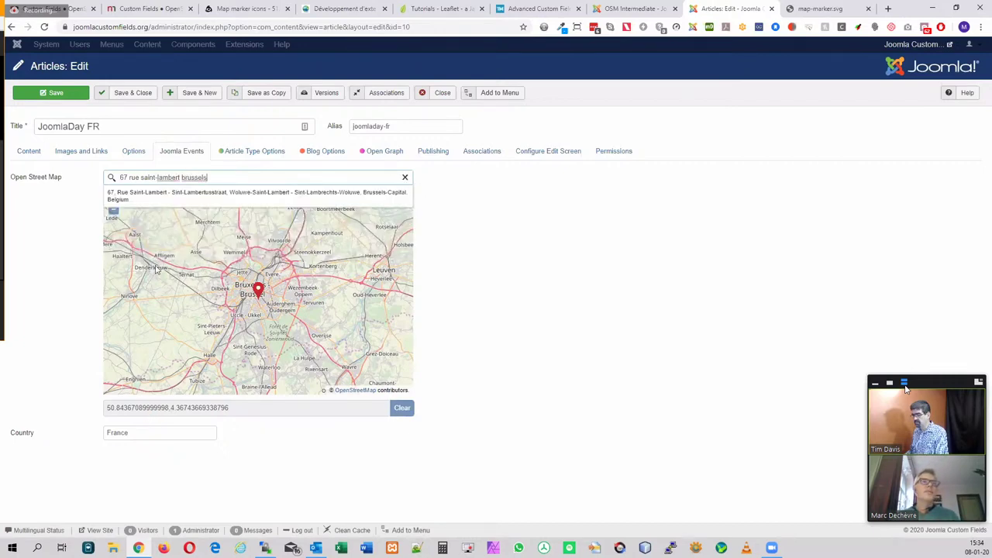
left_click(155, 195)
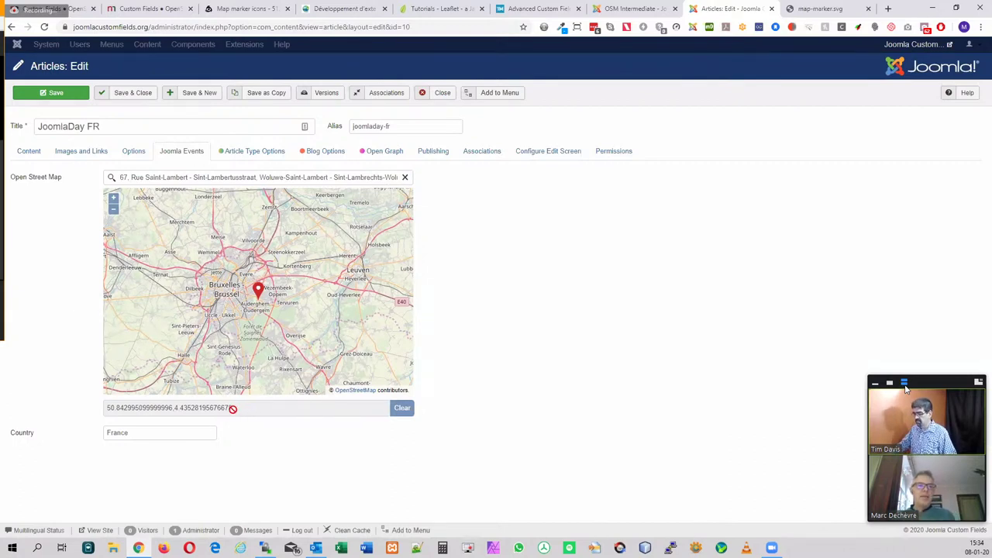
left_click_drag(235, 409, 94, 408)
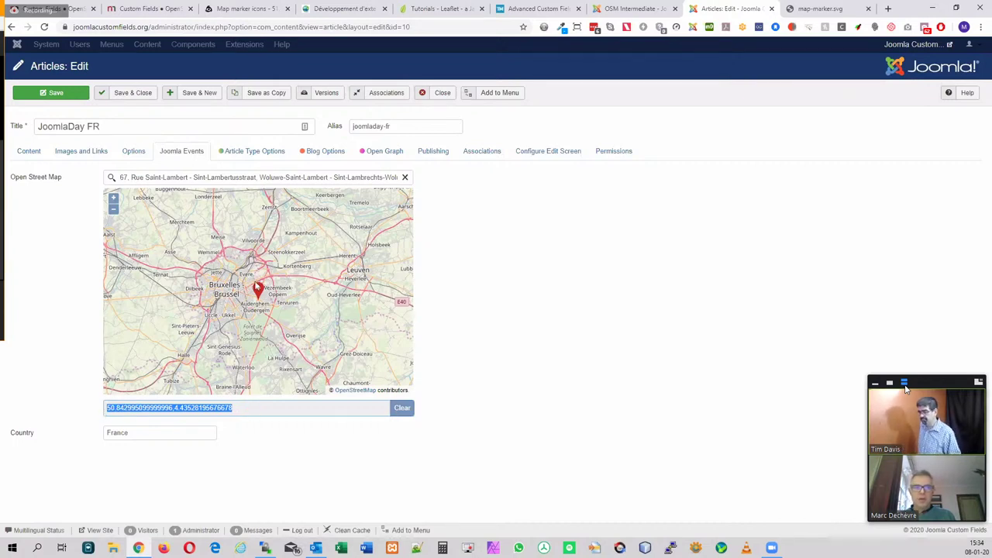
Zoom to street level near Rue Saint-Lambert and nudge the pin slightly west
left_click(113, 198)
left_click(114, 198)
left_click(113, 198)
left_click(114, 198)
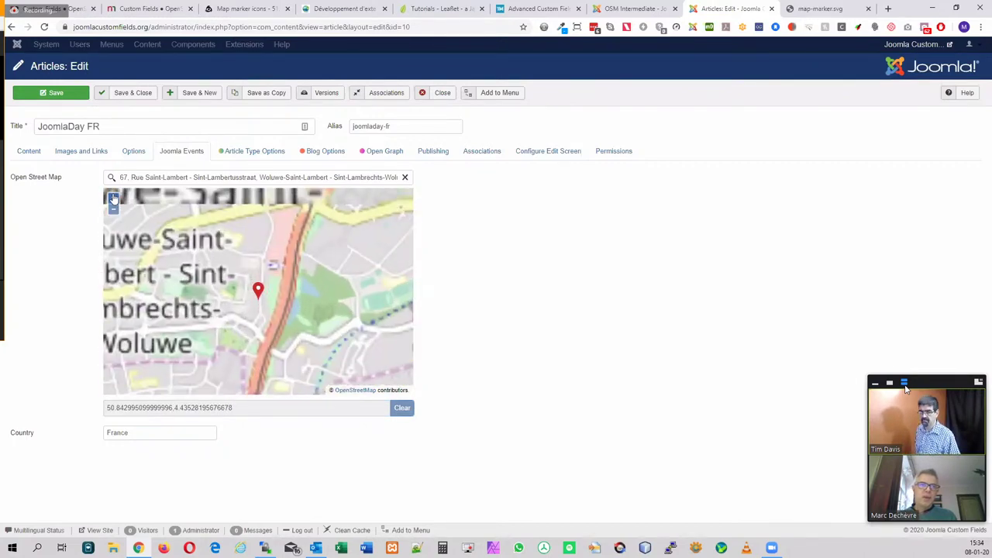
left_click(113, 199)
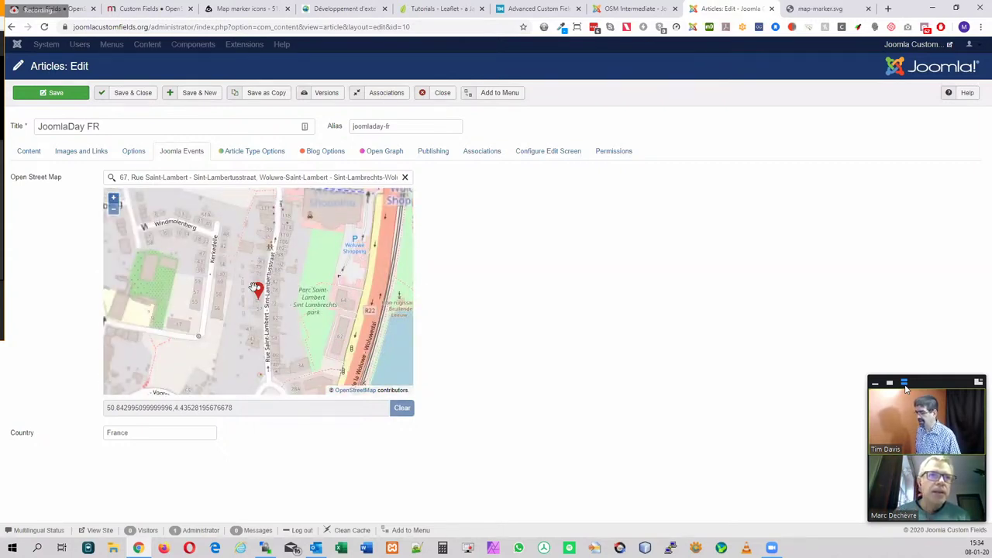
left_click_drag(258, 289, 246, 291)
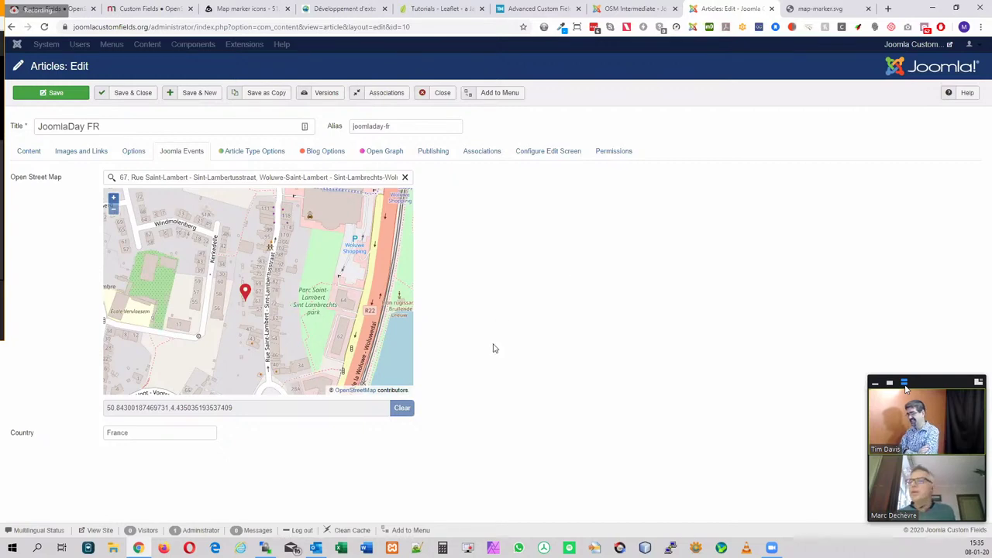
Clear the stored coordinates and set the map location to Canada
left_click(401, 408)
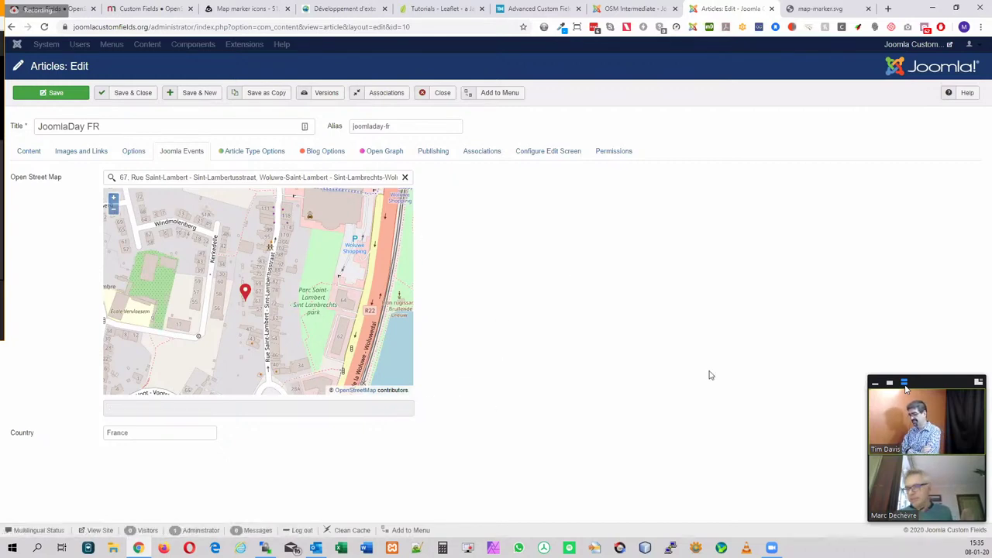
left_click(305, 176)
triple_click(305, 176)
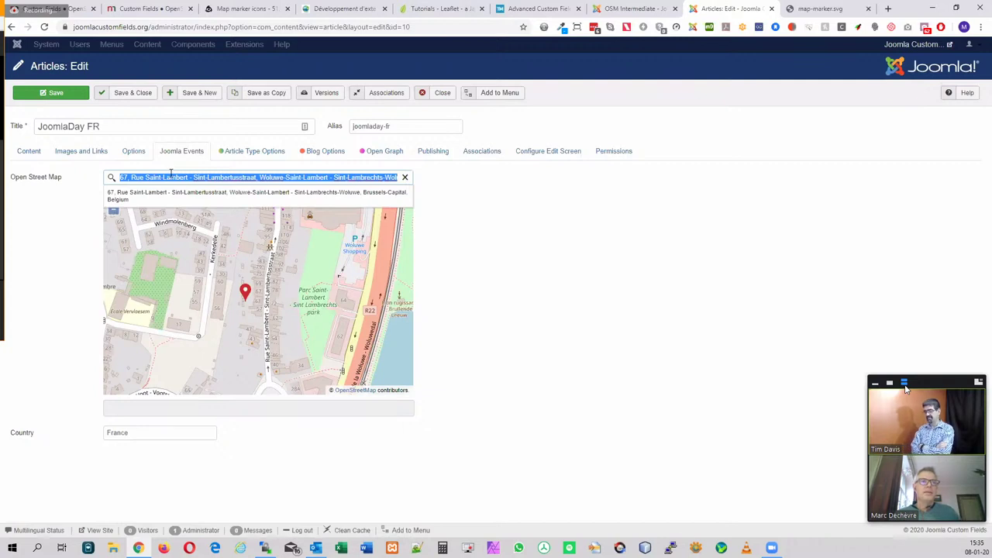
type("canada")
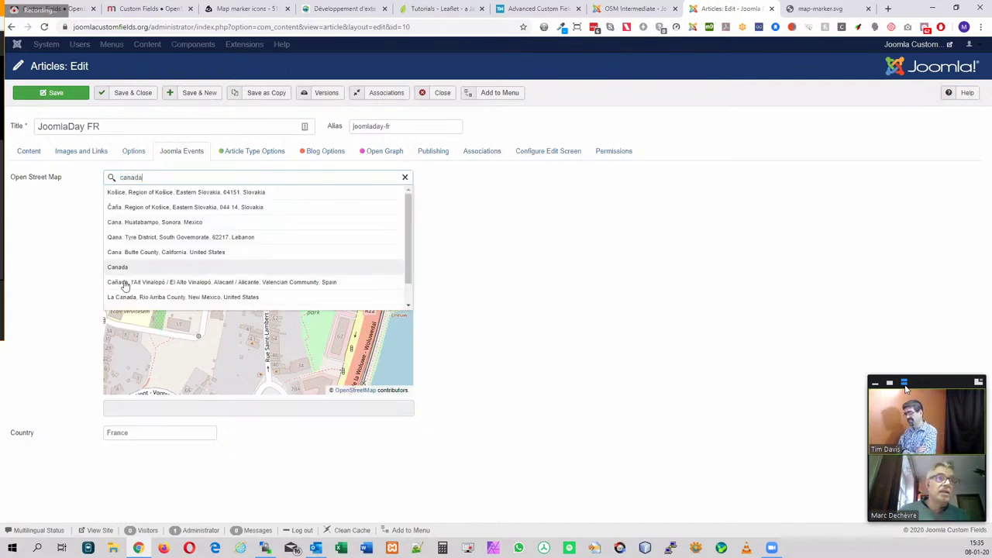
left_click(122, 269)
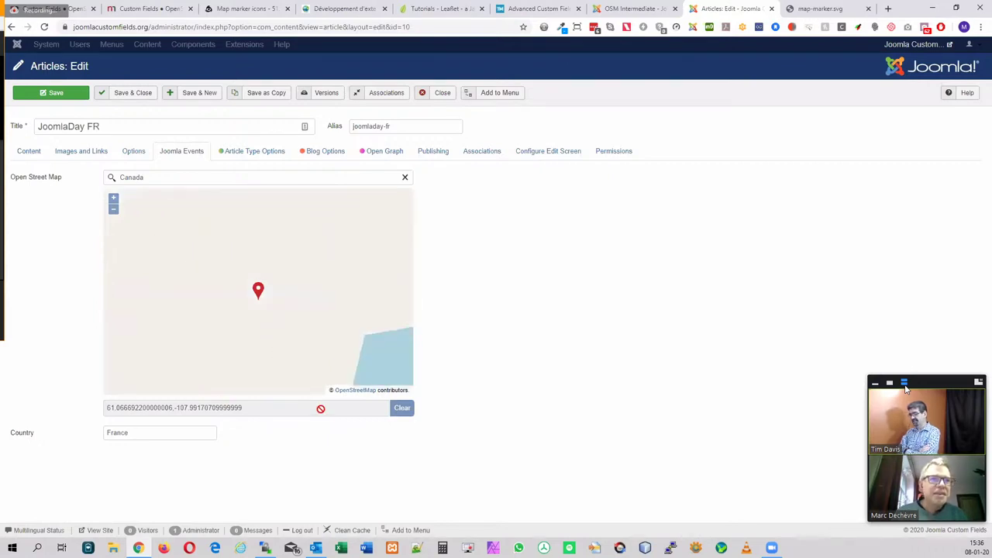
Zoom the map out to show Canada at country scale
left_click(113, 210)
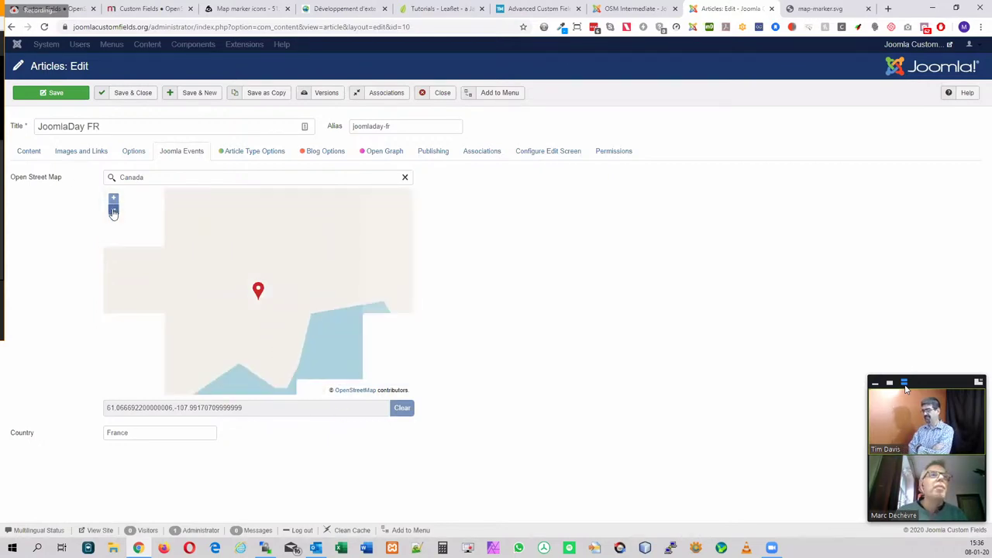
left_click(113, 210)
left_click(114, 210)
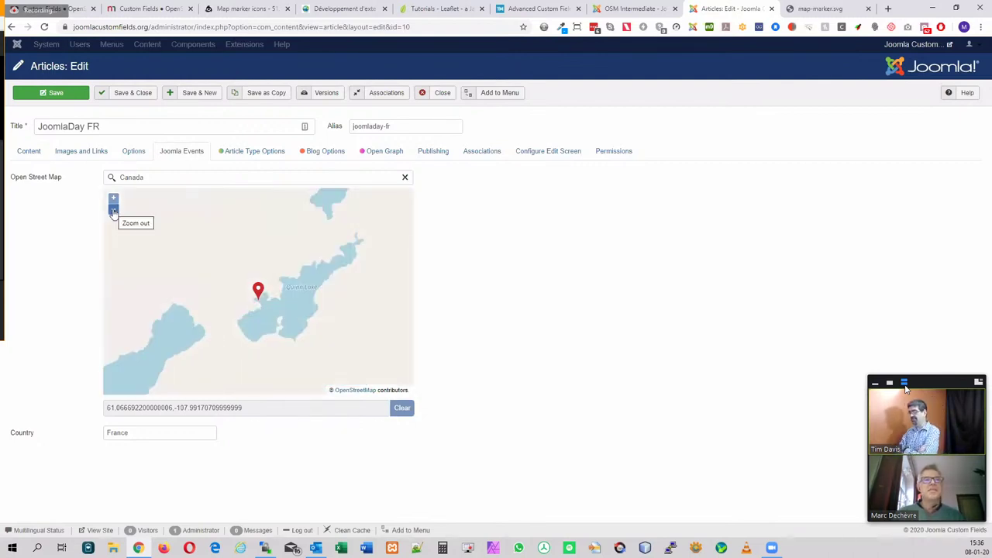
left_click(113, 211)
left_click(113, 211)
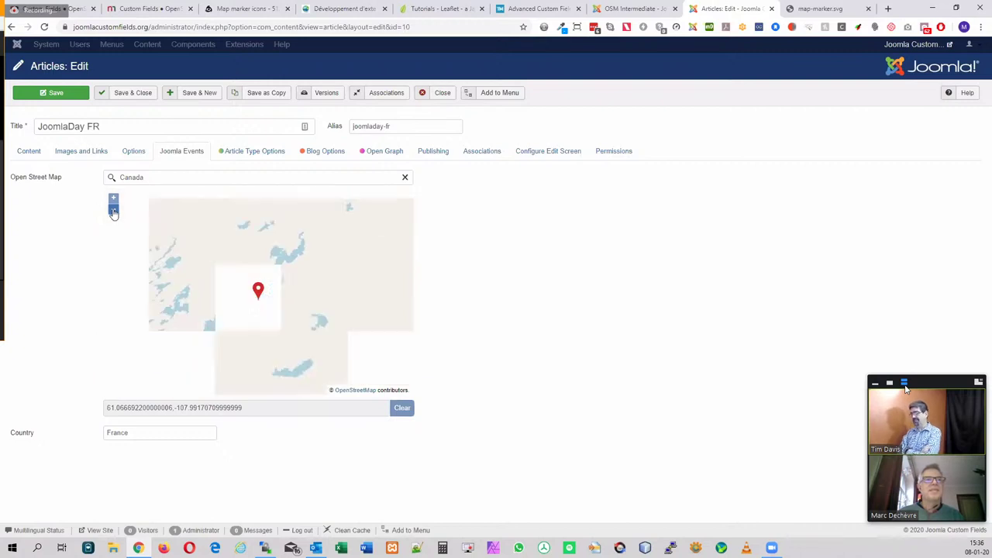
left_click(113, 211)
left_click(114, 211)
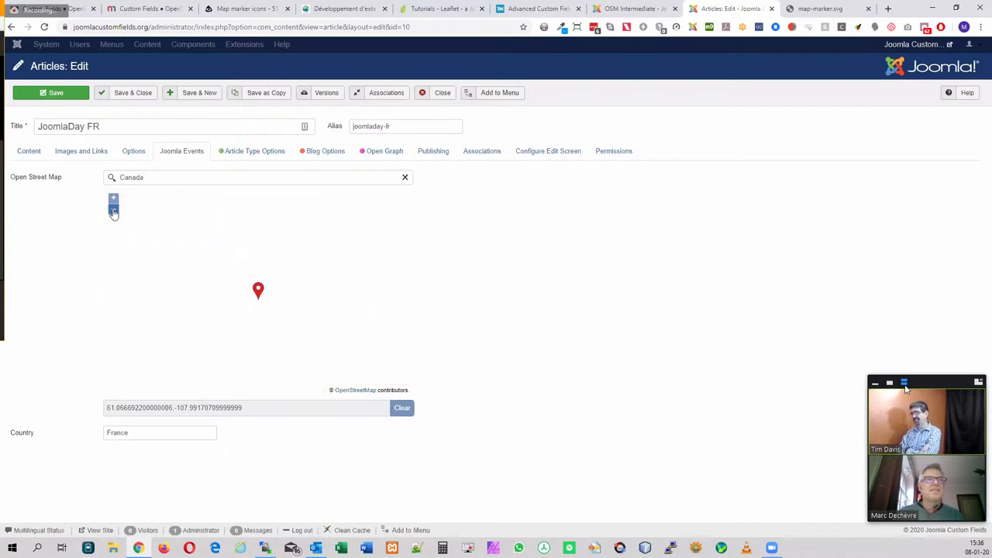
left_click(113, 211)
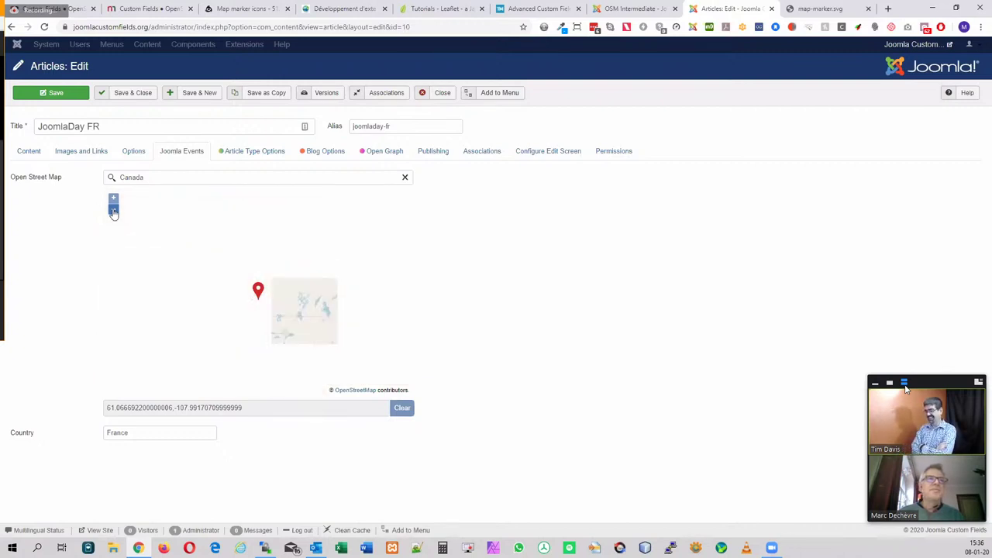
left_click(113, 211)
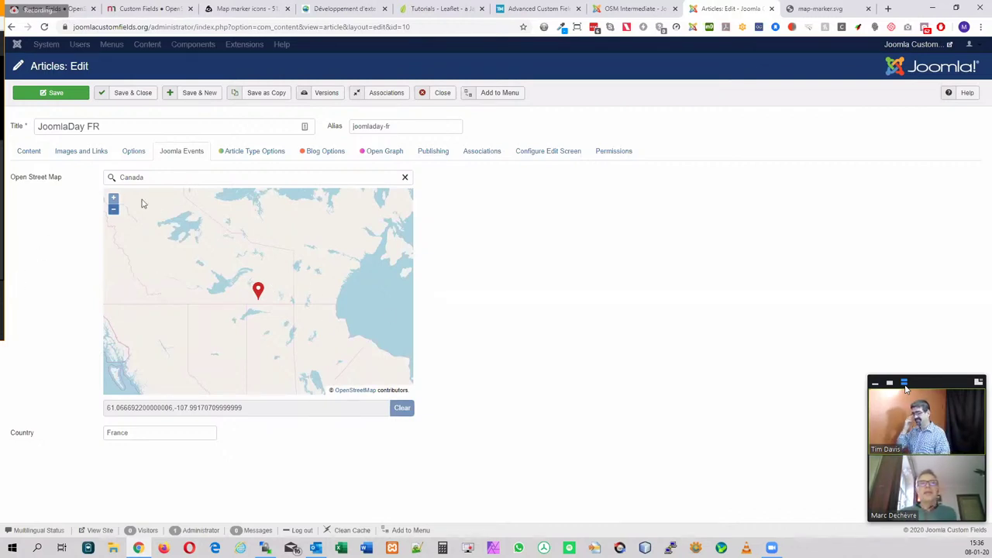
Close JoomlaDay FR without saving and switch to the front-end OSM Intermediate map
left_click_drag(250, 407, 101, 404)
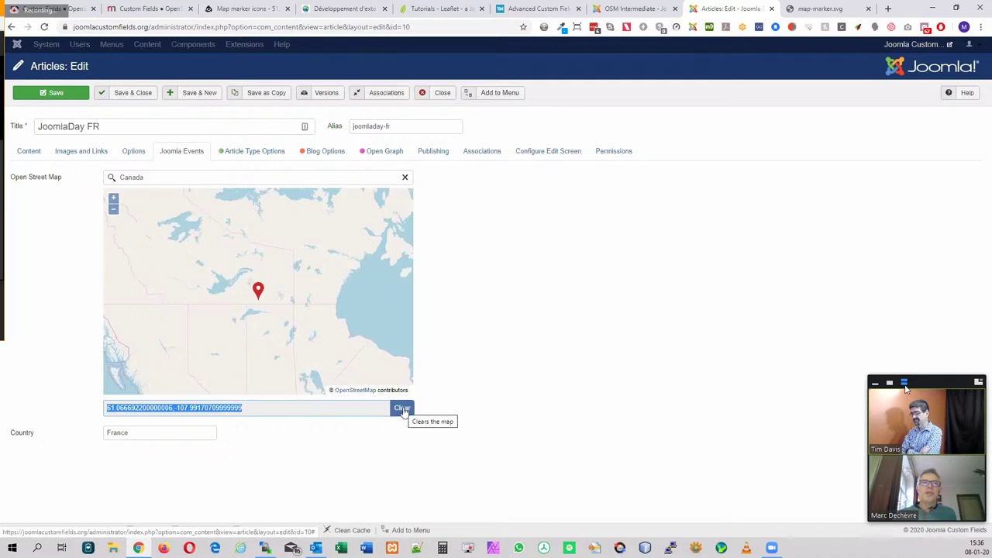
double_click(133, 177)
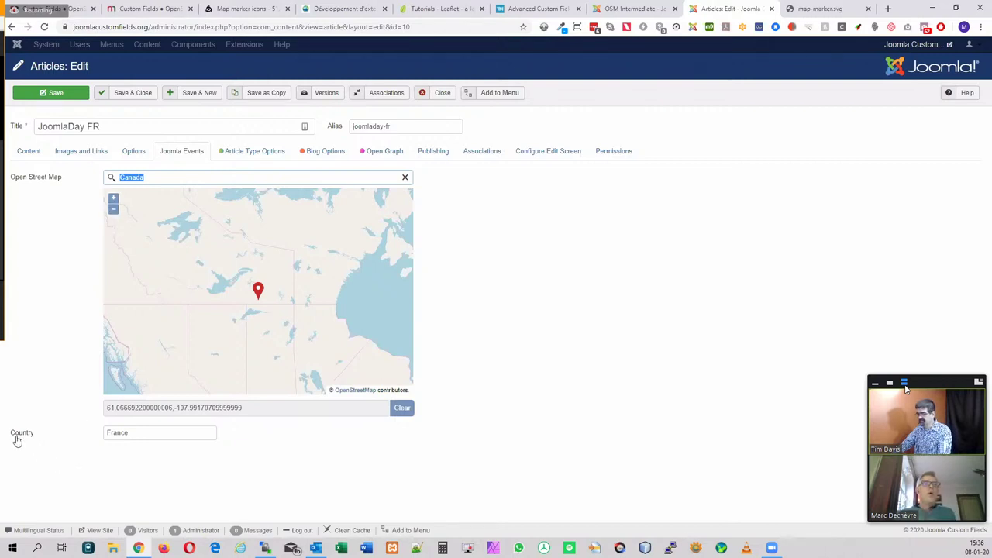
double_click(132, 432)
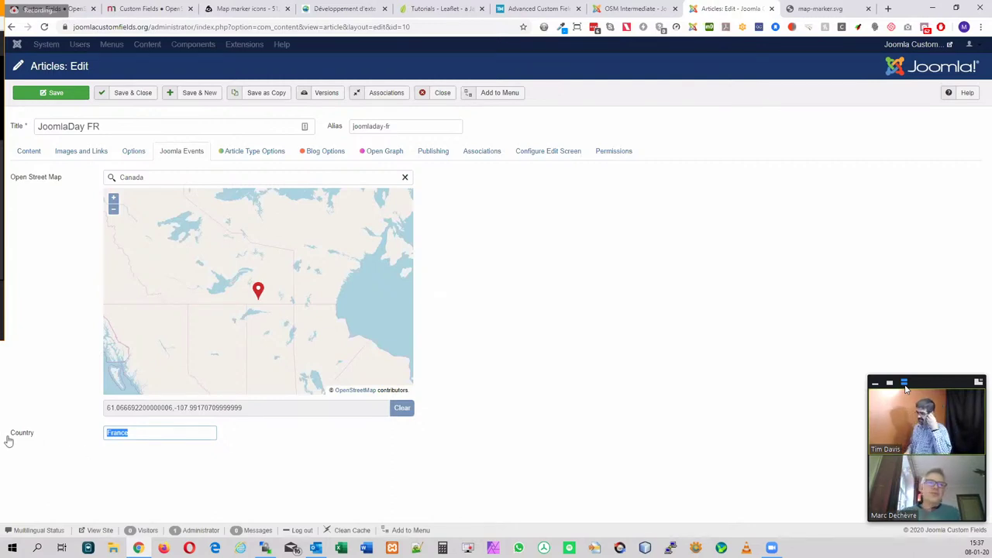
left_click(442, 94)
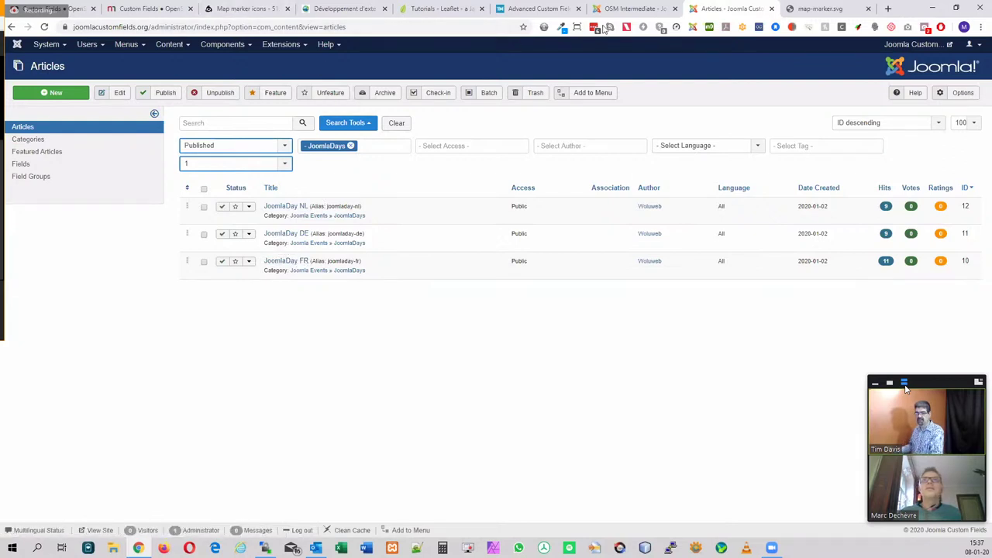
left_click(634, 11)
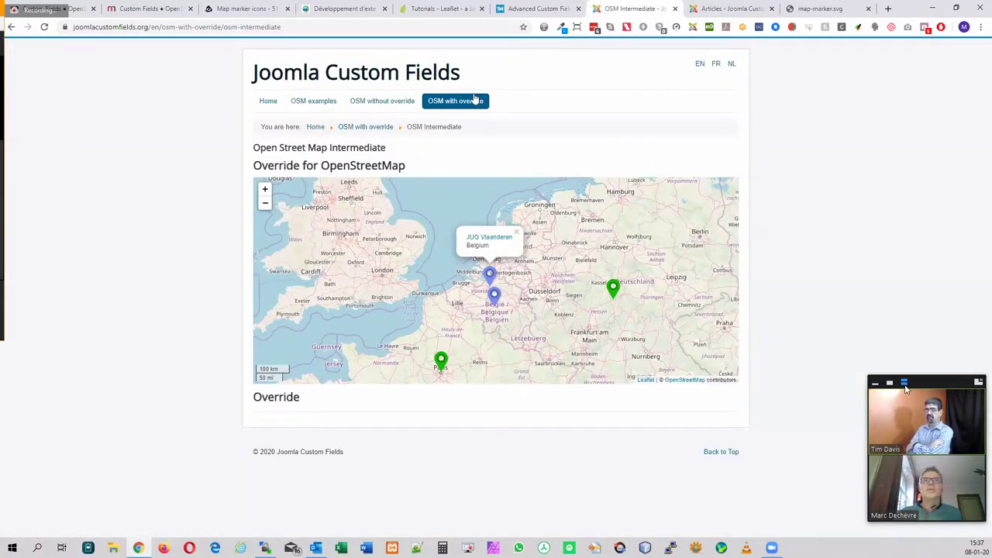
Open the JoomlaDay FR event page via the green Paris marker's popup link
mouse_move(470, 103)
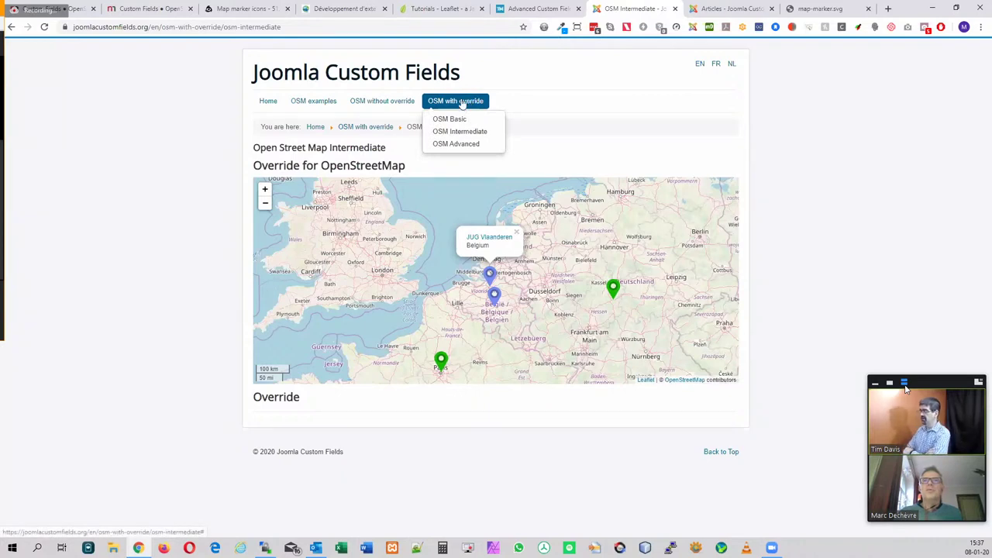
left_click(440, 362)
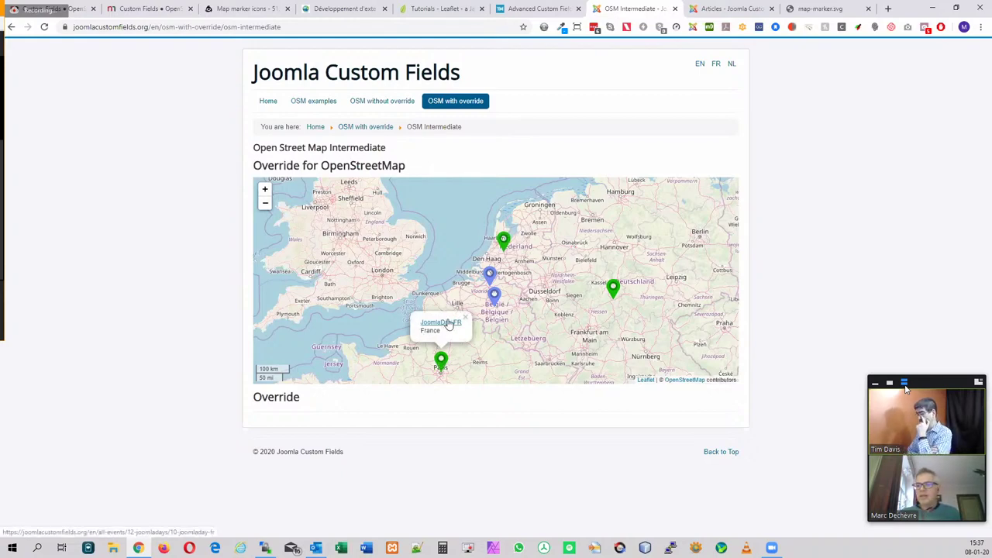
double_click(430, 331)
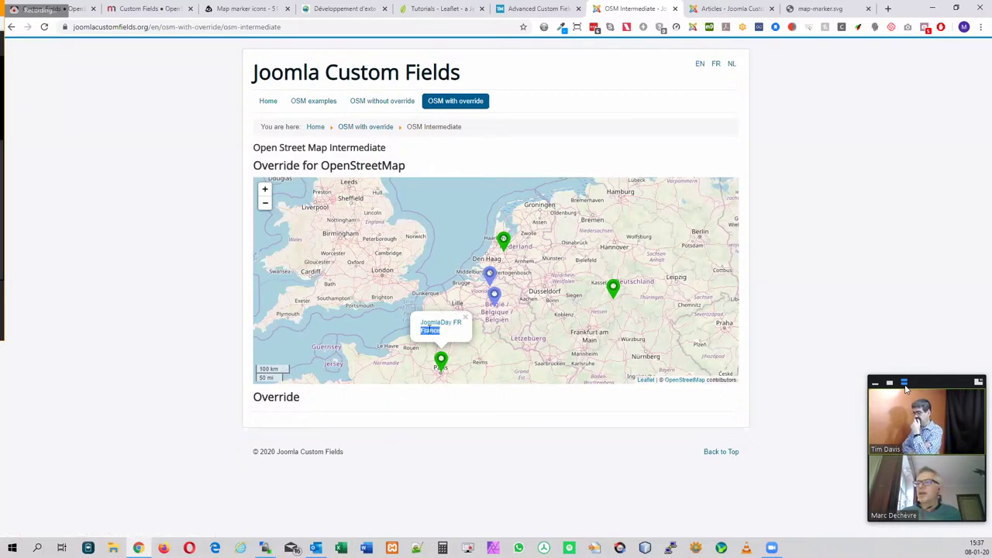
left_click(438, 326)
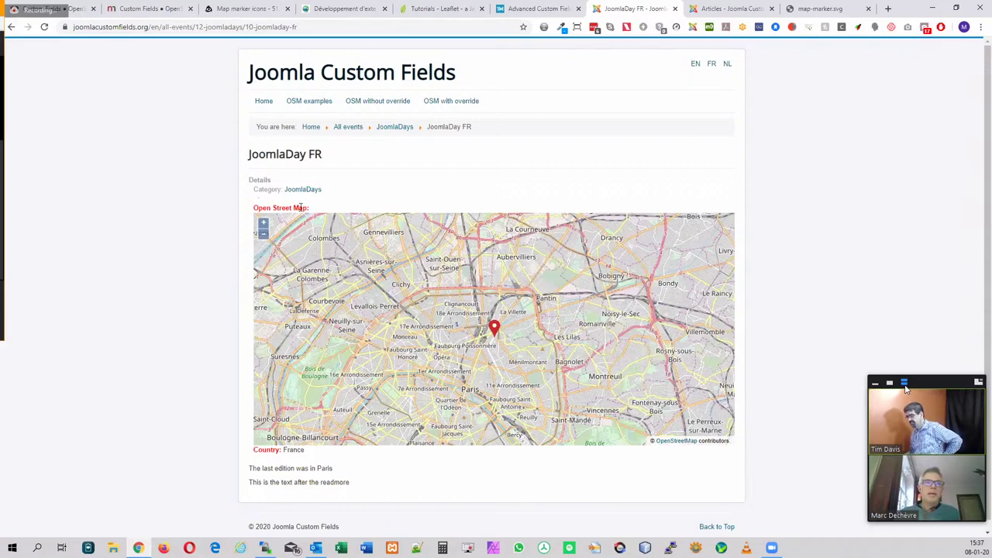
View the OSM Basic override map, then go to the '8. Preparing the articles' slide
scroll(180, 228, "down", 1)
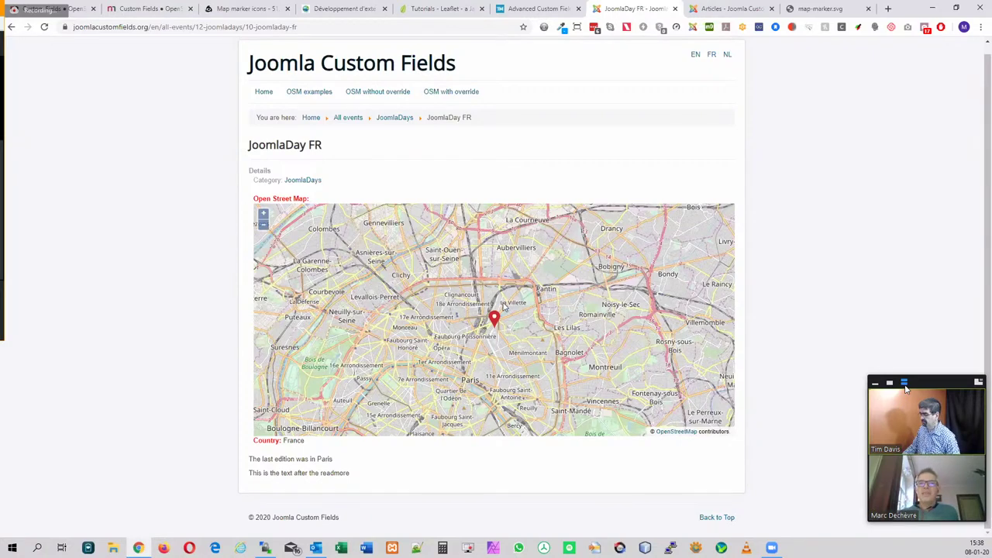
left_click_drag(486, 305, 481, 304)
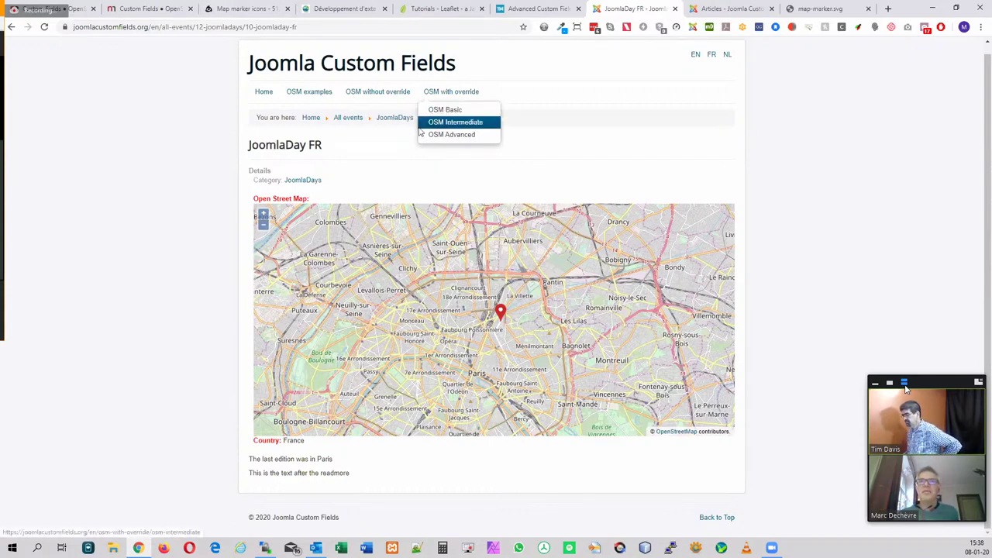
left_click(453, 110)
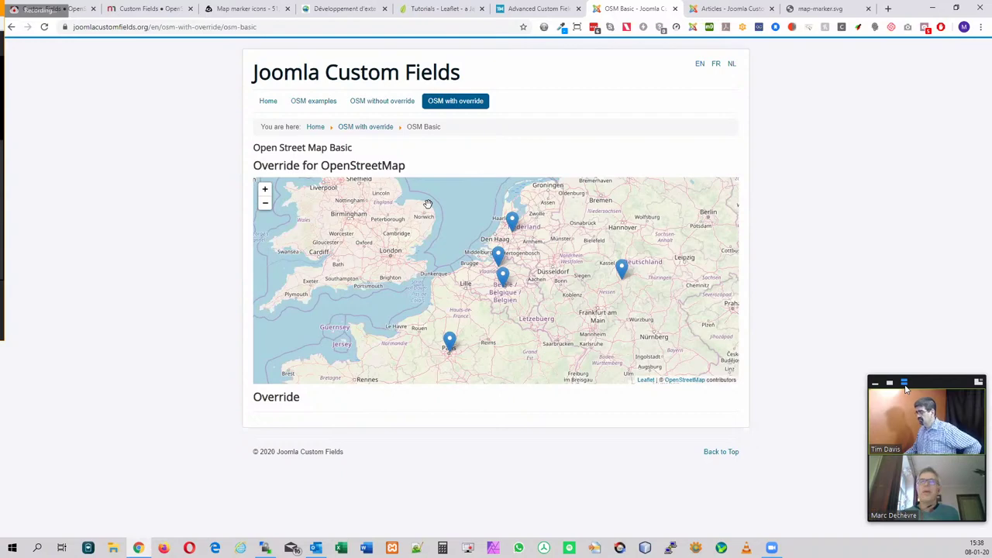
left_click(149, 7)
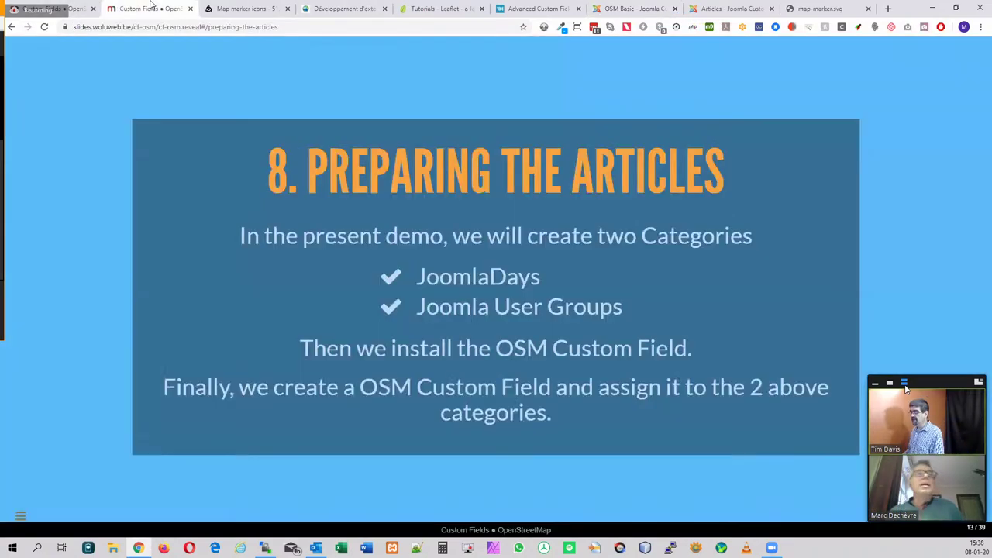
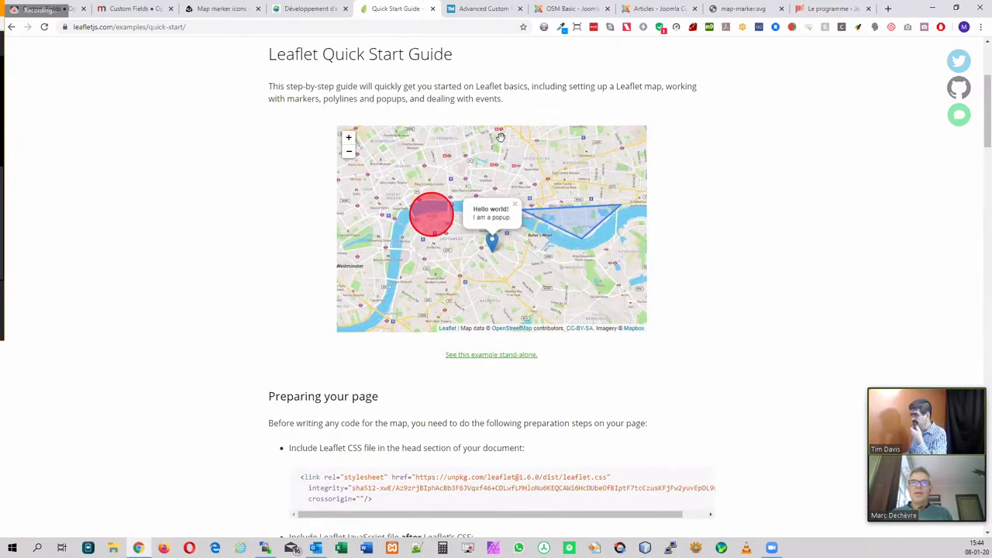
Open Leaflet's stand-alone Quick Start example, view its HTML source, then return to the Custom Fields slides
left_click(501, 355)
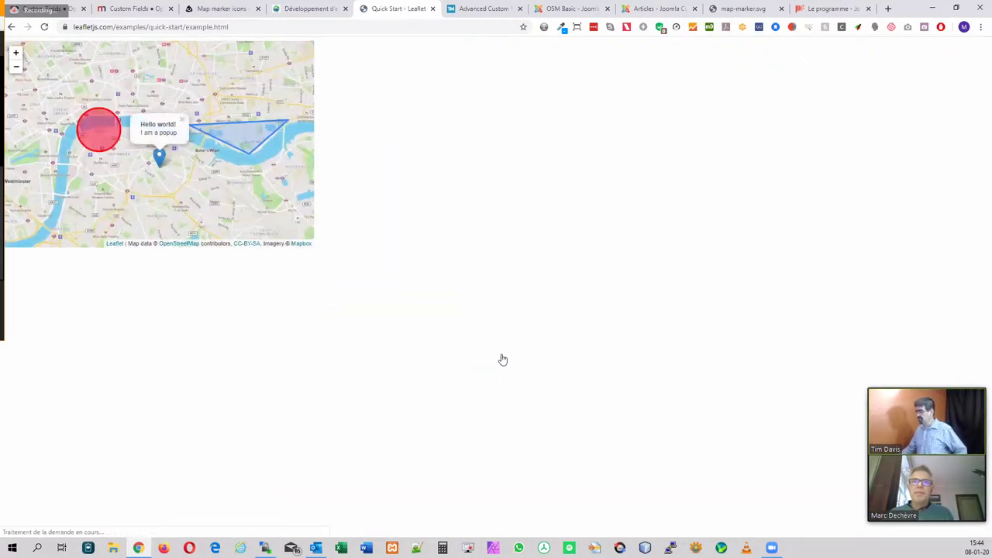
right_click(349, 142)
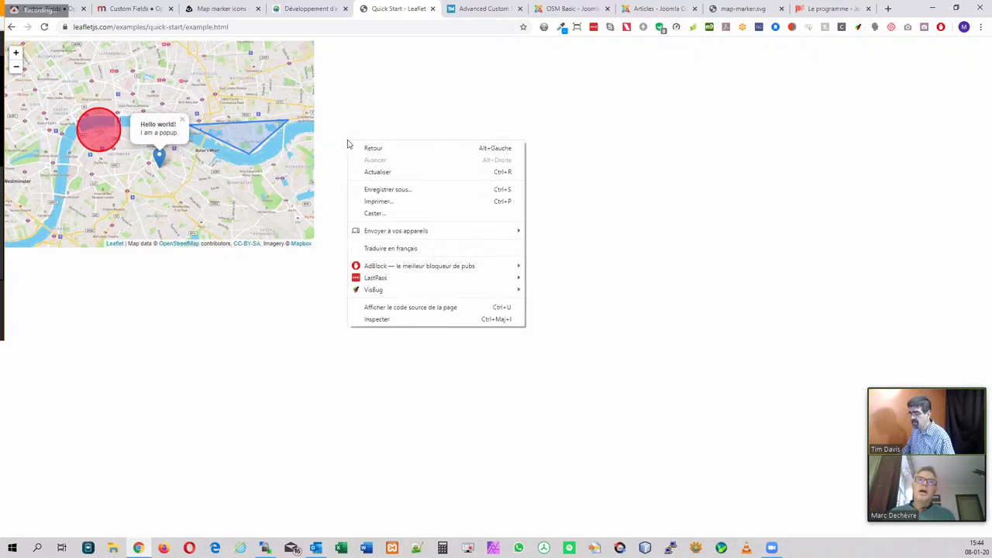
left_click(447, 310)
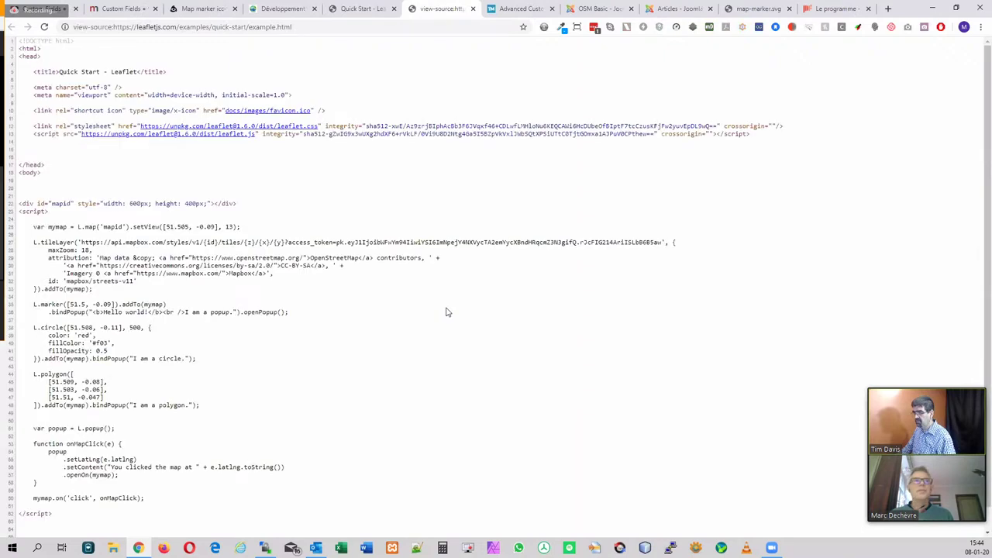
scroll(397, 303, "down", 1)
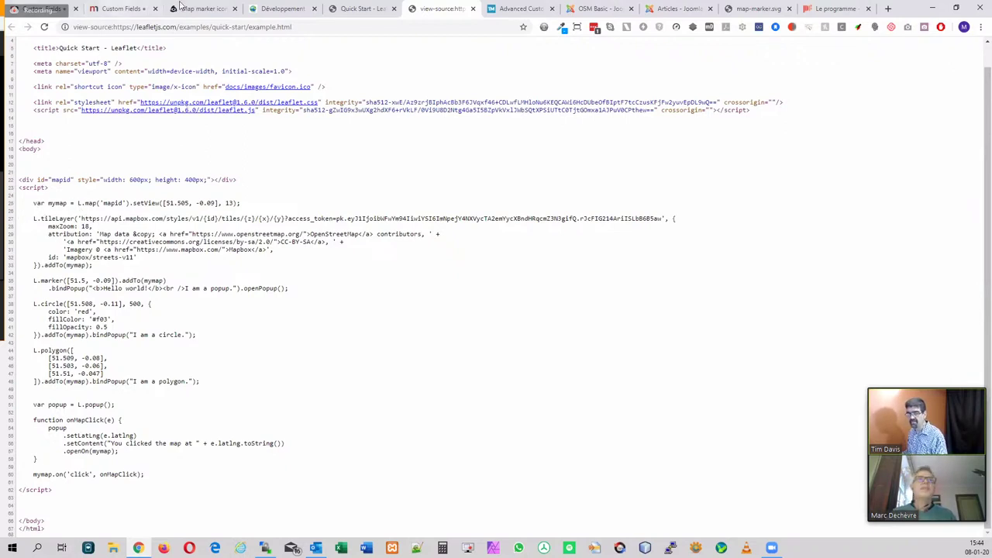
left_click(122, 9)
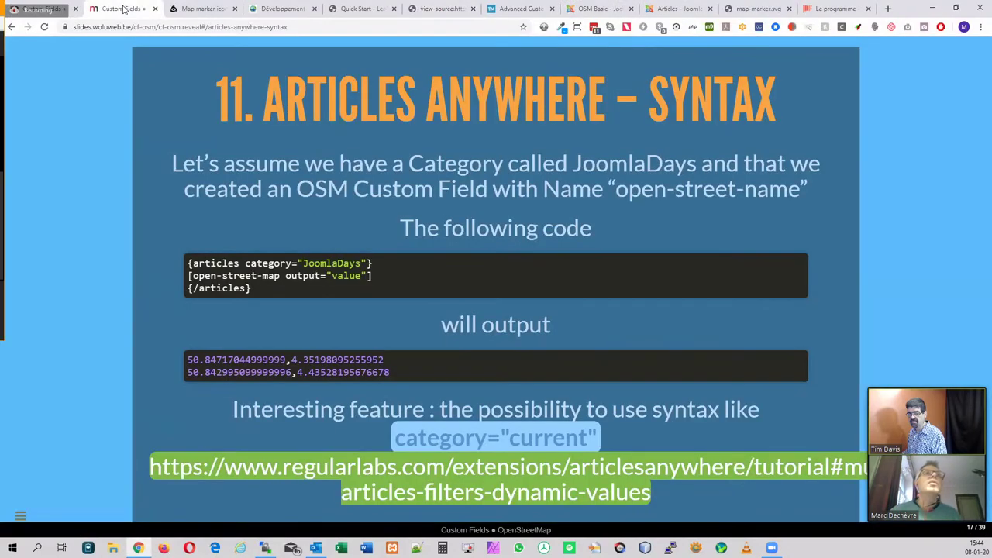
View the front-end OSM QuickStart London map page, then go back to Joomla's Articles administration
left_click(583, 6)
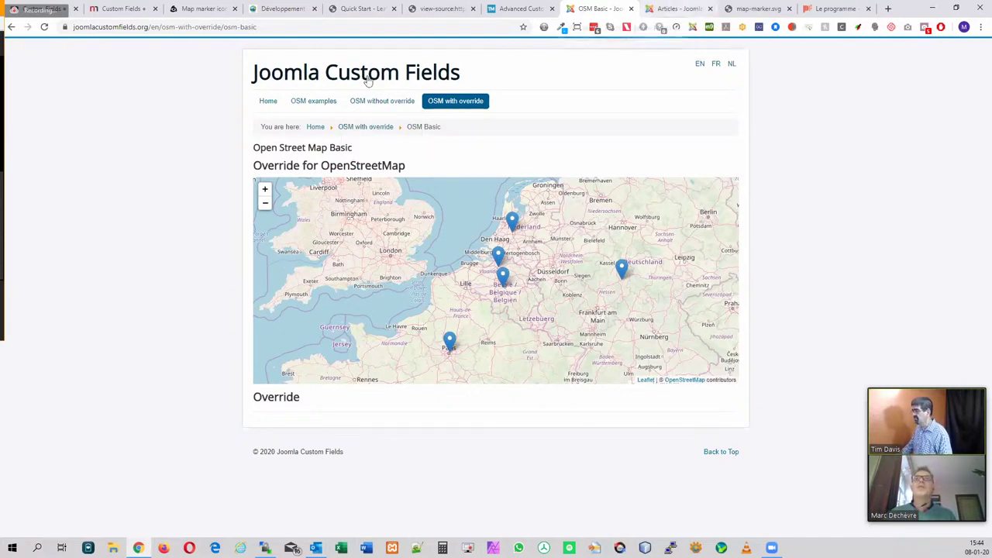
mouse_move(321, 101)
left_click(317, 119)
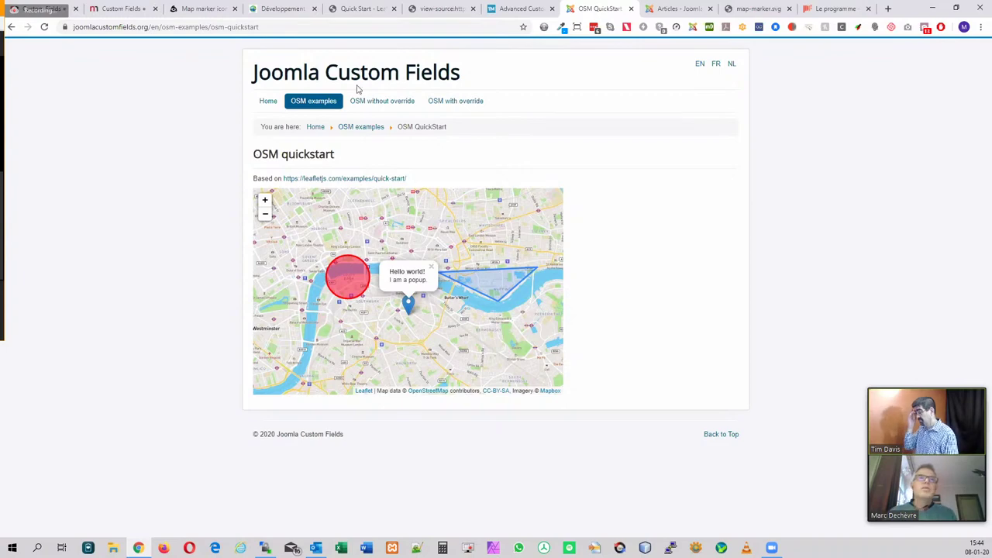
left_click(668, 7)
left_click(169, 44)
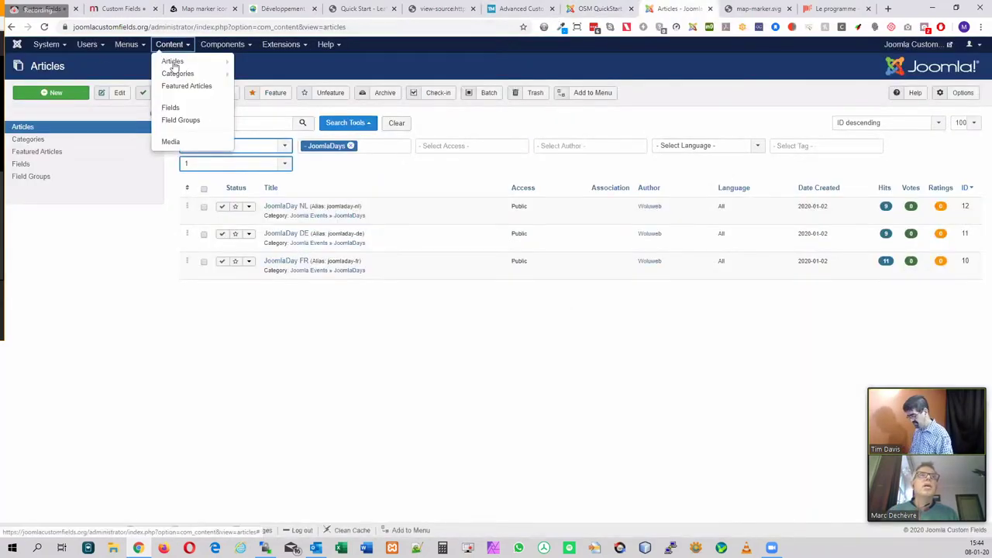
Reload the Articles list, clear its filters and open the OSM quickstart article
left_click(172, 62)
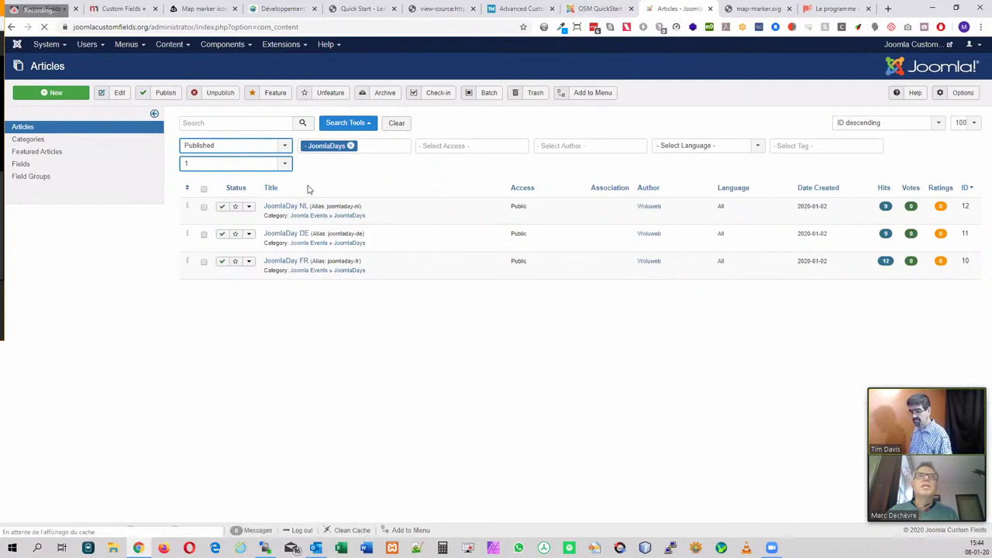
left_click(394, 123)
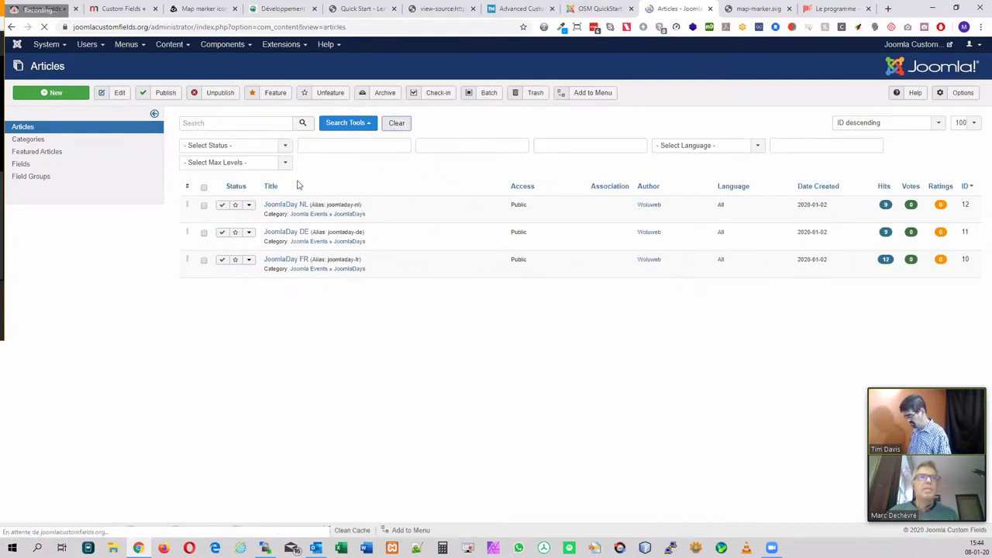
left_click(286, 159)
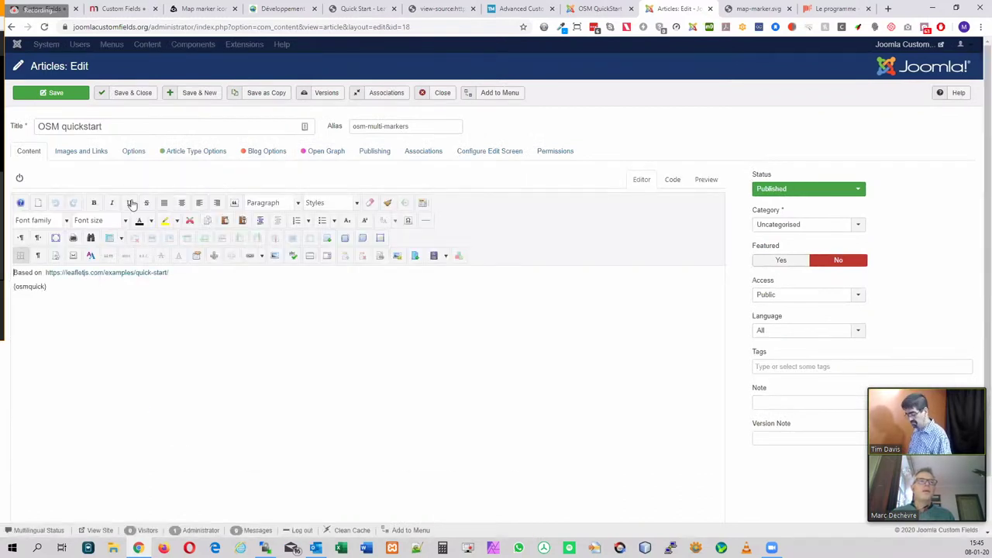
Select and zoom in on the article's {osmquick} tag, then close the article editor
left_click_drag(49, 286, 13, 284)
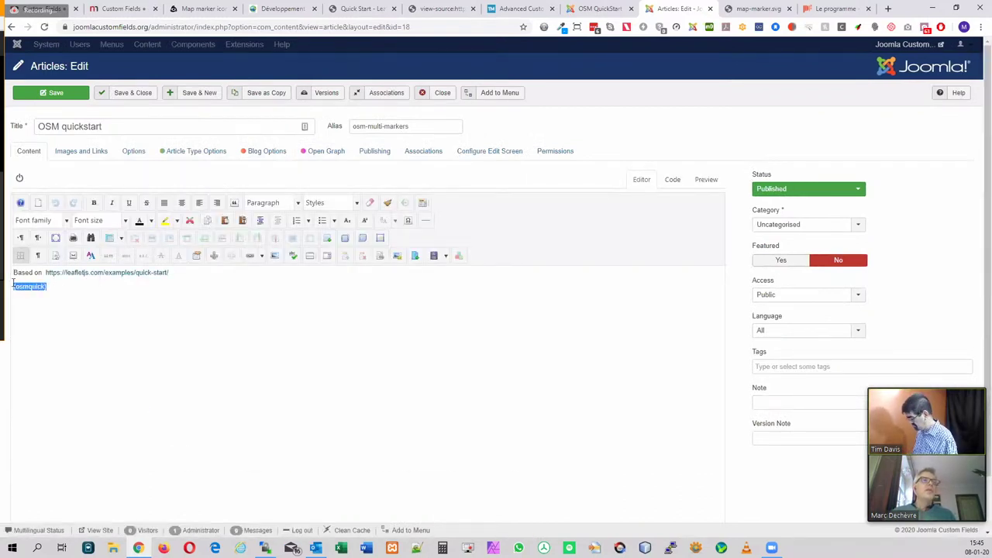
key("ctrl+plus")
key("ctrl+plus")
key("ctrl+plus")
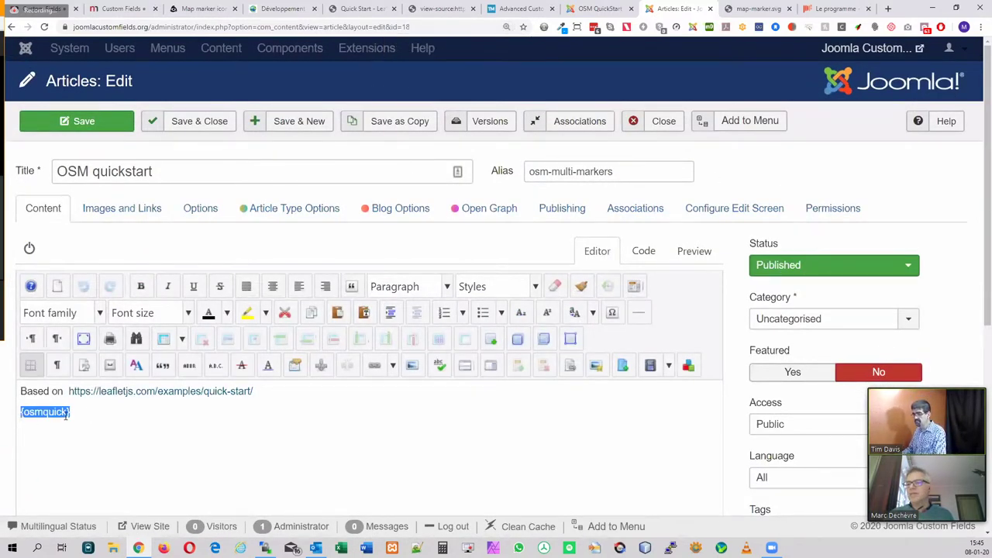
left_click(79, 414)
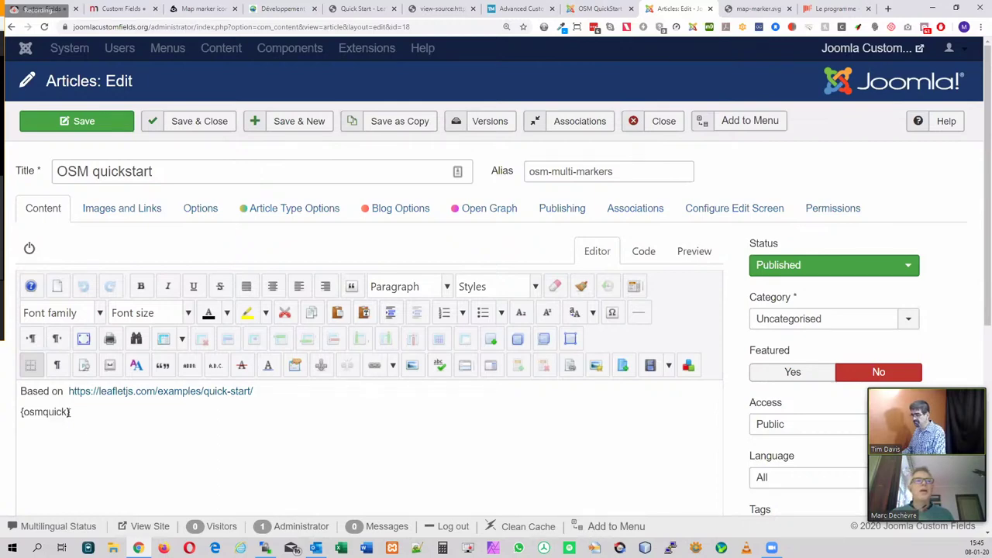
left_click_drag(69, 412, 6, 408)
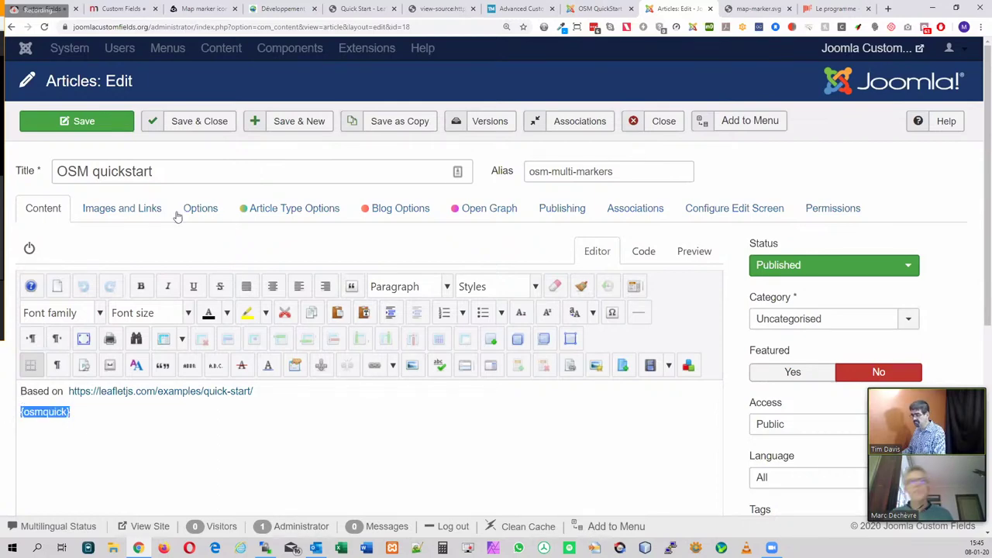
left_click(655, 122)
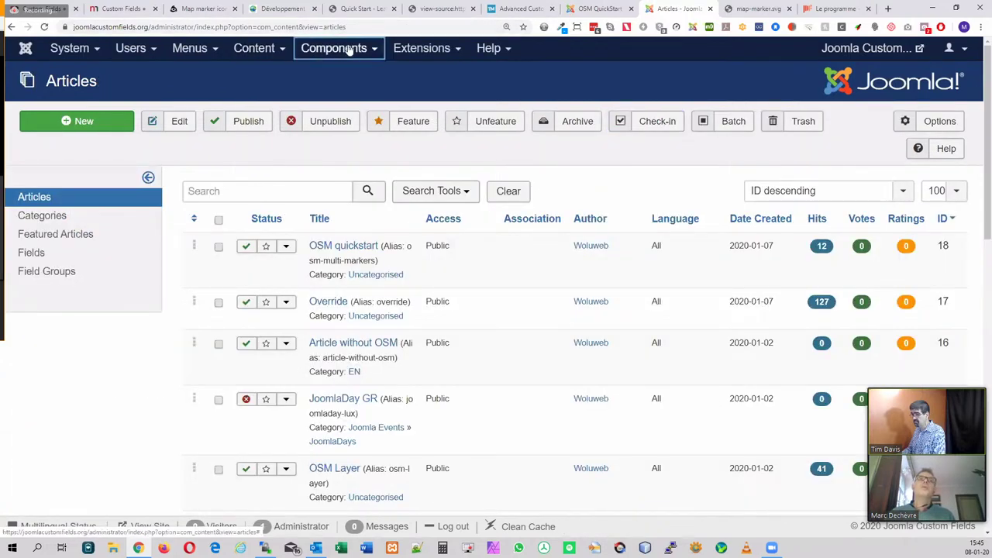
Go to Components > Regular Labs - ReReplacer and open the OSM Quickstart item
left_click(348, 49)
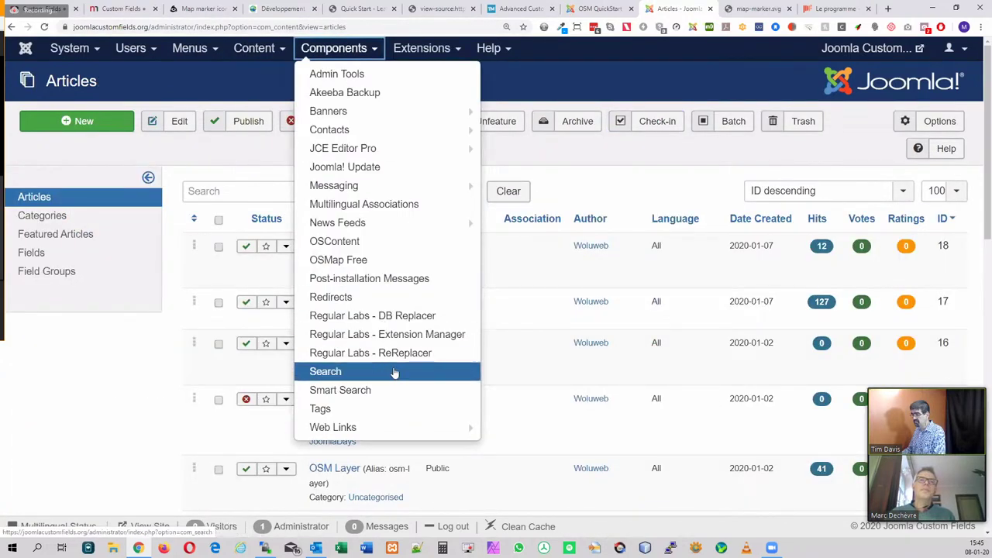
left_click(364, 352)
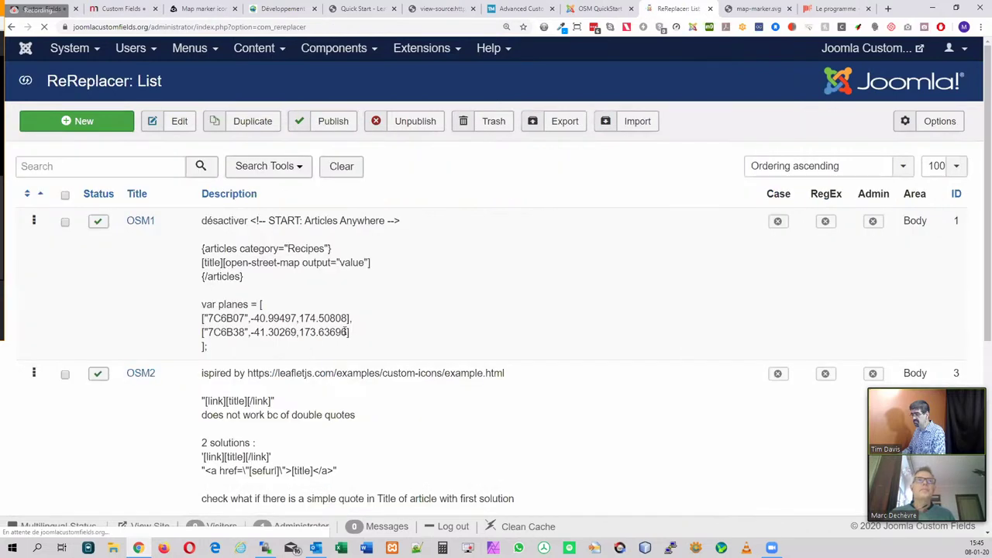
scroll(156, 303, "down", 5)
scroll(115, 200, "up", 5)
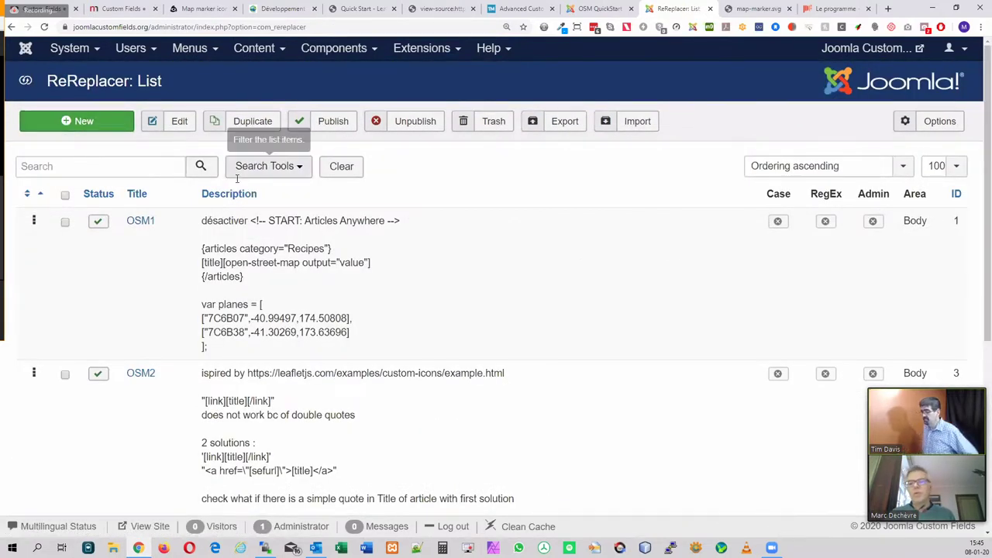
scroll(155, 272, "down", 5)
left_click(140, 359)
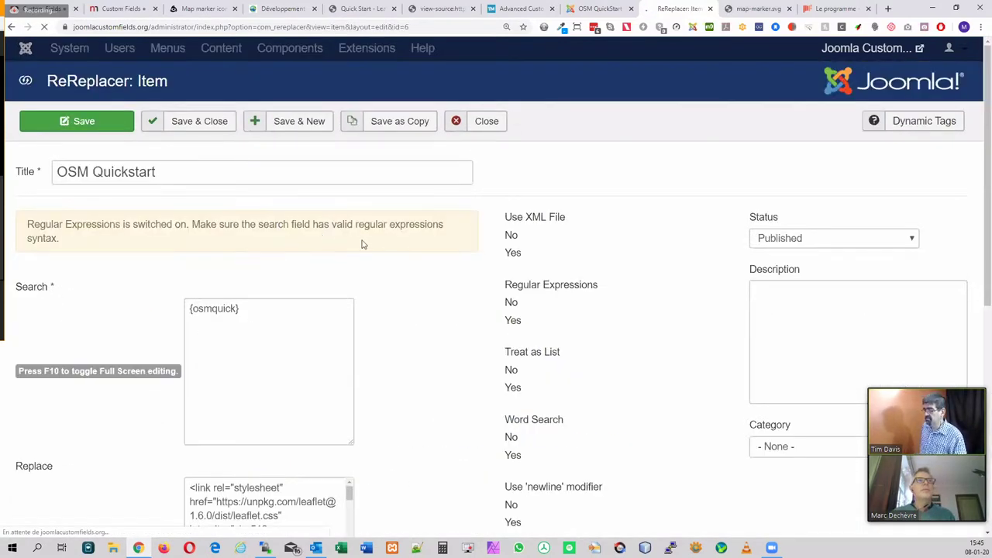
Inspect the {osmquick} search and the replacement code's leaflet and https references in full screen
scroll(361, 244, "down", 3)
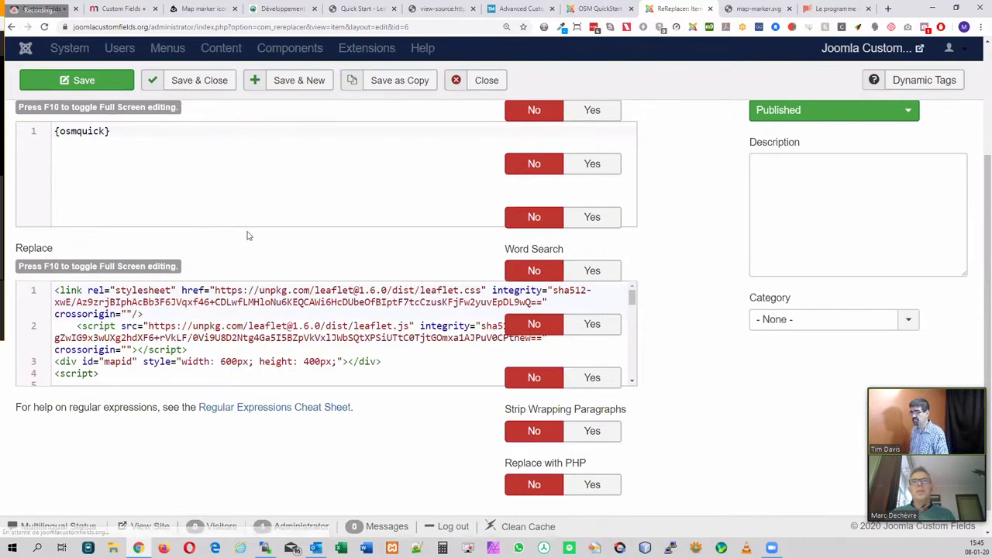
key("ctrl+minus")
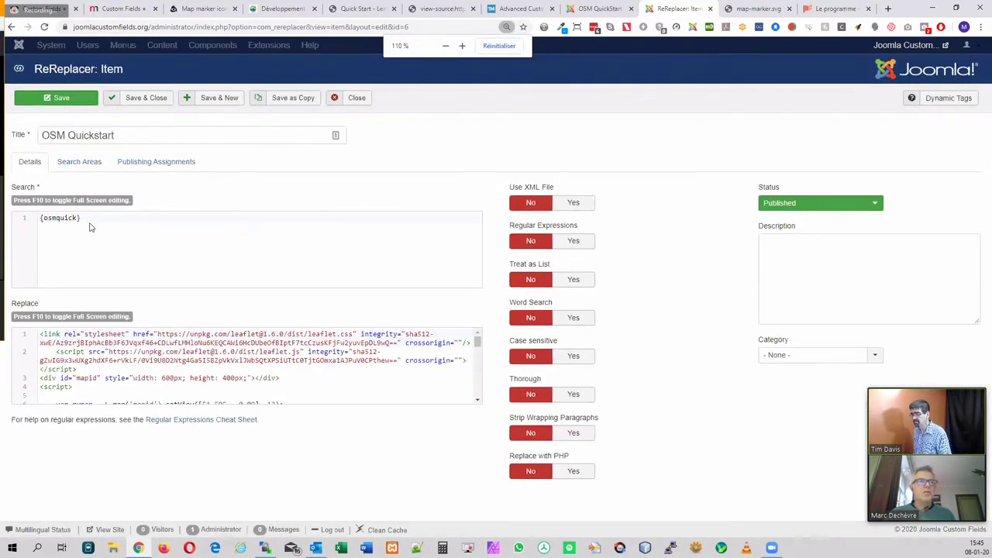
left_click_drag(82, 218, 37, 218)
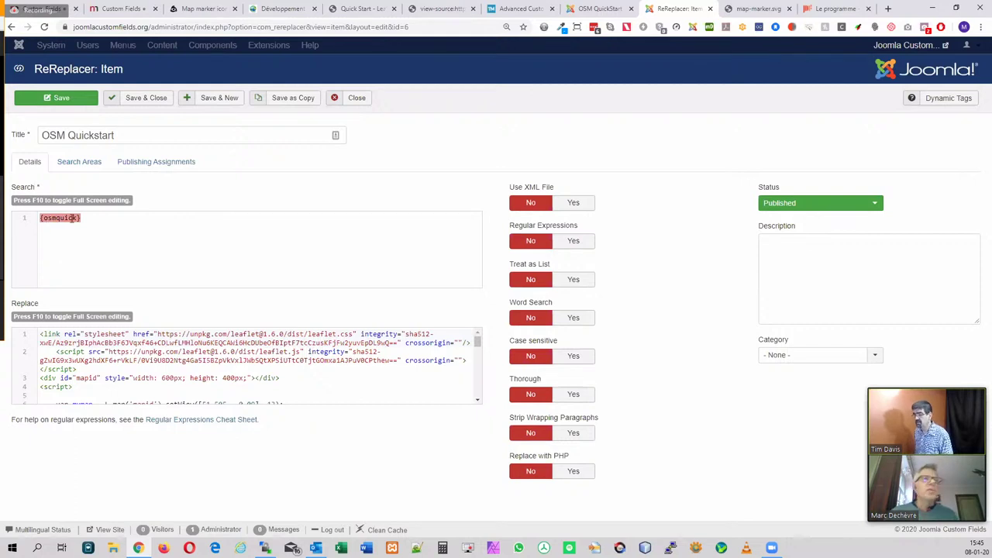
double_click(93, 343)
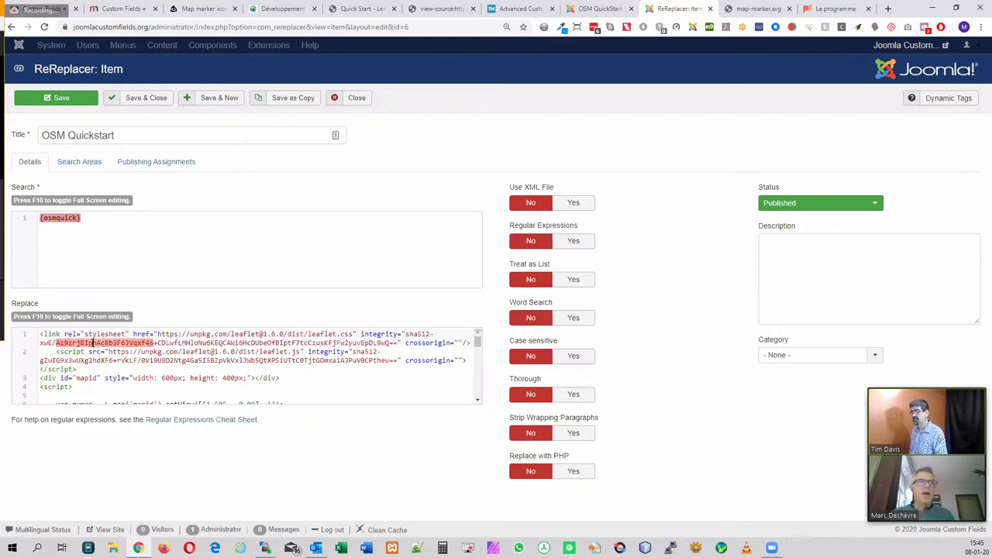
scroll(94, 344, "down", 5)
scroll(93, 343, "down", 5)
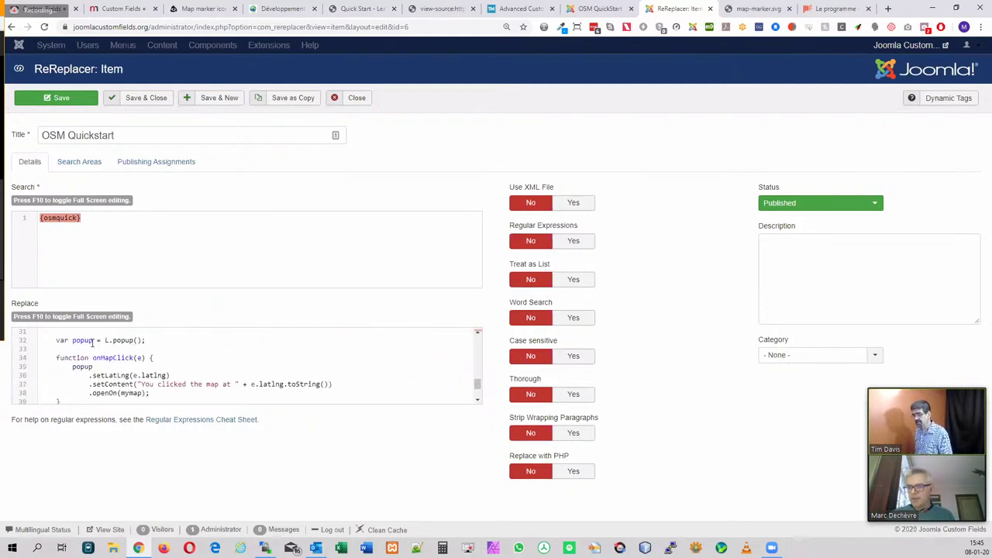
scroll(111, 334, "up", 10)
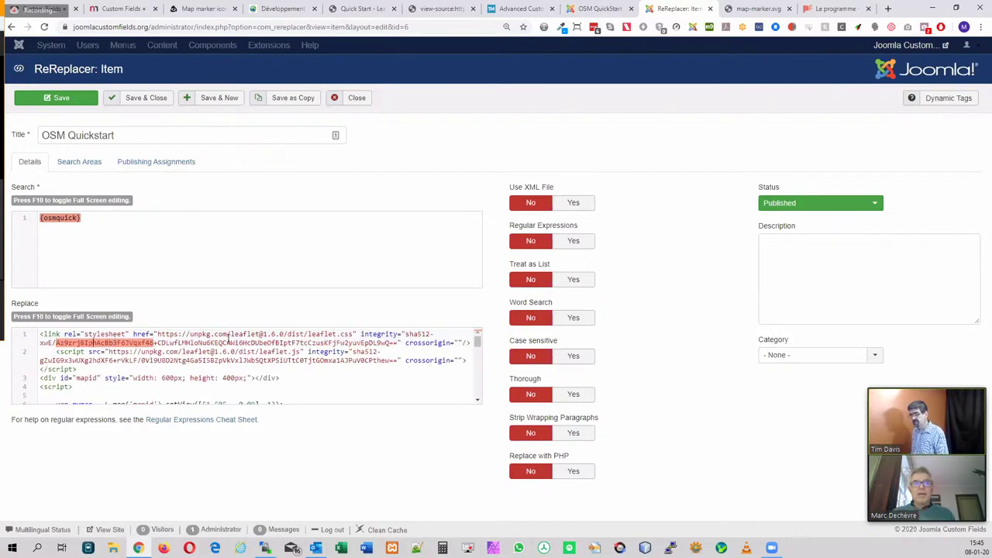
double_click(203, 352)
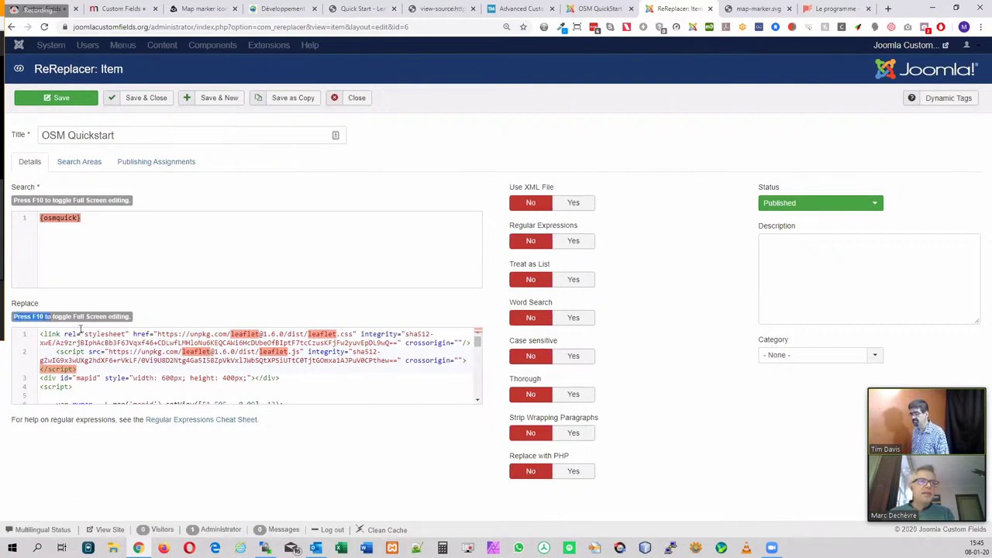
double_click(111, 353)
key("F10")
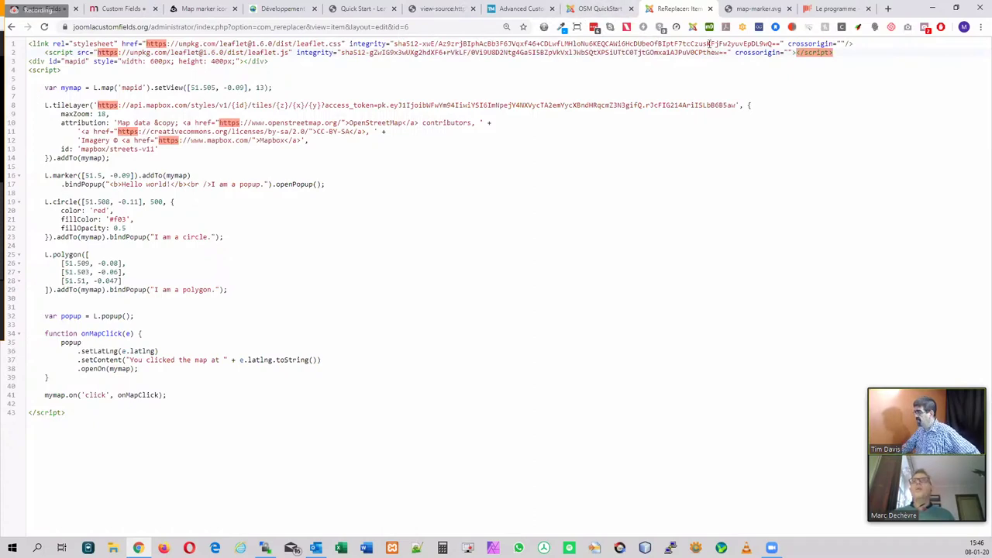
Compare the open pages and maps, ending on the Leaflet example's HTML source
left_click(753, 8)
left_click(683, 8)
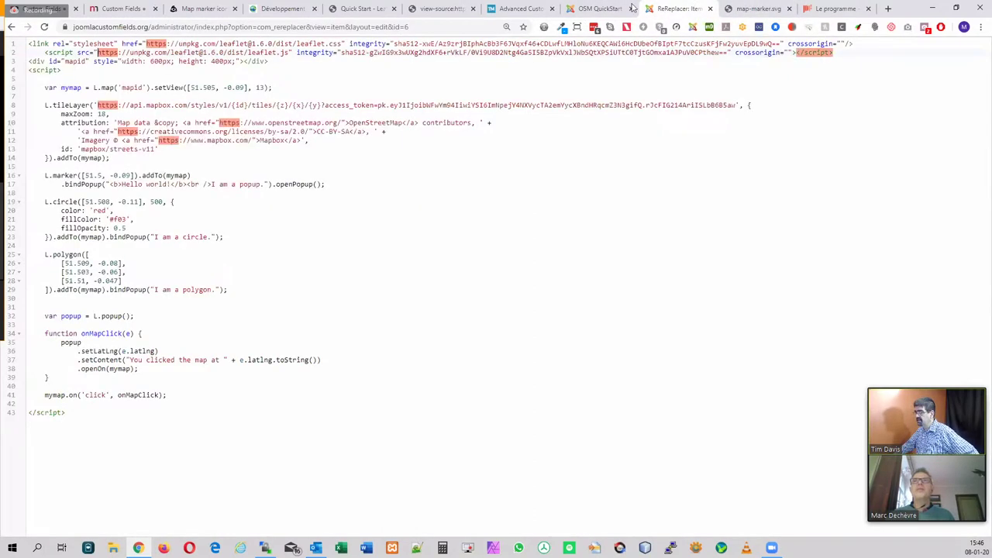
left_click(603, 7)
left_click(520, 8)
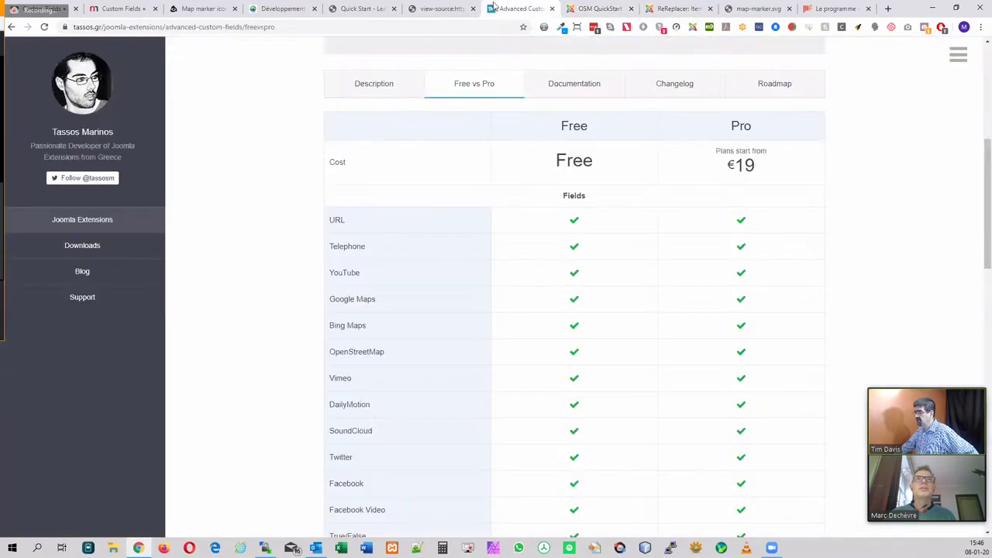
left_click(442, 8)
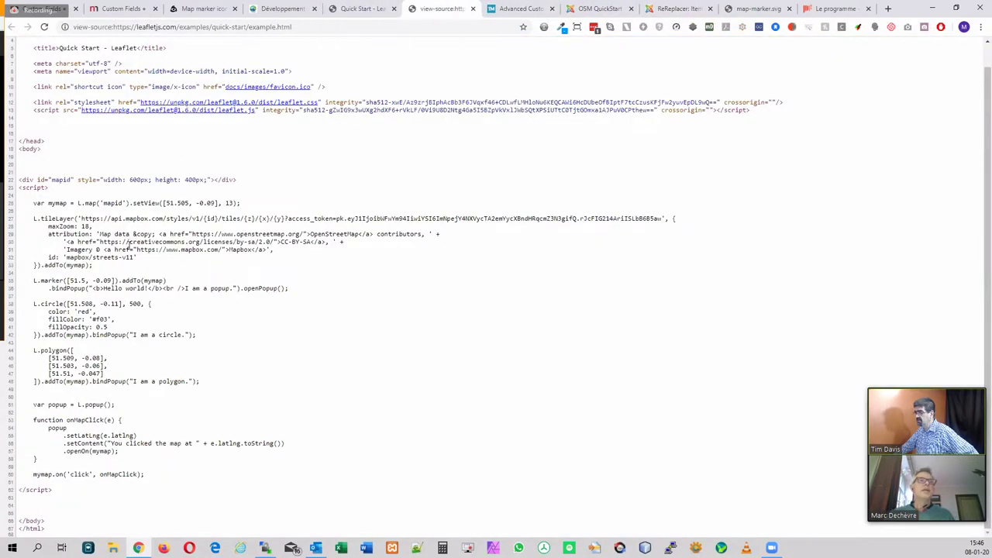
left_click(365, 8)
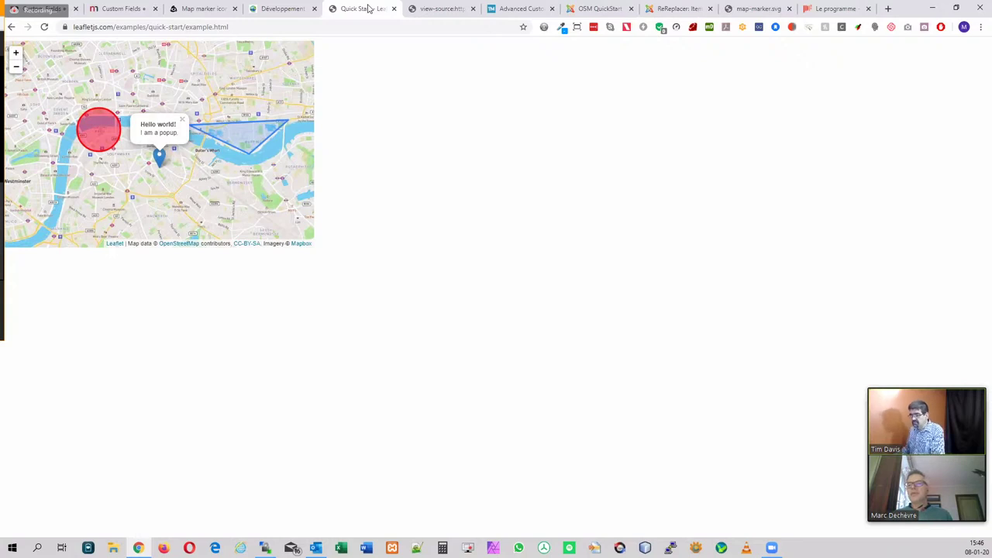
left_click(440, 8)
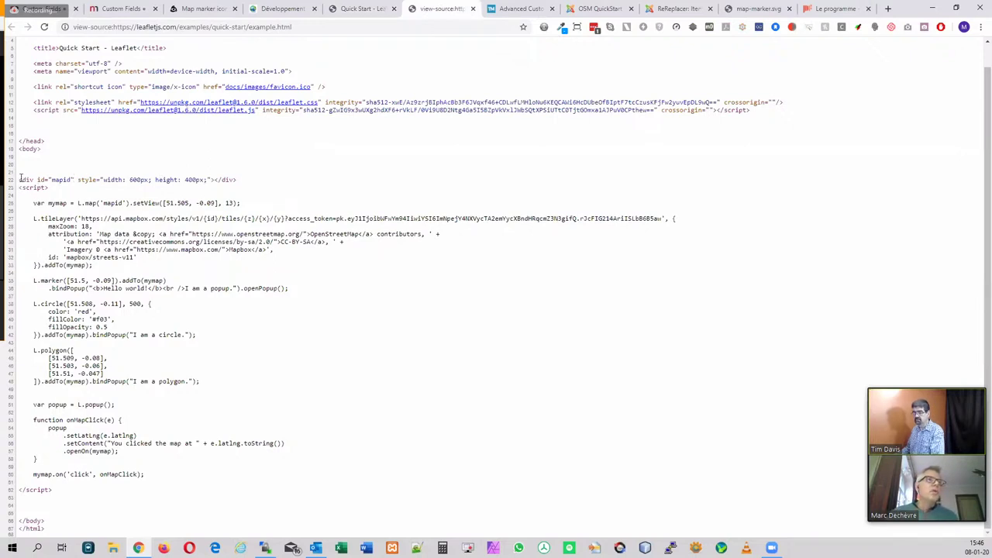
Select the mapid div and script block in the Leaflet source and the matching ReReplacer code
mouse_move(20, 178)
left_mouse_down()
mouse_move(35, 283)
mouse_move(102, 524)
mouse_move(46, 501)
mouse_move(56, 466)
mouse_move(31, 45)
mouse_move(43, 167)
mouse_move(20, 180)
left_mouse_up()
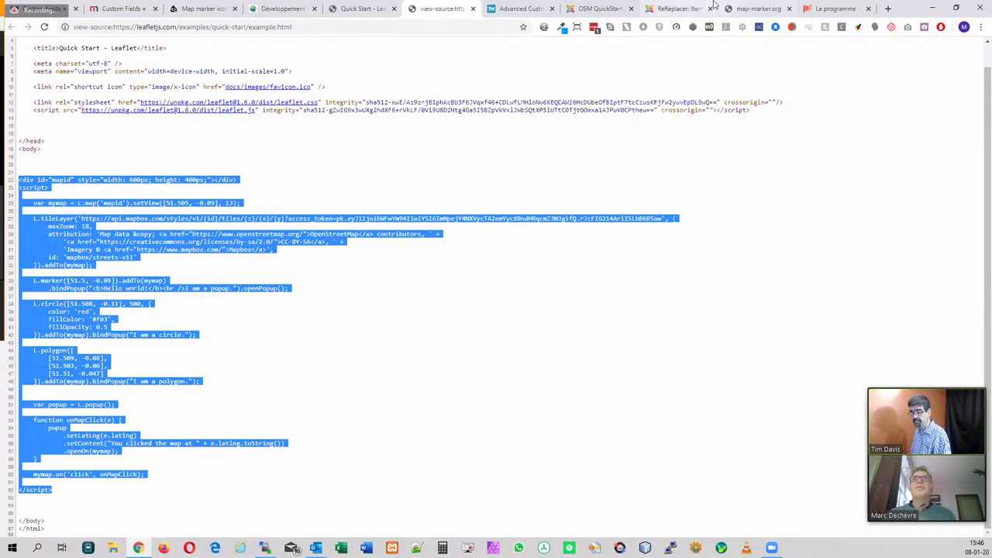
left_click(675, 9)
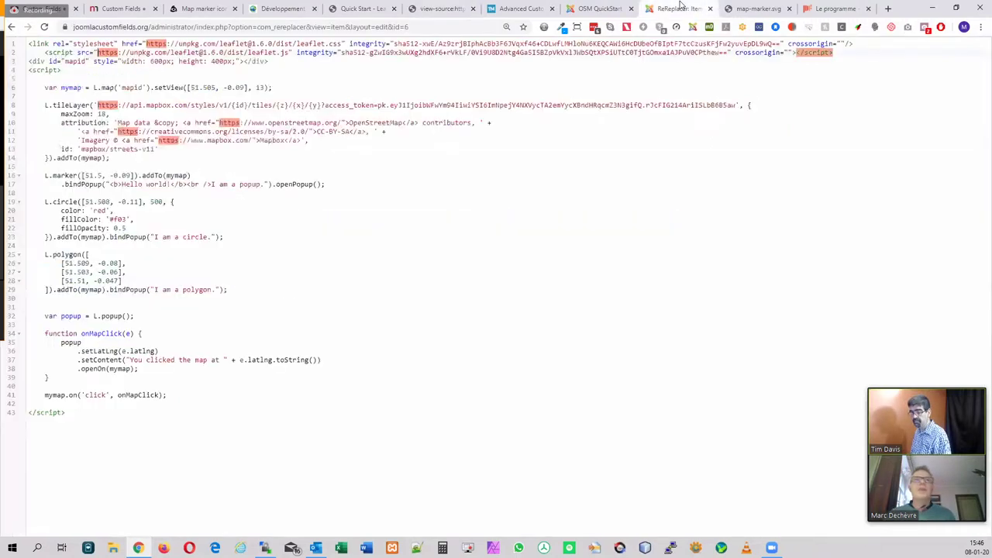
left_click(33, 78)
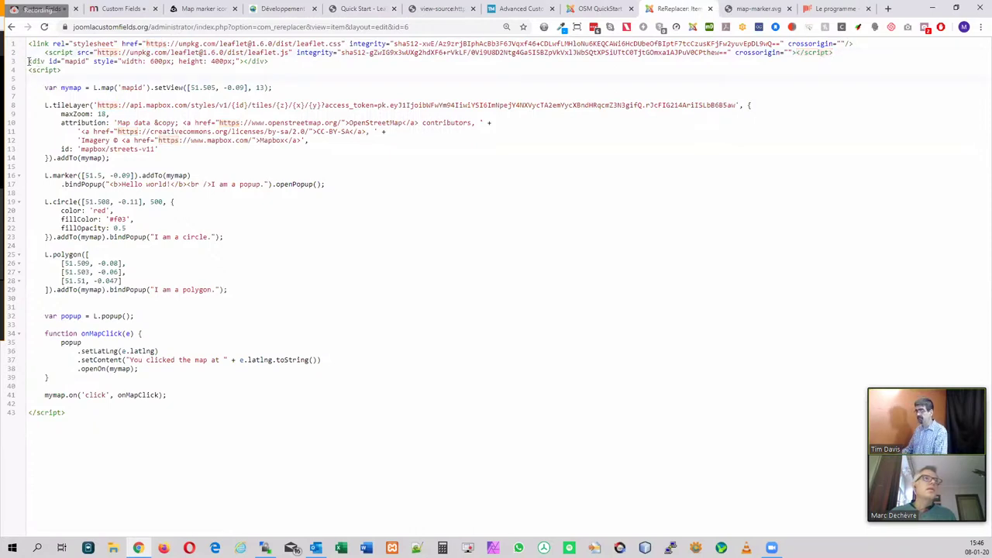
left_click_drag(29, 60, 179, 419)
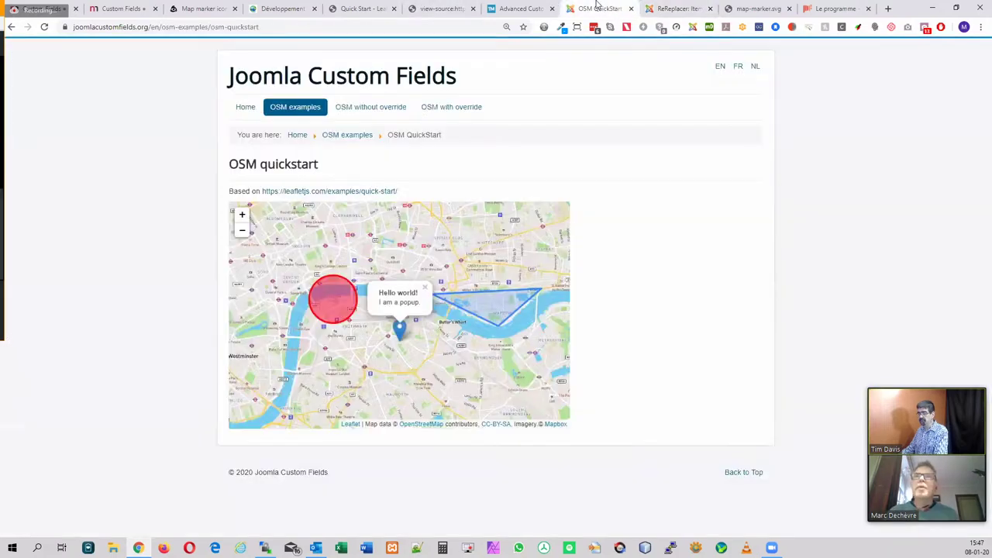
Compare the front-end and original Leaflet maps, then clear the selection in the Leaflet source
left_click(588, 8)
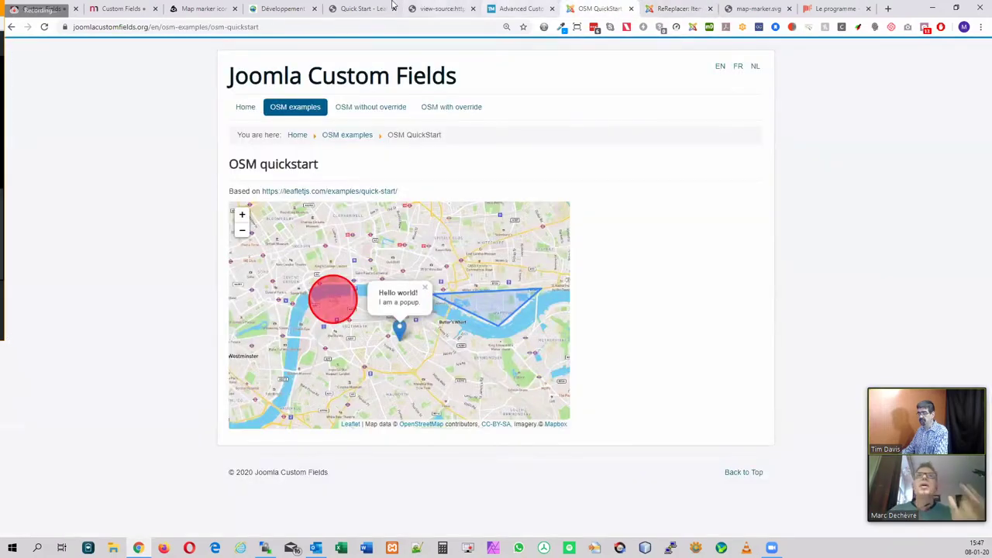
left_click(370, 8)
left_click(436, 8)
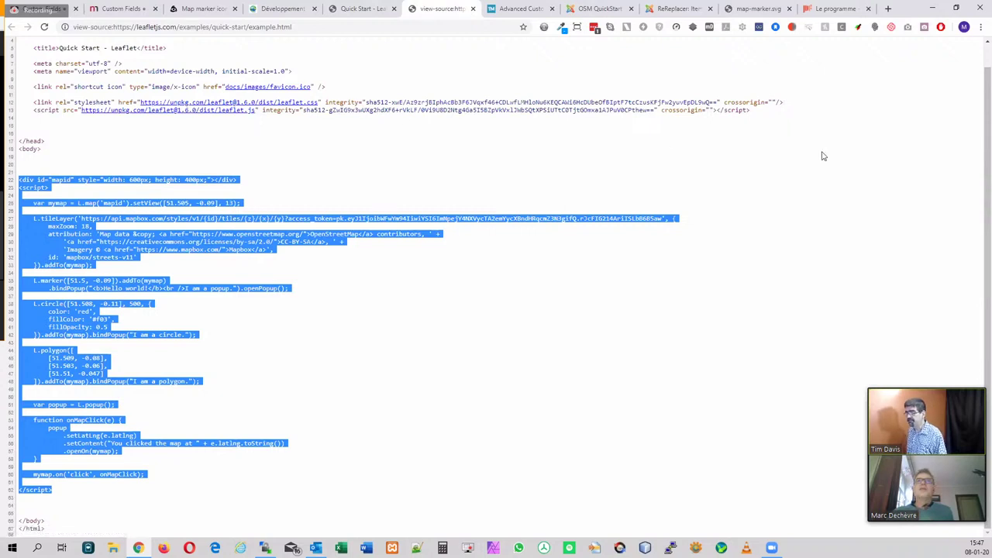
left_click(722, 114)
Select the leaflet.css and leaflet.js include lines, then the matching top lines of the ReReplacer code
left_click_drag(344, 114, 7, 104)
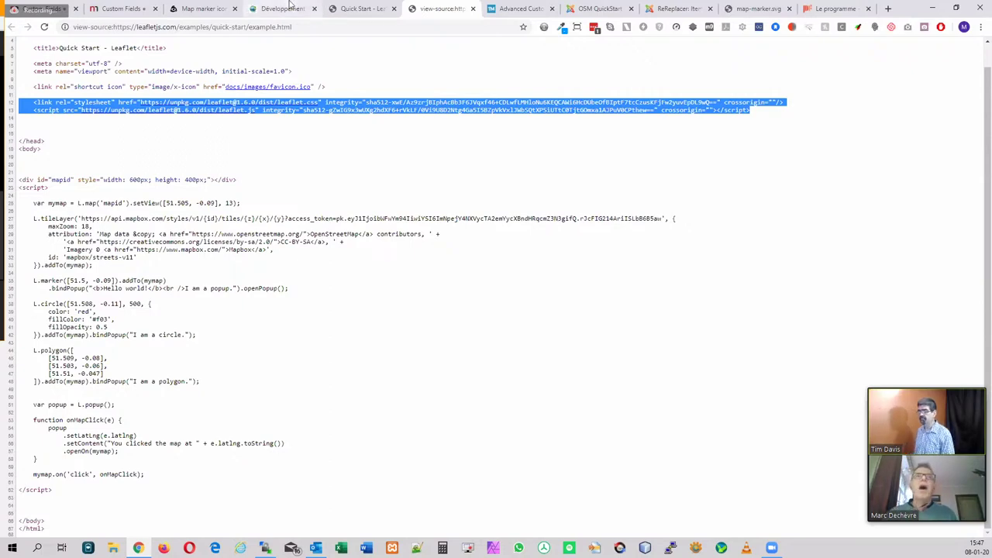
left_click(618, 8)
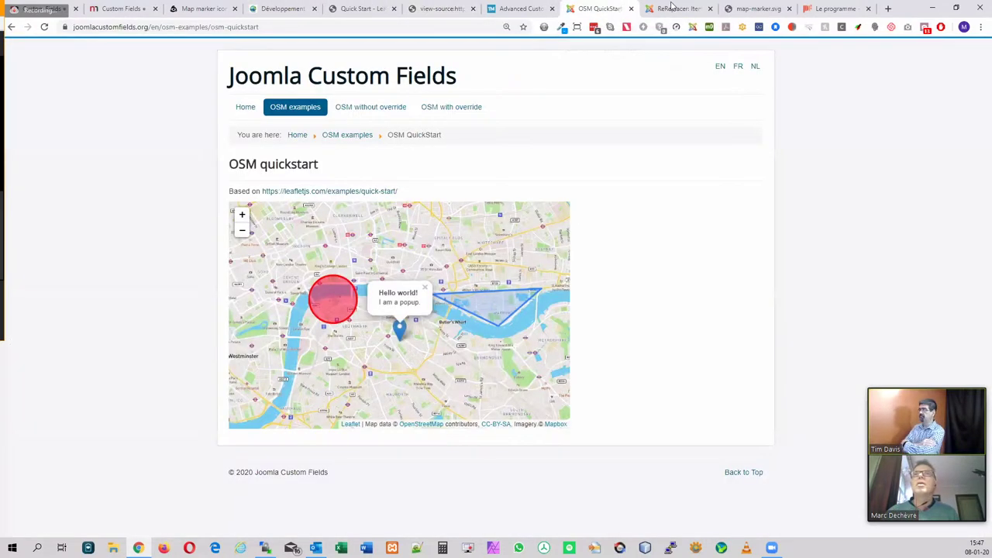
left_click(673, 9)
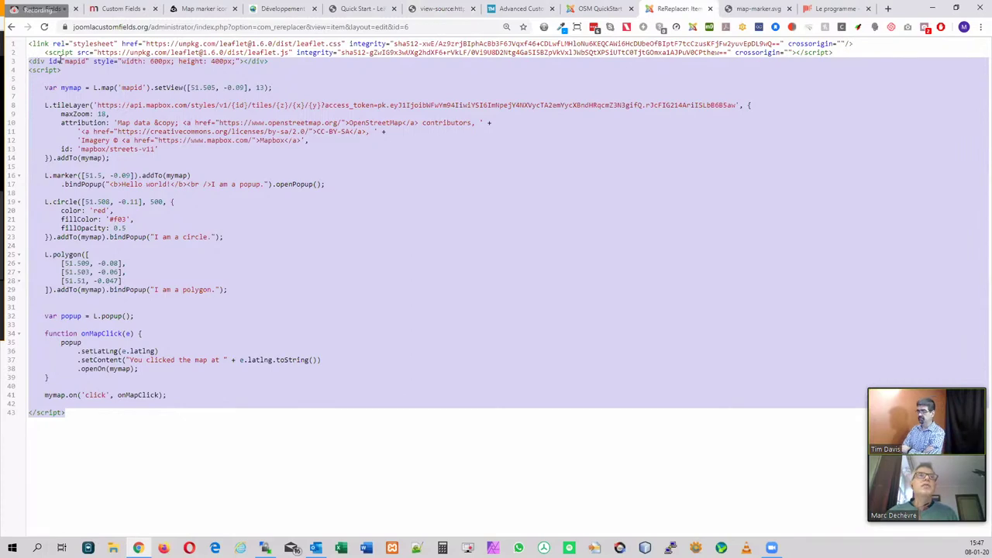
left_click_drag(35, 64, 150, 428)
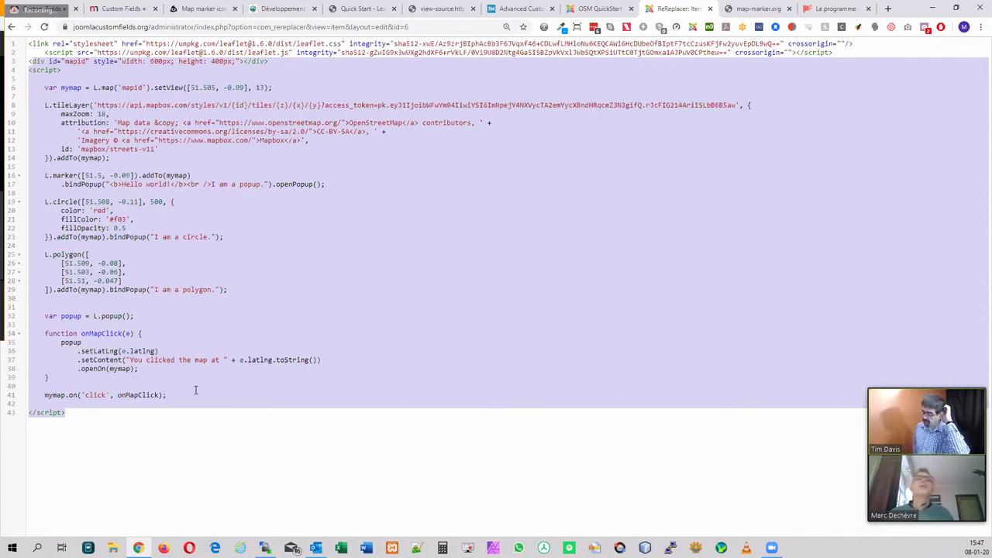
left_click_drag(45, 52, 42, 45)
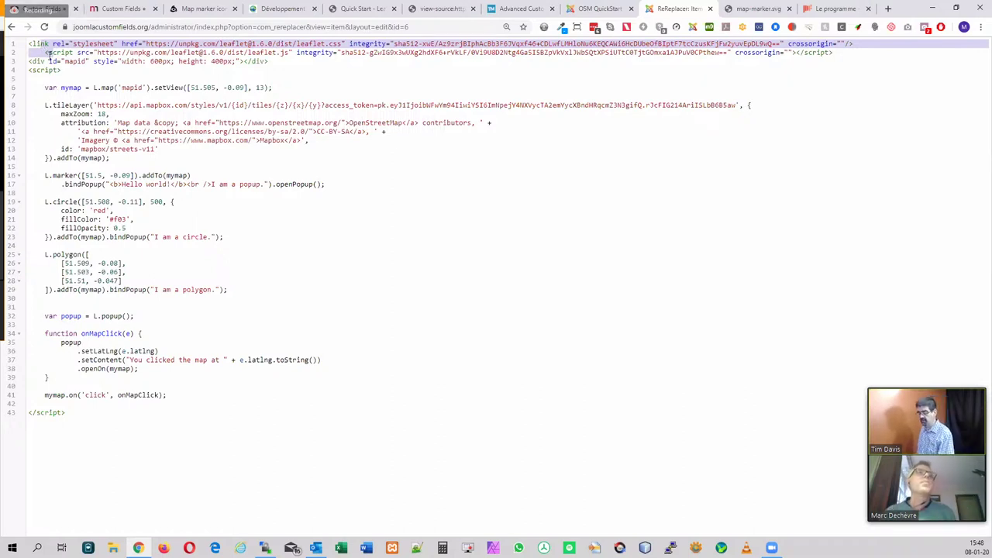
Remove the indentation before line 2's script tag, exit full screen and close the OSM Quickstart item
left_click(47, 52)
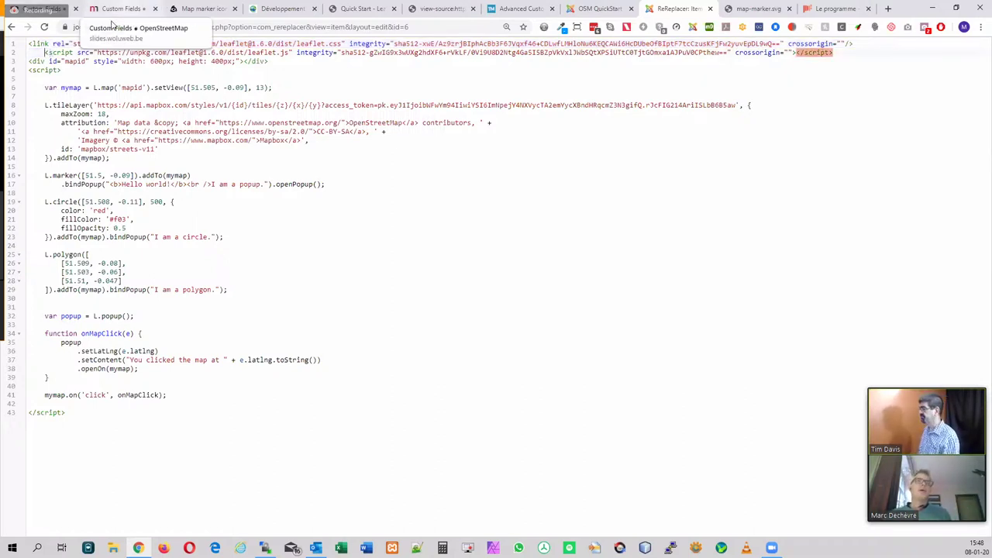
key("BackSpace")
key("BackSpace")
key("BackSpace")
key("BackSpace")
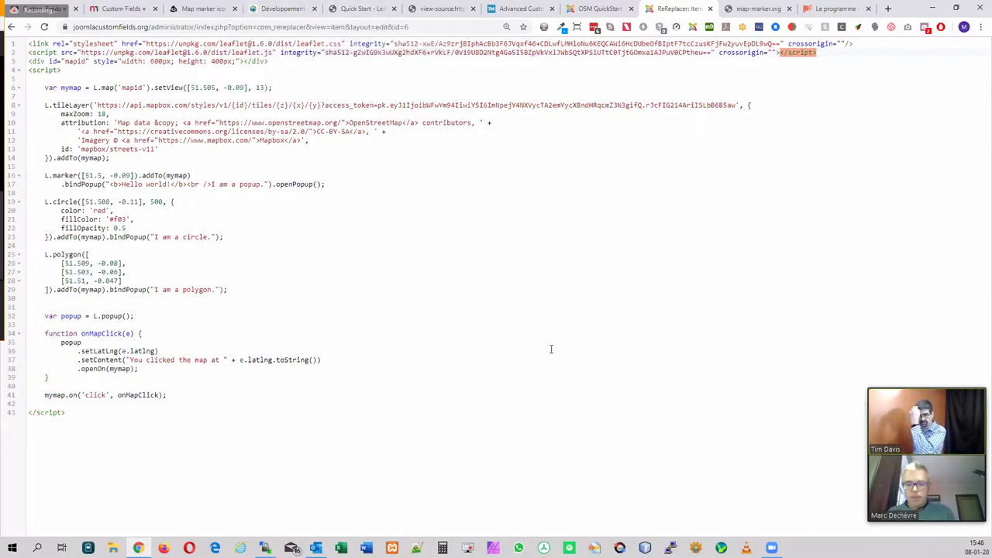
key("F10")
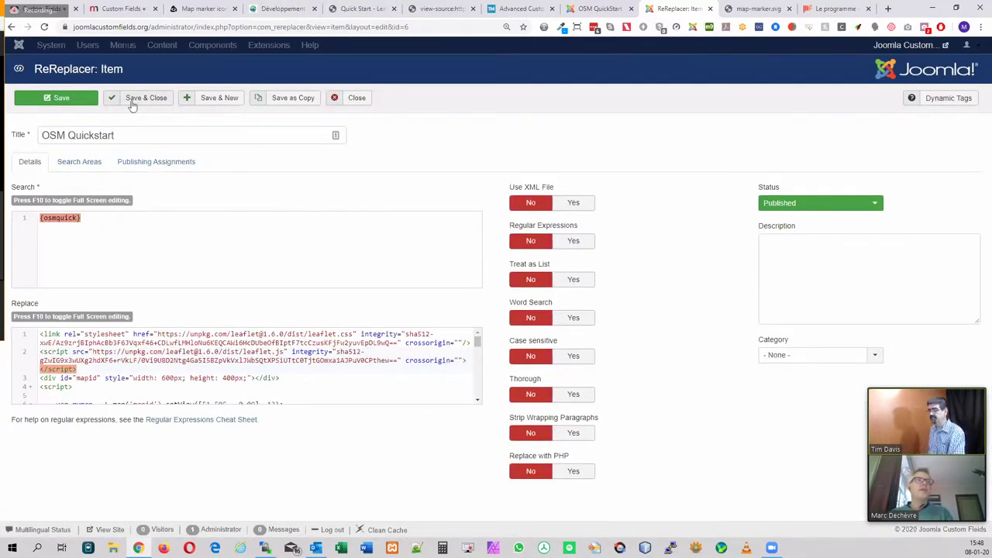
left_click(356, 97)
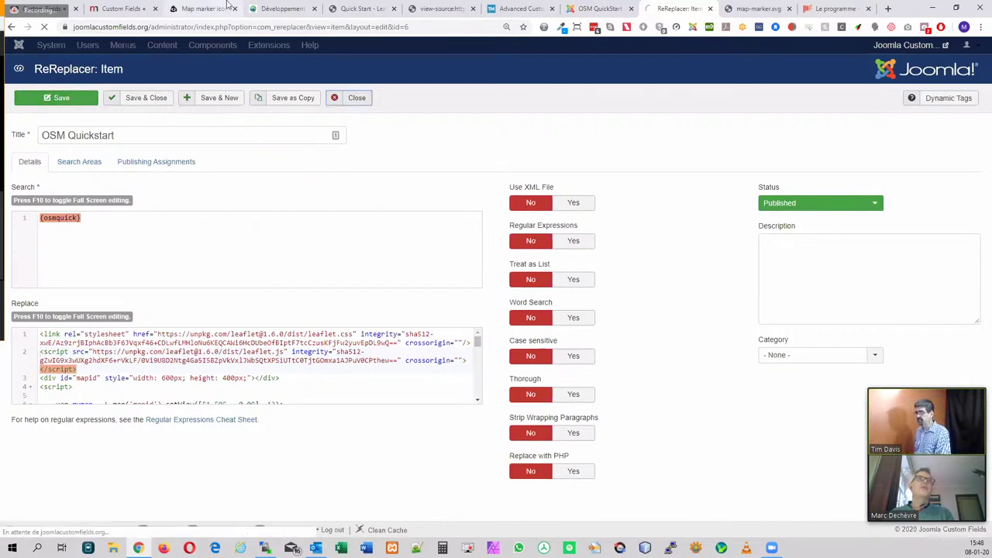
left_click(362, 8)
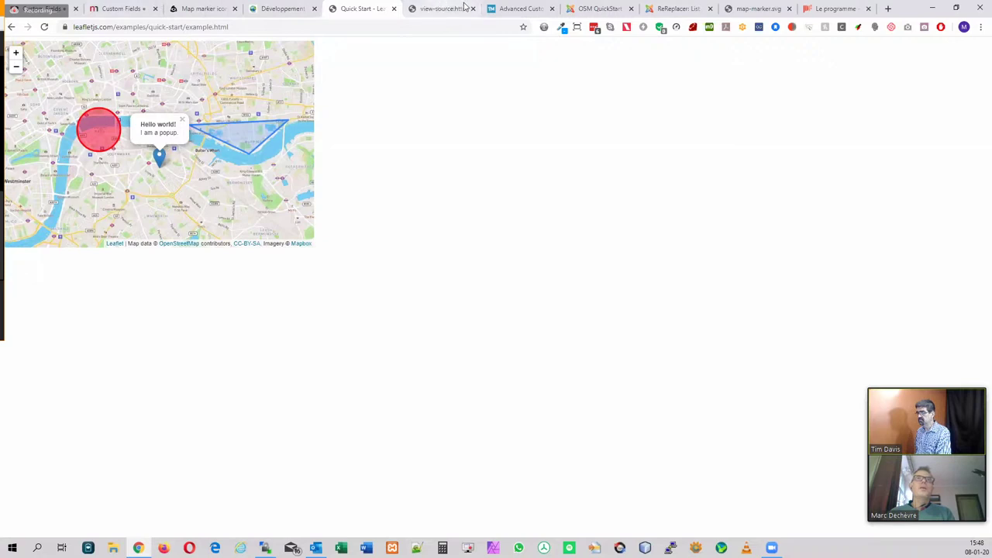
Reload the front-end OSM QuickStart article to check its map, then return to the ReReplacer list
left_click(583, 9)
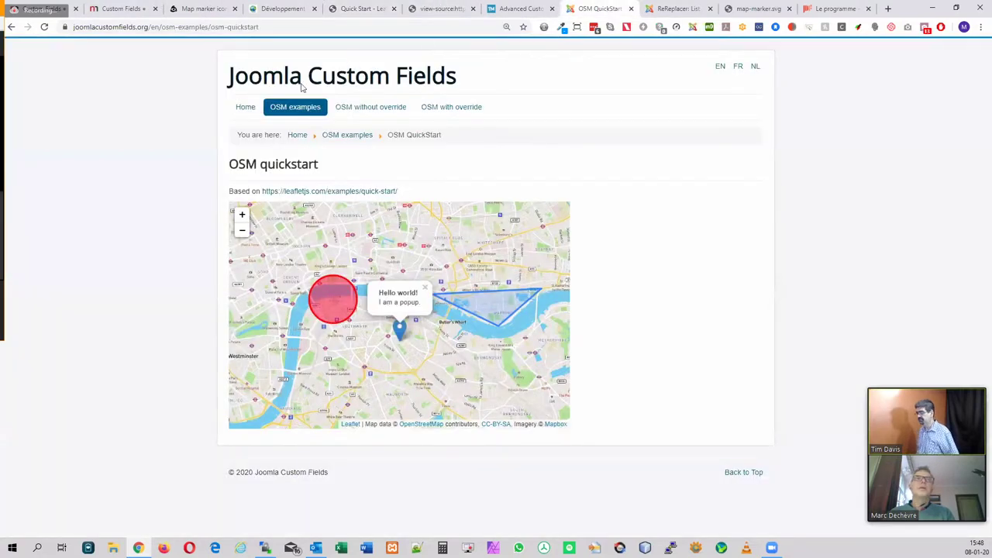
mouse_move(279, 109)
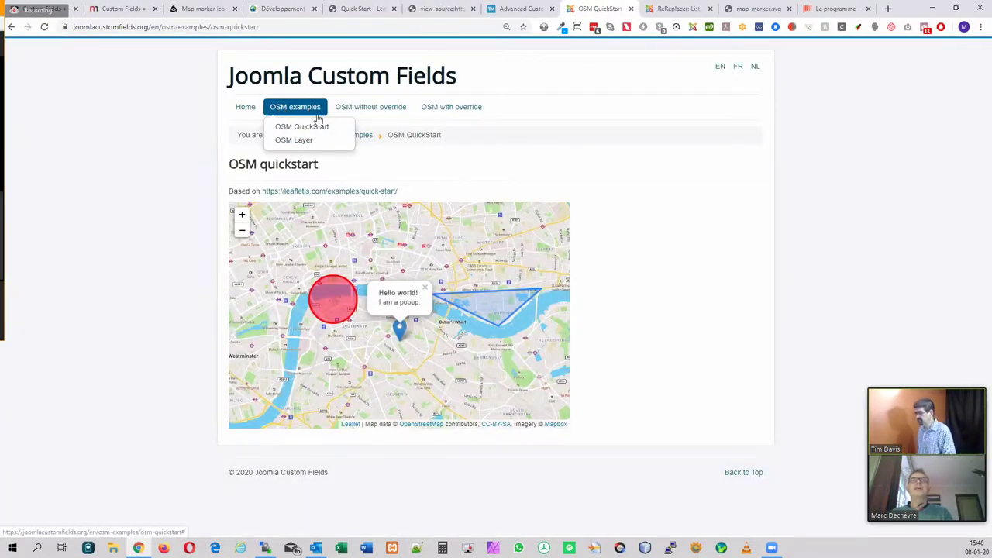
left_click(301, 127)
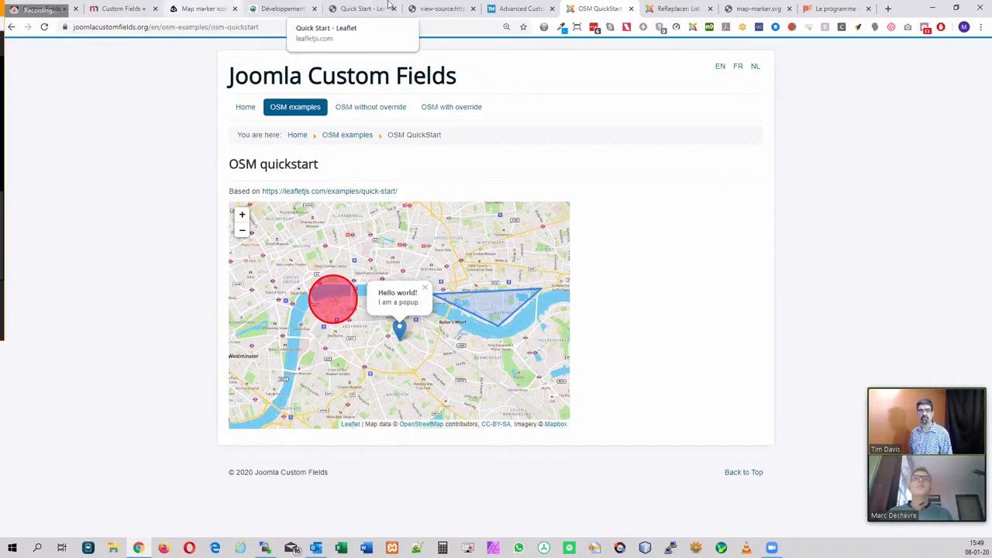
left_click(675, 8)
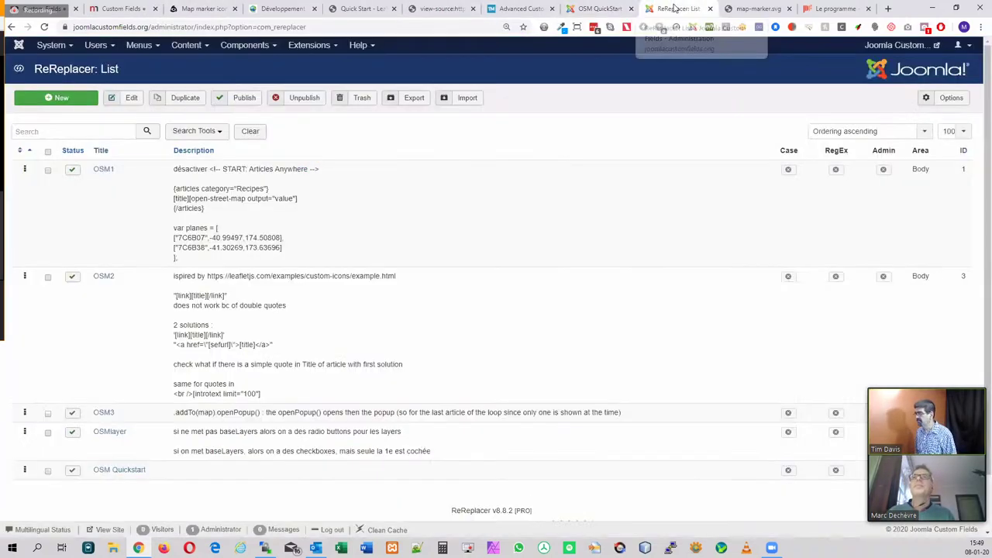
Glance at the front-end OSM quickstart map, then show the 'Articles Anywhere – Syntax' slide
left_click(599, 8)
left_click(119, 7)
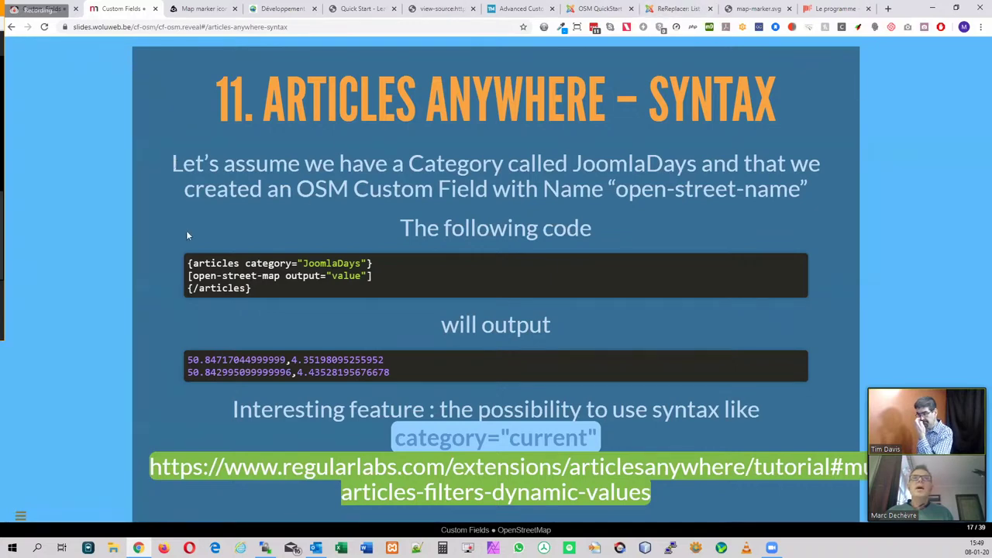
mouse_move(188, 262)
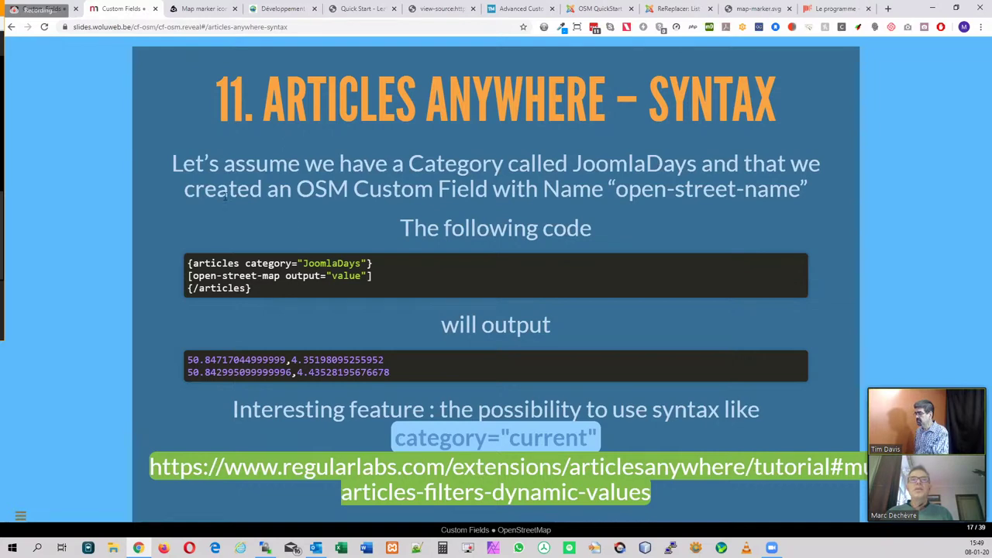
mouse_move(380, 274)
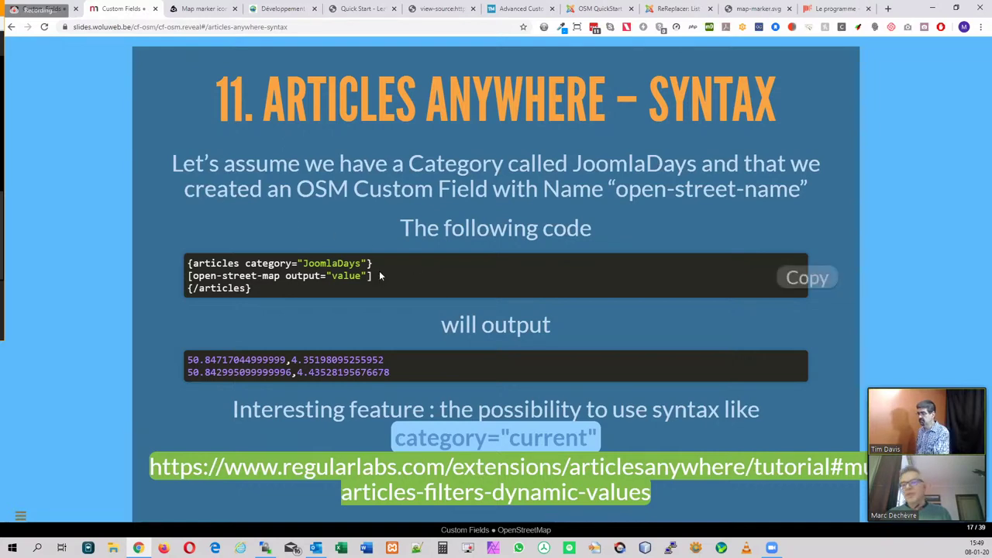
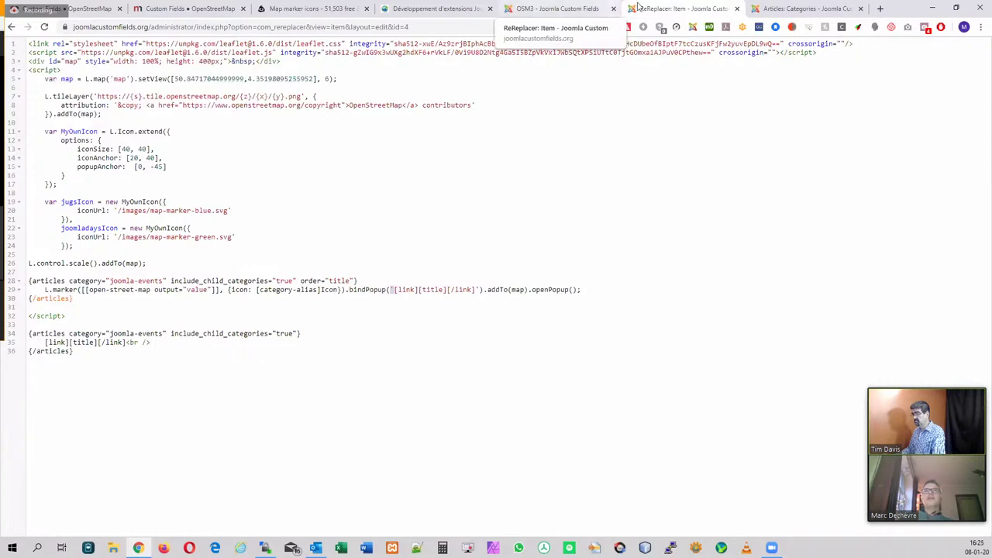
Leave full-screen editing of the OSM3 item's Replace code with F10
key("F10")
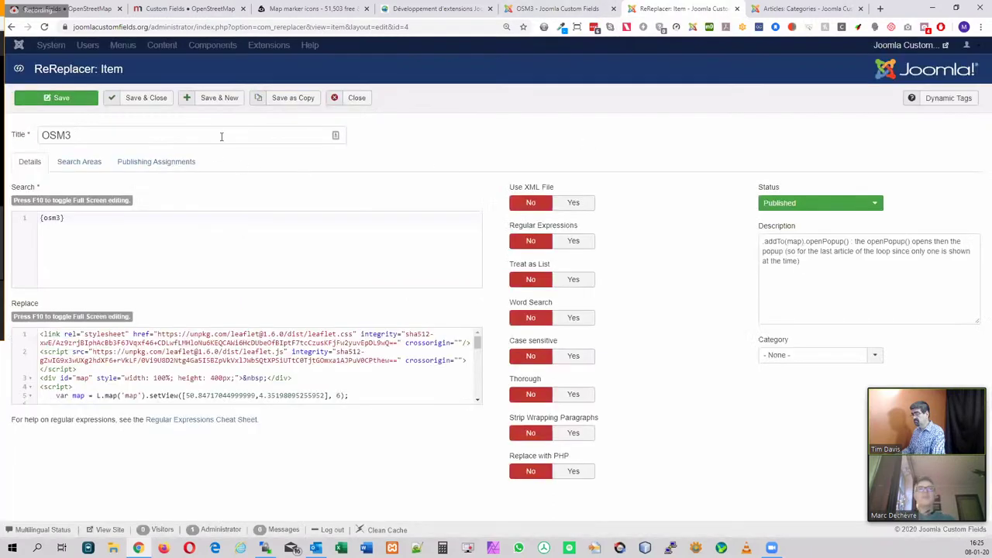
Close OSM3, filter Plugins by 'art', and open System - Regular Labs - Articles Anywhere
left_click(353, 101)
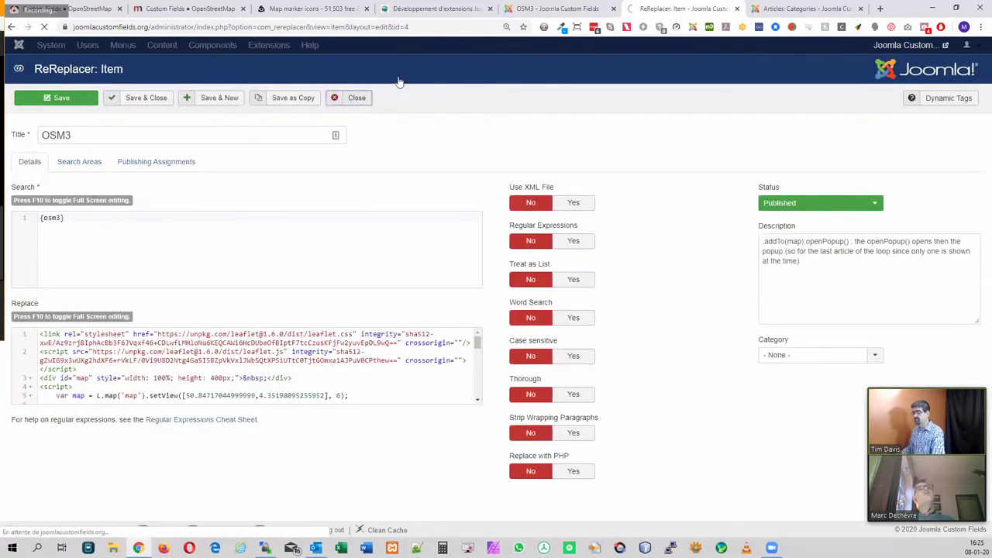
left_click(313, 45)
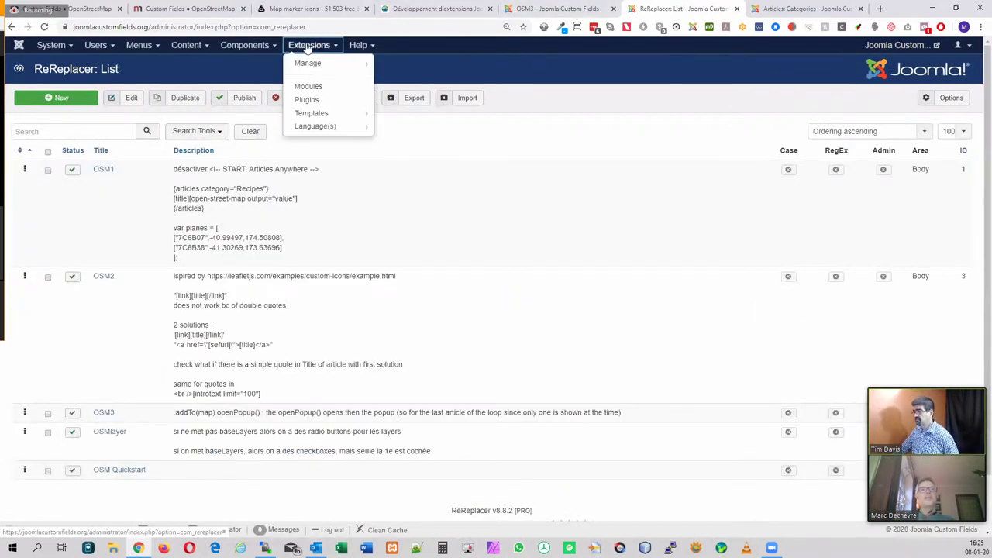
left_click(318, 101)
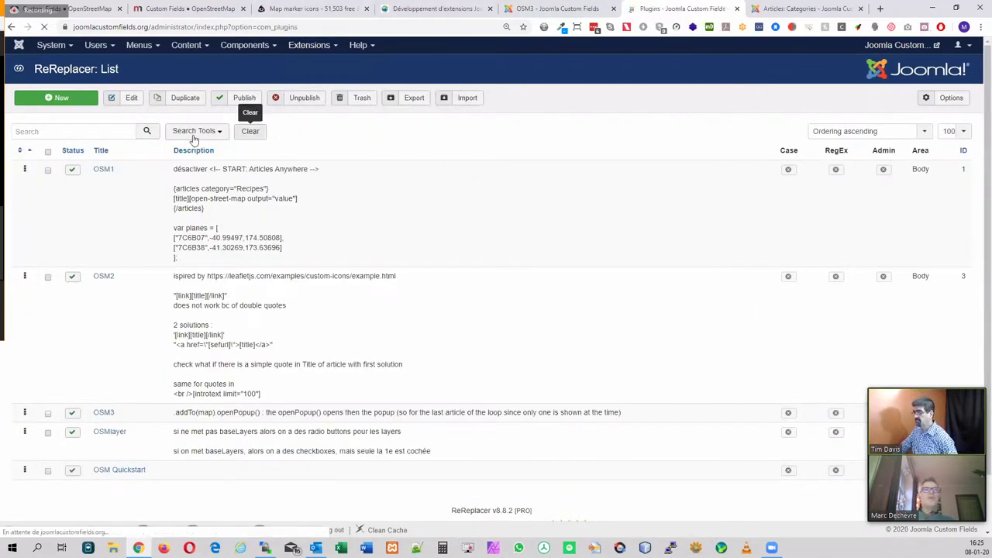
left_click(82, 130)
type("articles")
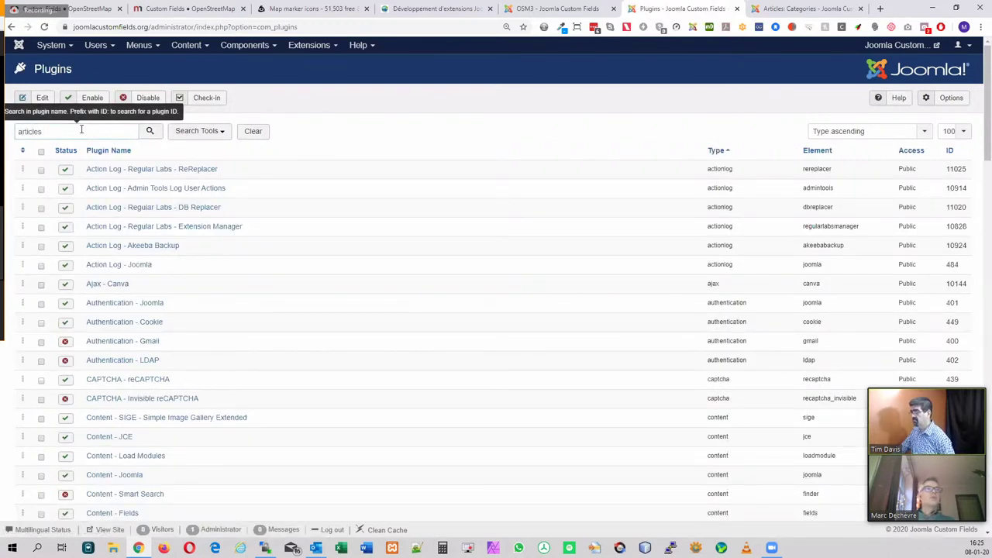
key("Return")
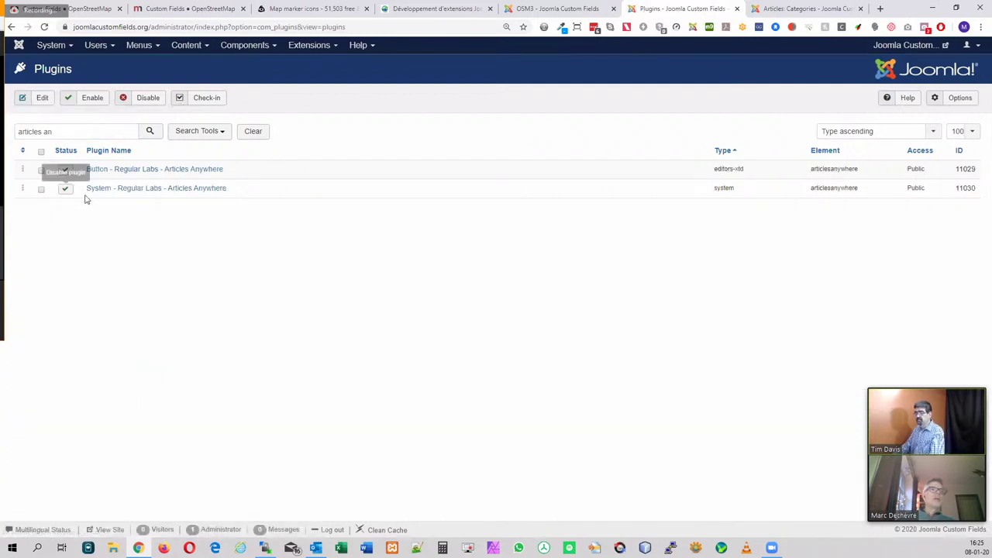
left_click(139, 191)
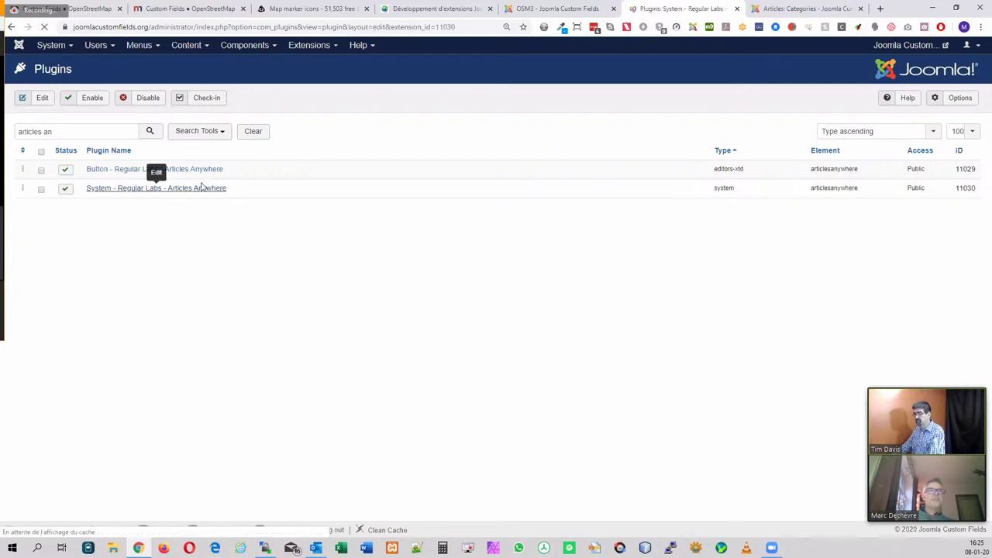
Review the Articles Anywhere tabs, toggle Place HTML comments Yes then No, and close unsaved
left_click(354, 134)
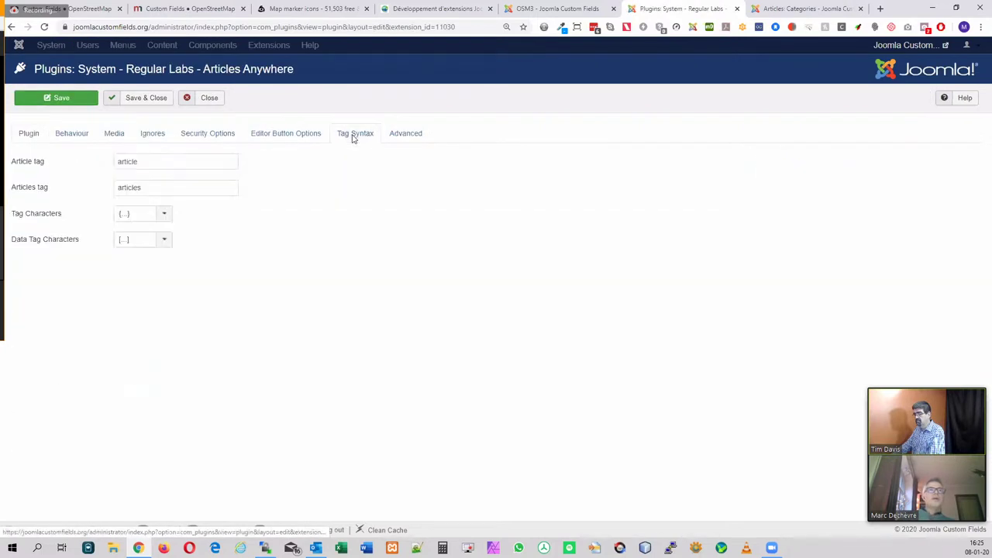
left_click(307, 133)
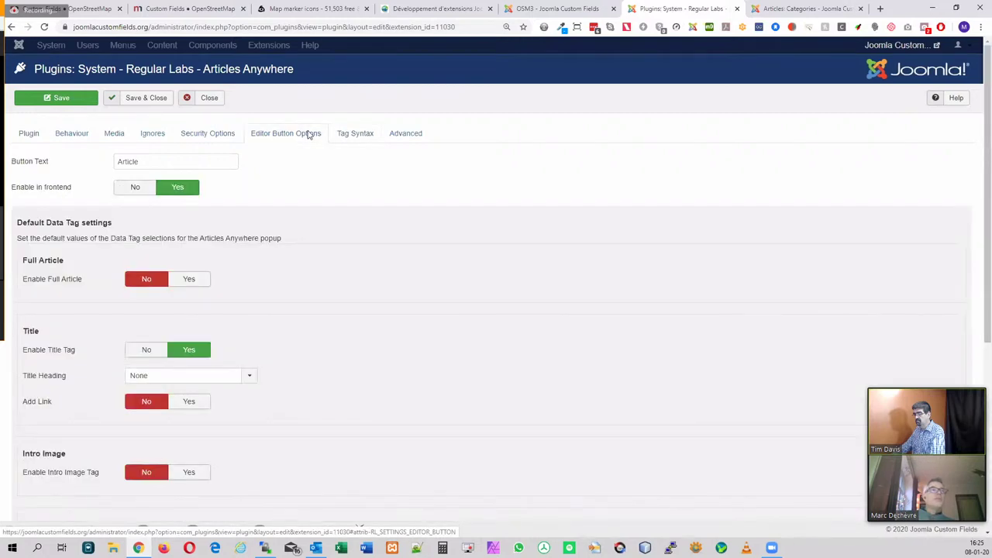
left_click(394, 135)
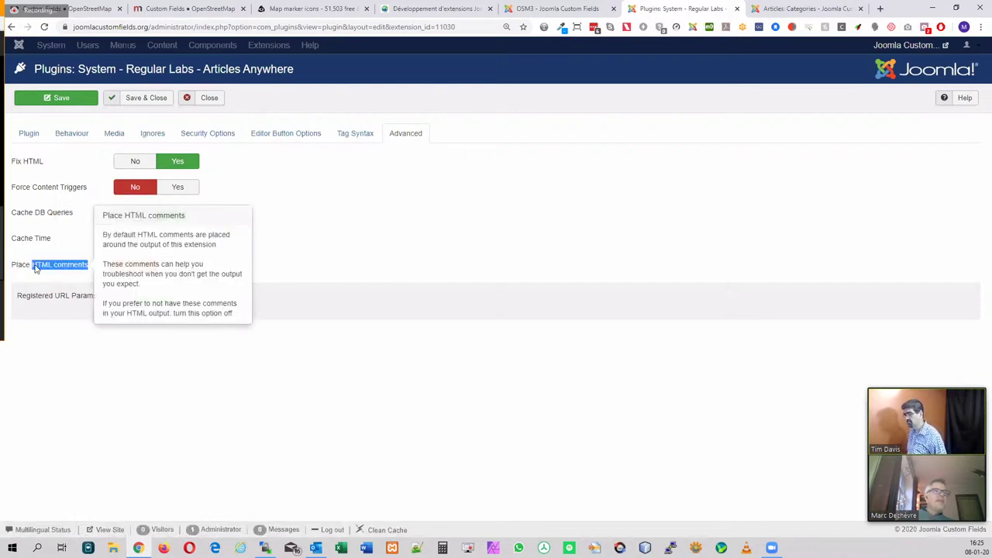
left_click_drag(89, 265, 26, 270)
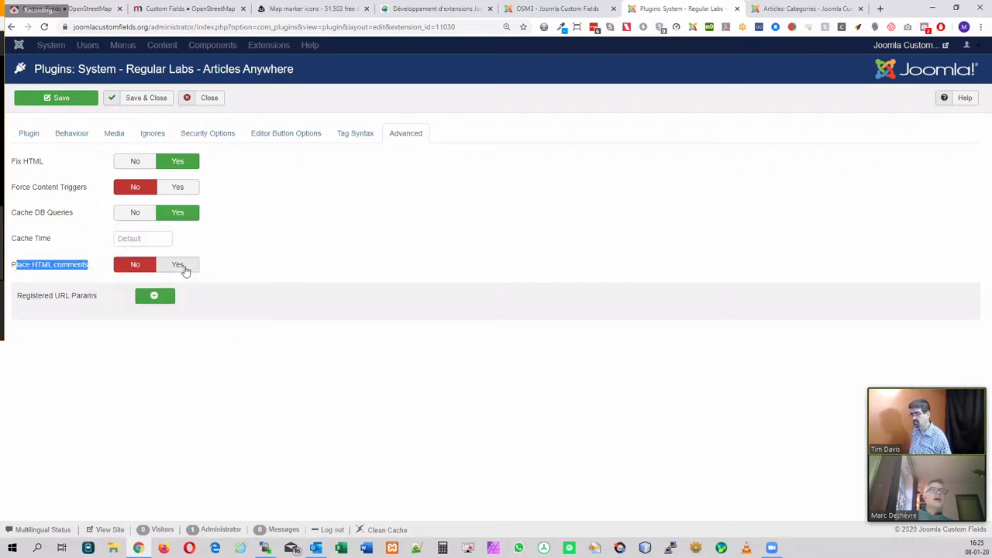
left_click(186, 270)
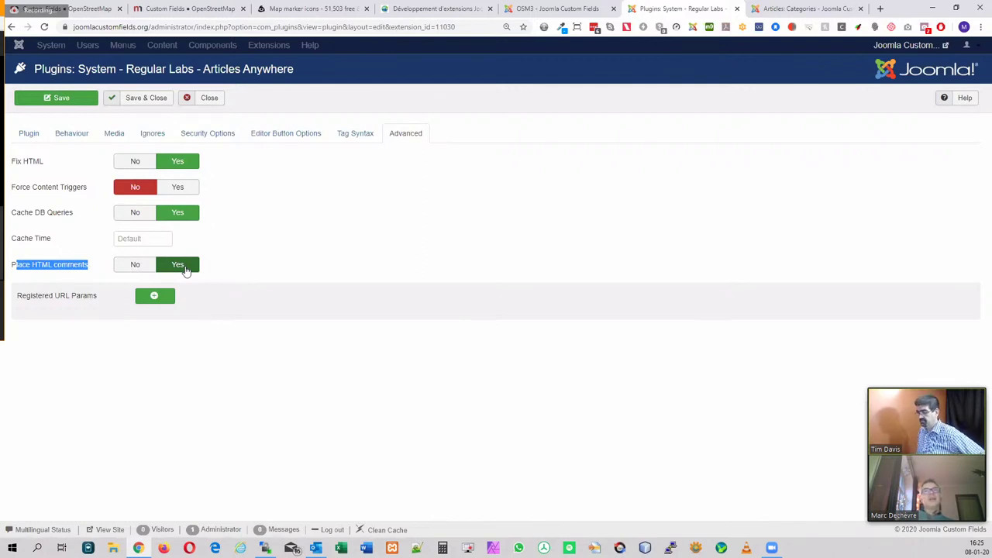
left_click(136, 266)
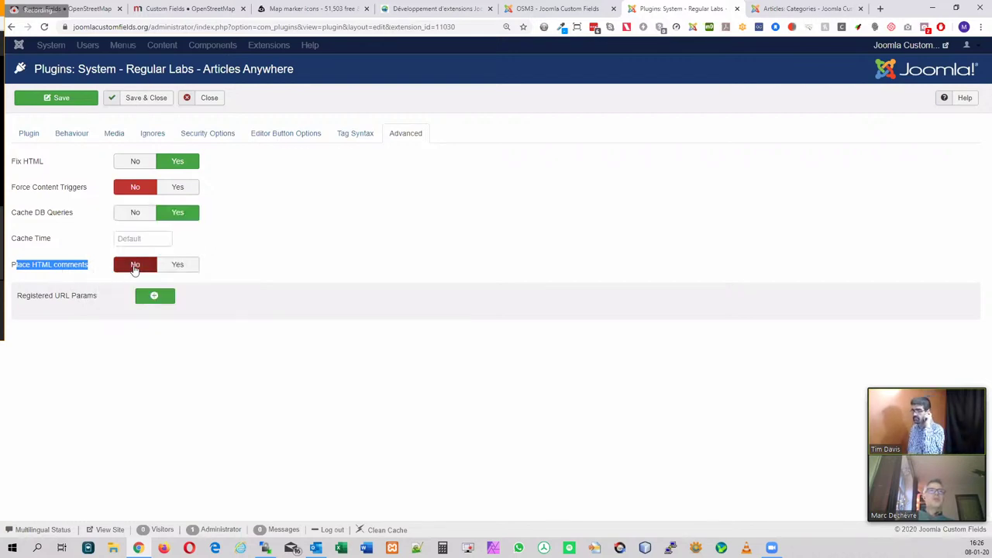
left_click(209, 99)
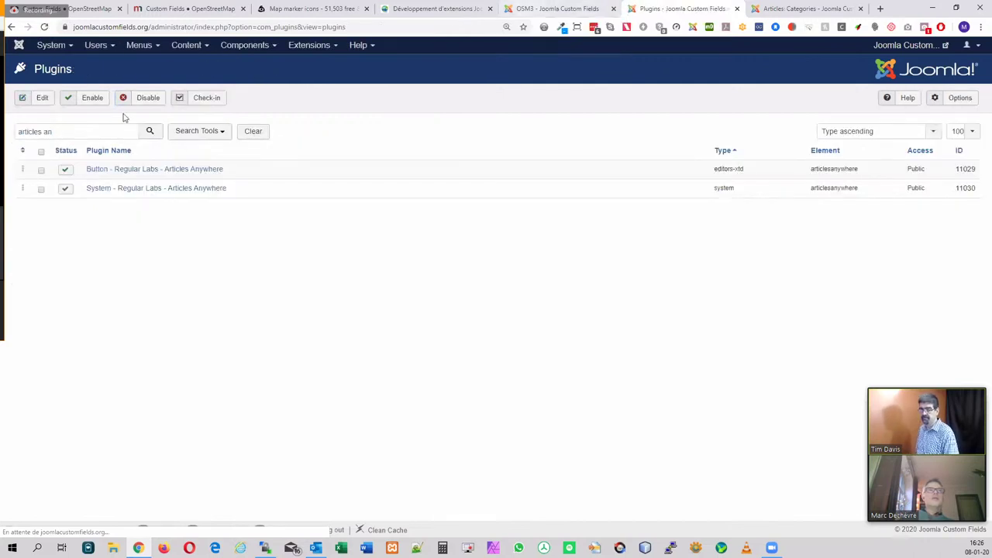
Open the Regular Labs - ReReplacer component's item list
left_click(248, 46)
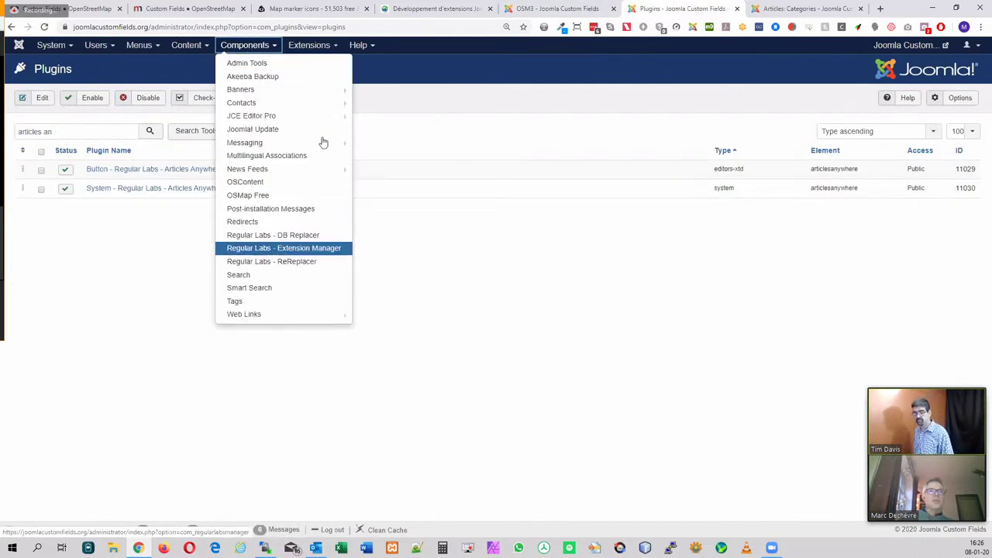
left_click(358, 45)
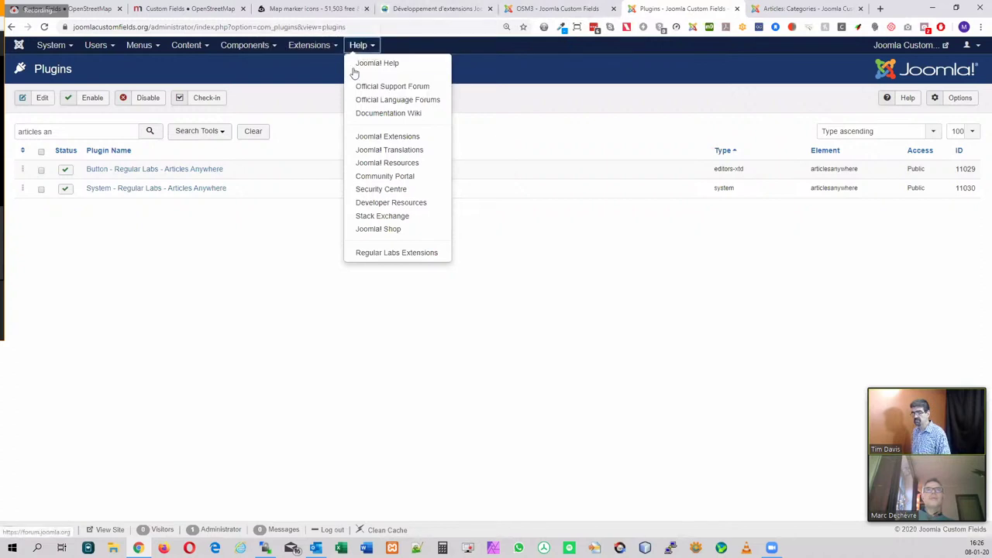
left_click(311, 45)
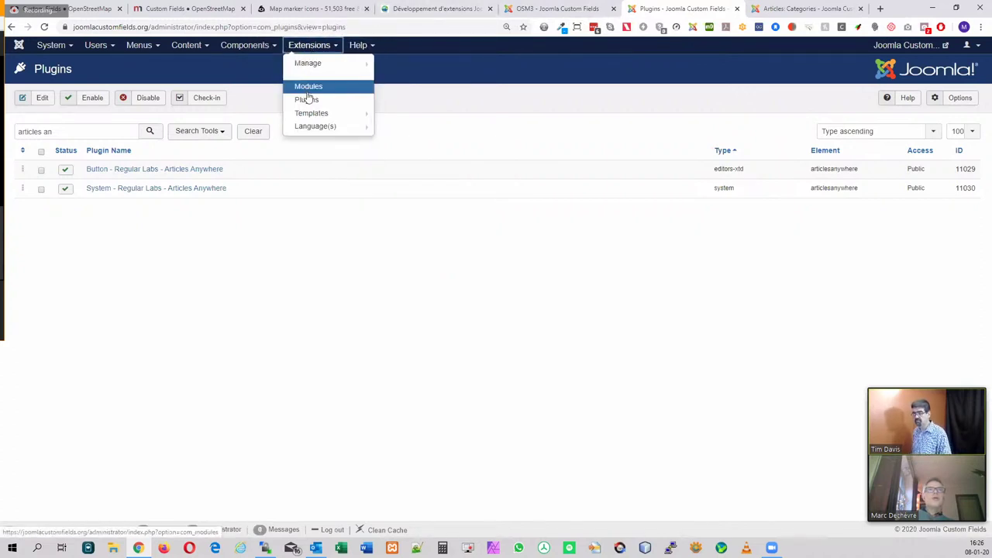
left_click(256, 45)
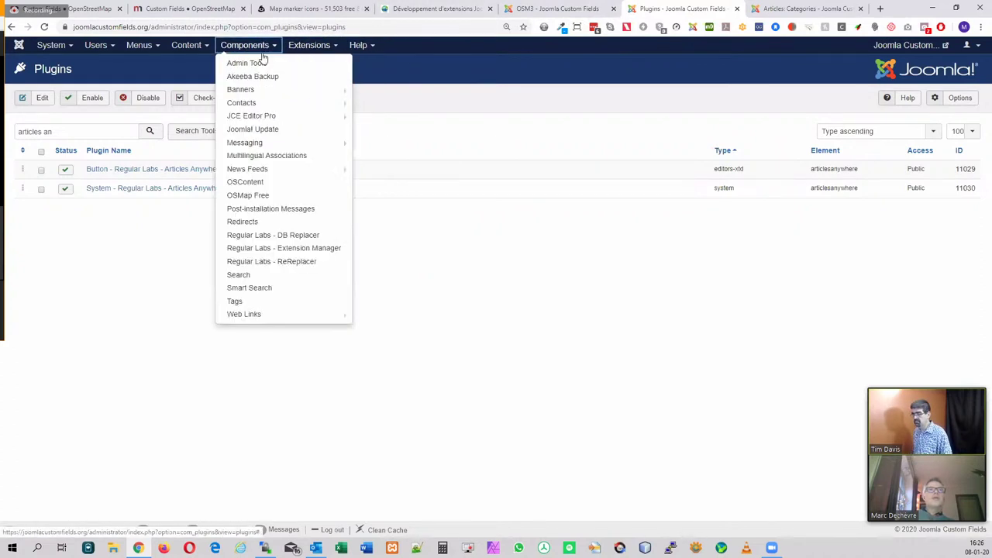
left_click(299, 262)
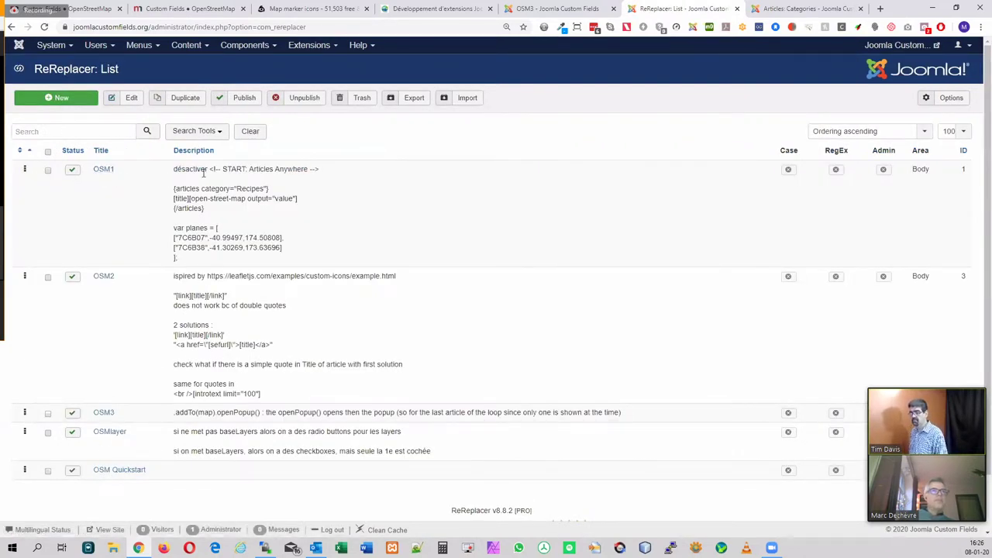
Copy OSM1's '<!-- START: Articles Anywhere -->' comment into a new Notepad++ note
left_click_drag(210, 169, 325, 177)
key("ctrl+c")
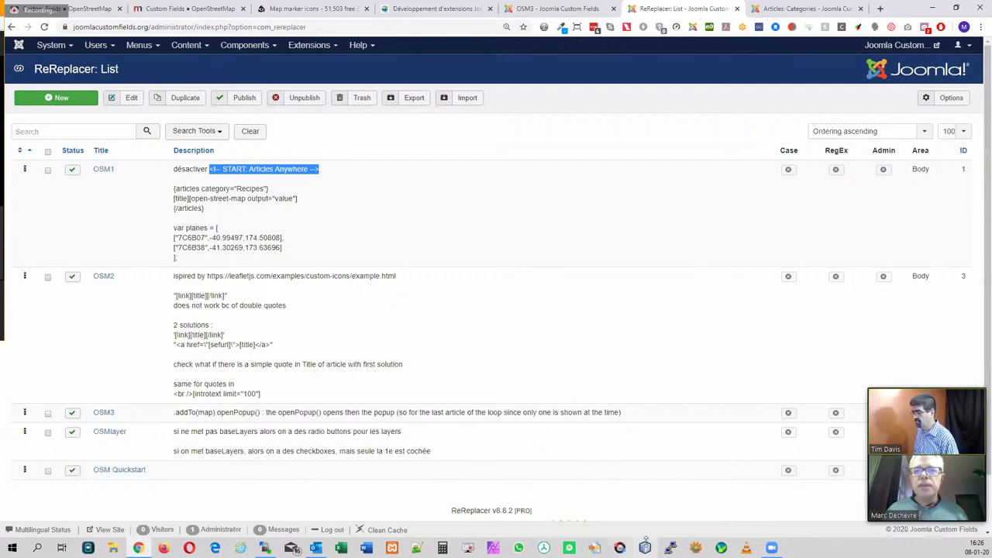
left_click(419, 547)
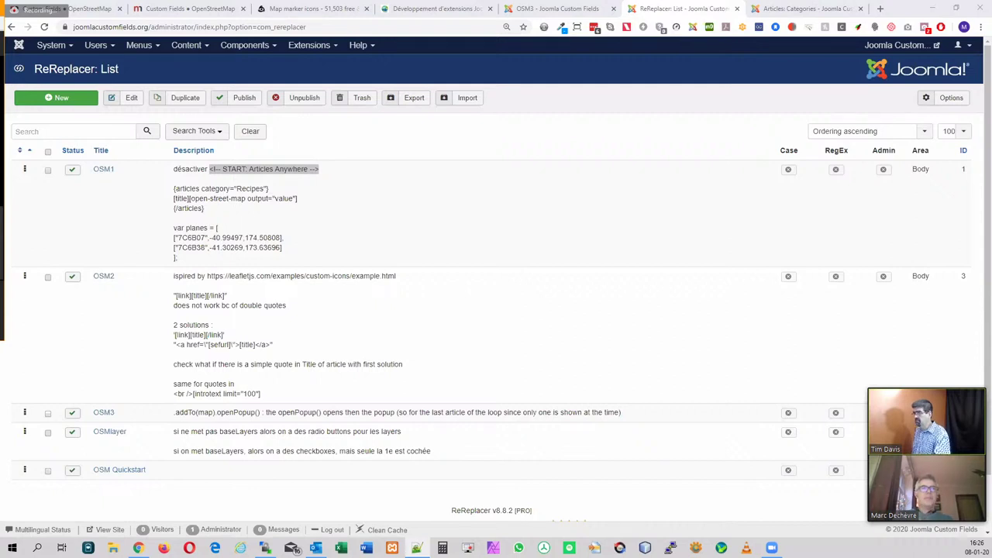
key("ctrl+v")
scroll(325, 215, "up", 4)
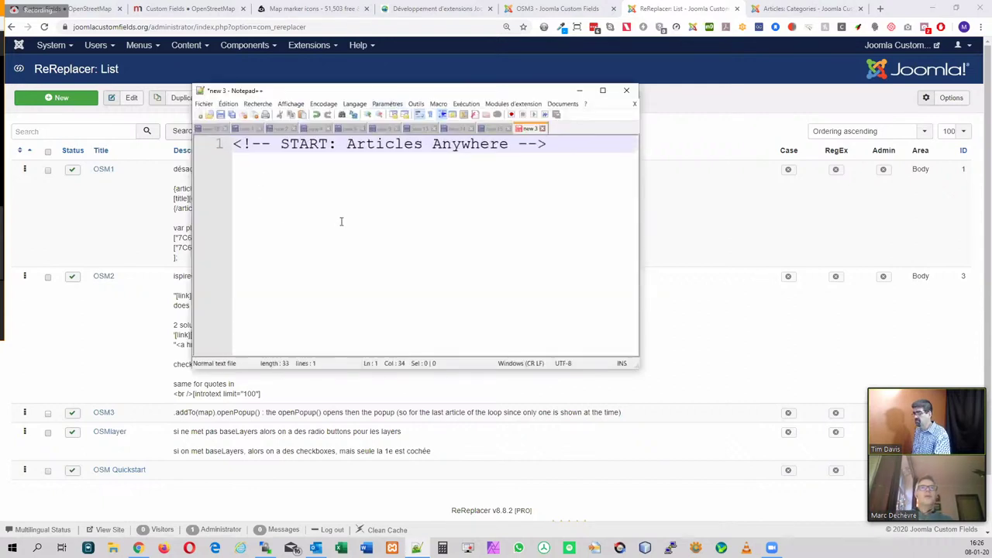
Paste a second copy of the comment on line 3 and change START to END
left_click_drag(554, 144, 101, 144)
key("ctrl+c")
left_click(565, 144)
key("Return")
key("Return")
key("ctrl+v")
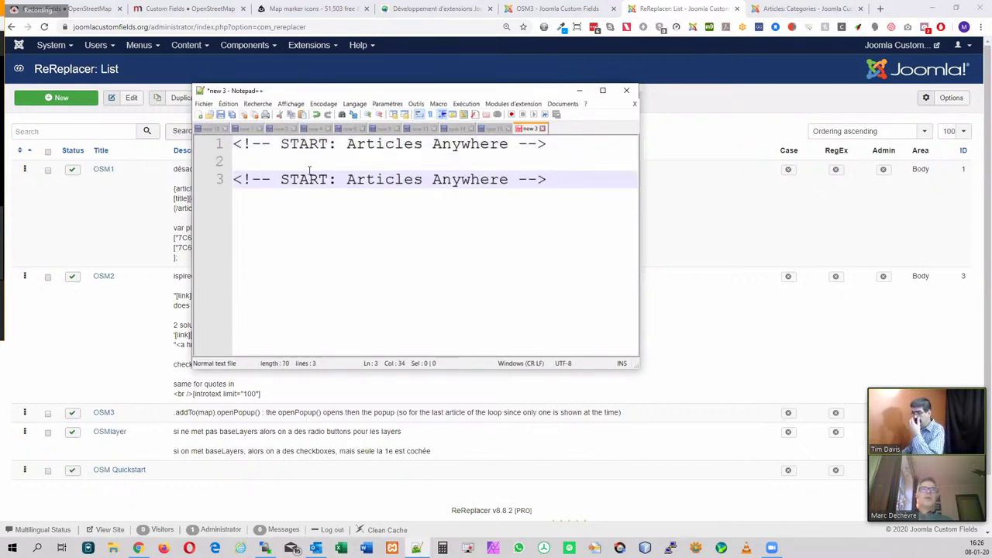
left_click_drag(330, 179, 284, 180)
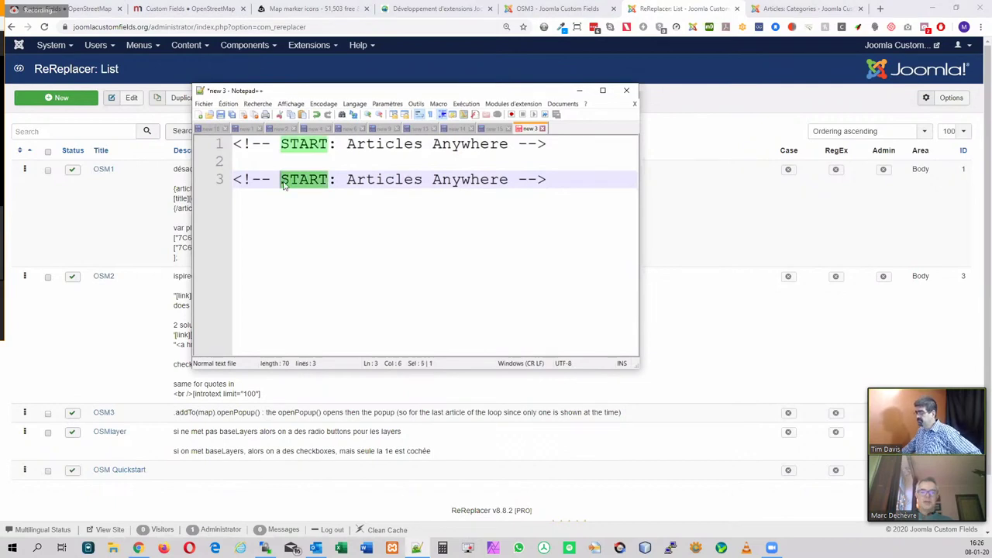
type("END")
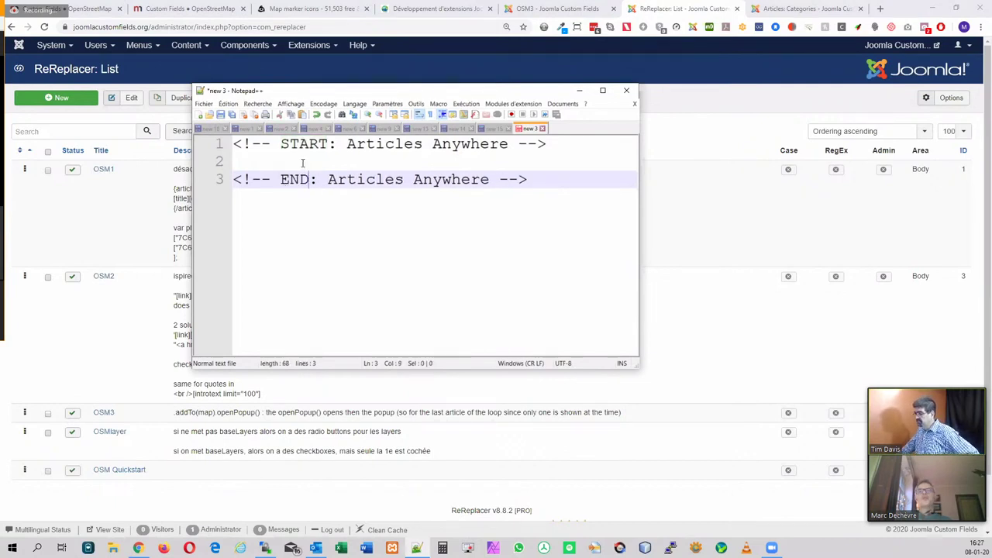
left_click(295, 160)
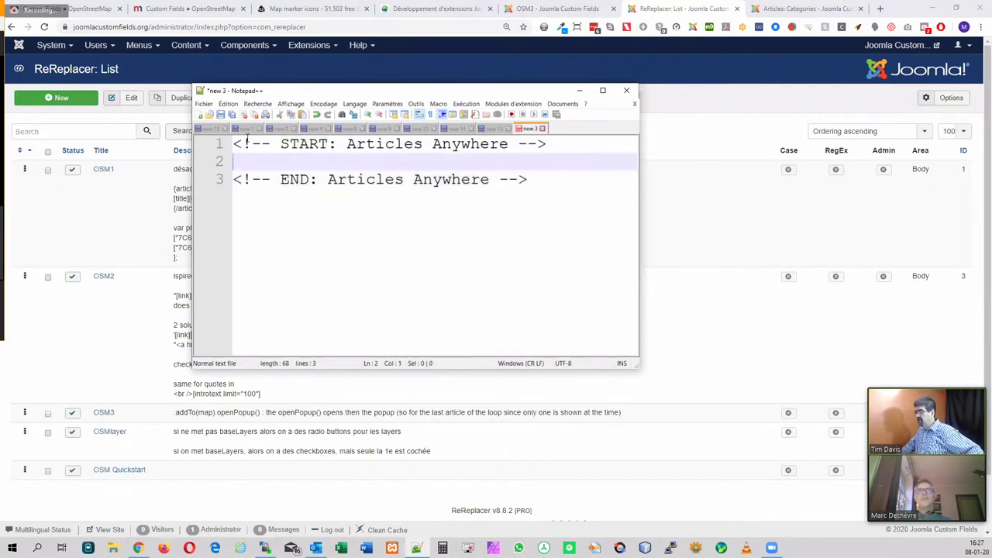
Cut both START and END Articles Anywhere comment lines, then minimize Notepad++
left_click_drag(234, 144, 580, 138)
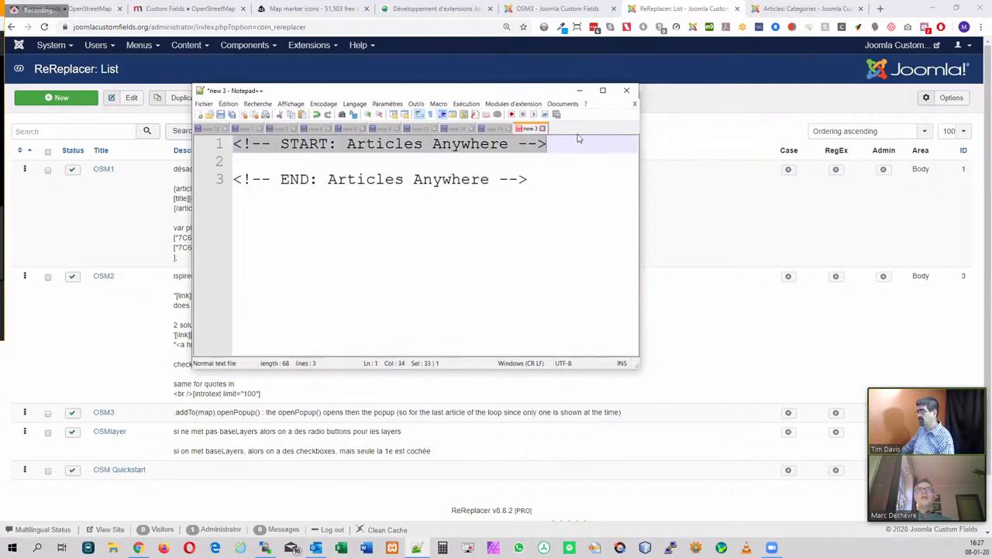
left_click(464, 158)
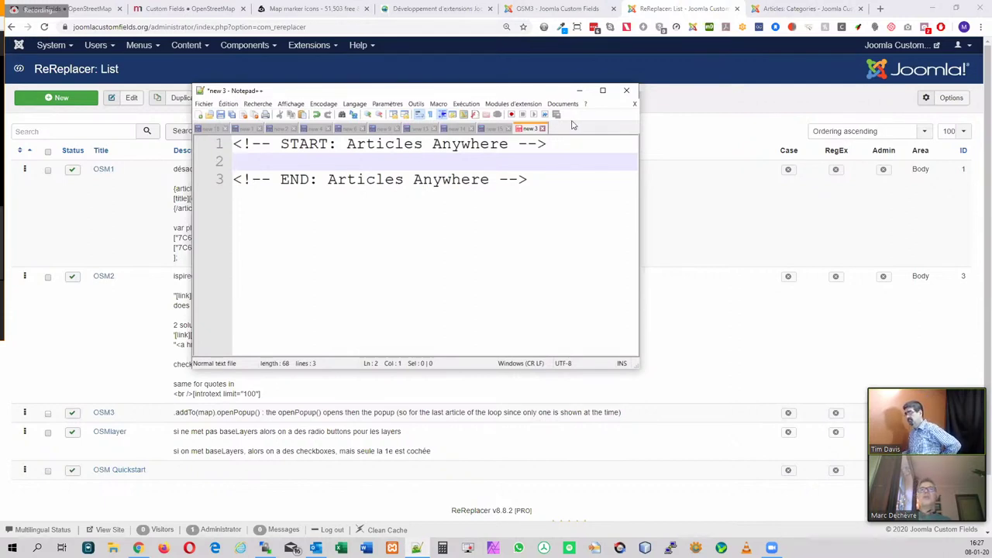
left_click_drag(556, 144, 218, 146)
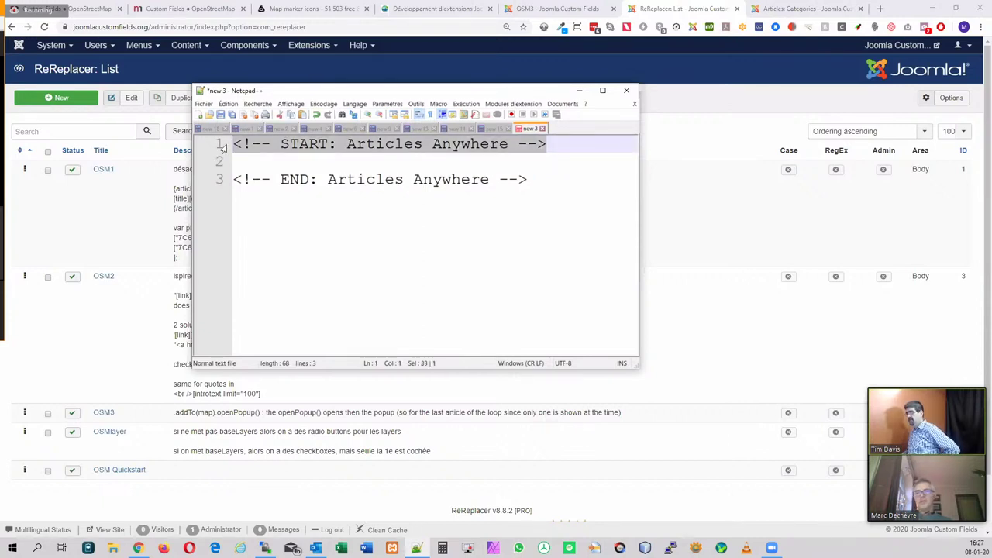
left_click(281, 161)
left_click_drag(574, 146, 215, 144)
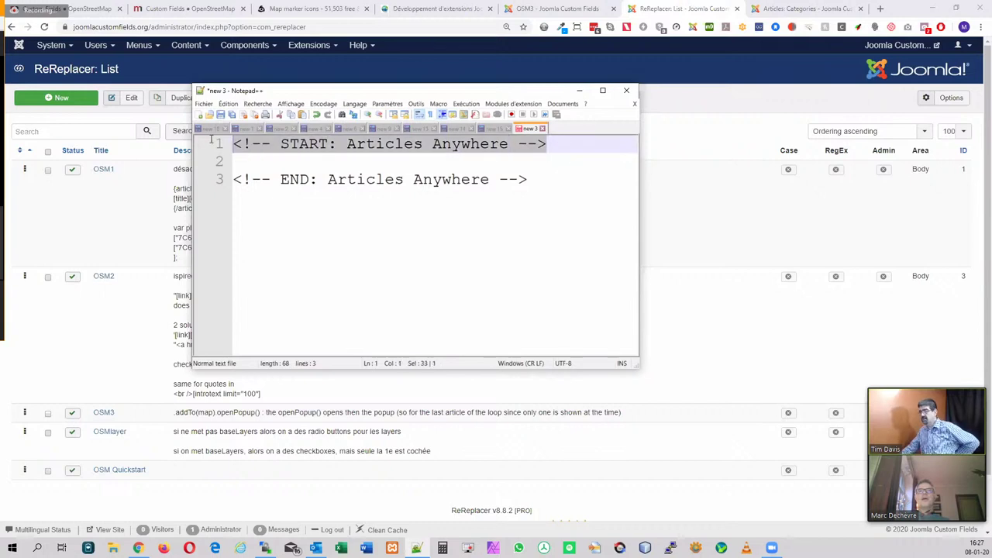
key("ctrl+x")
left_click_drag(529, 179, 227, 179)
key("ctrl+x")
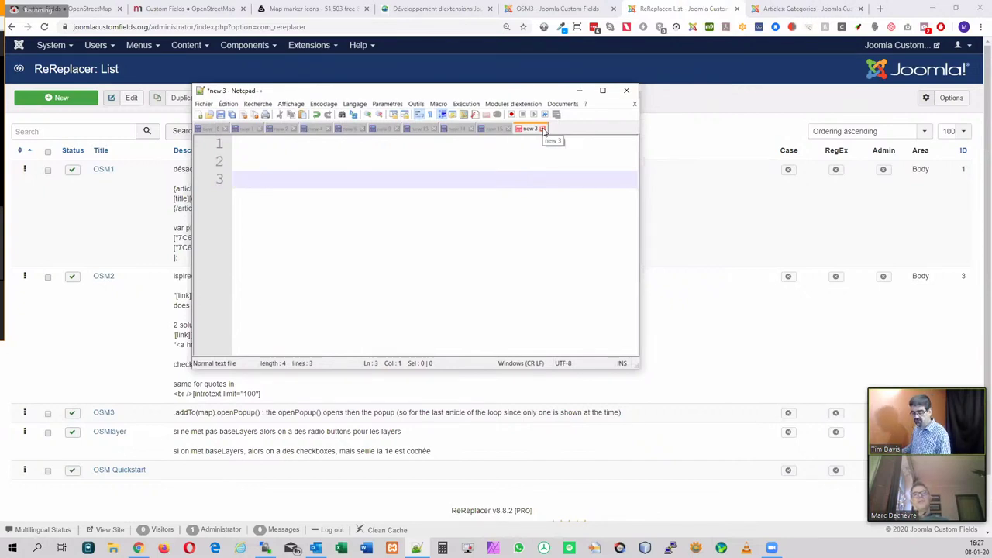
left_click(579, 90)
left_click(294, 8)
Cycle through the browser tabs and close the Joomla extensions development tab
key("ctrl+Page_Up")
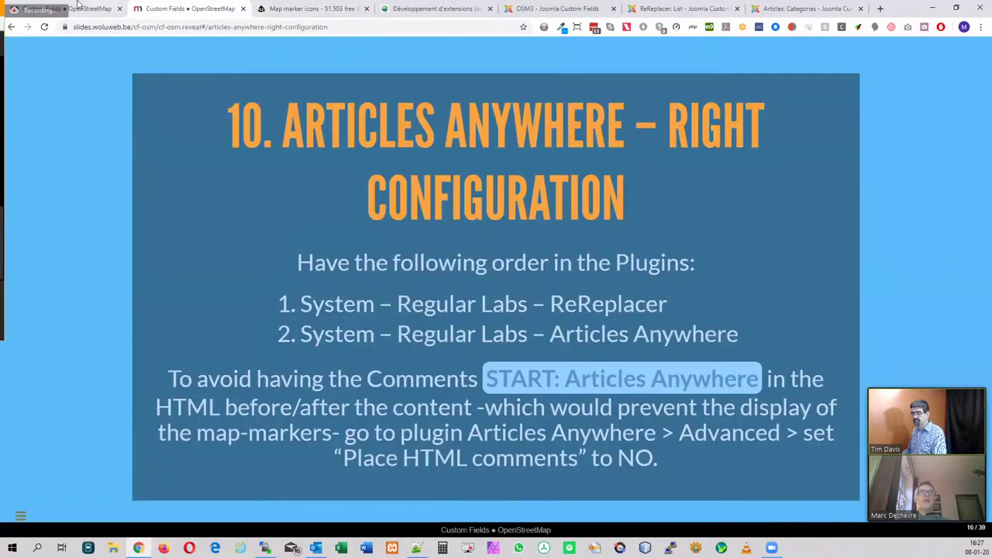
key("ctrl+Page_Up")
left_click(326, 8)
left_click(450, 8)
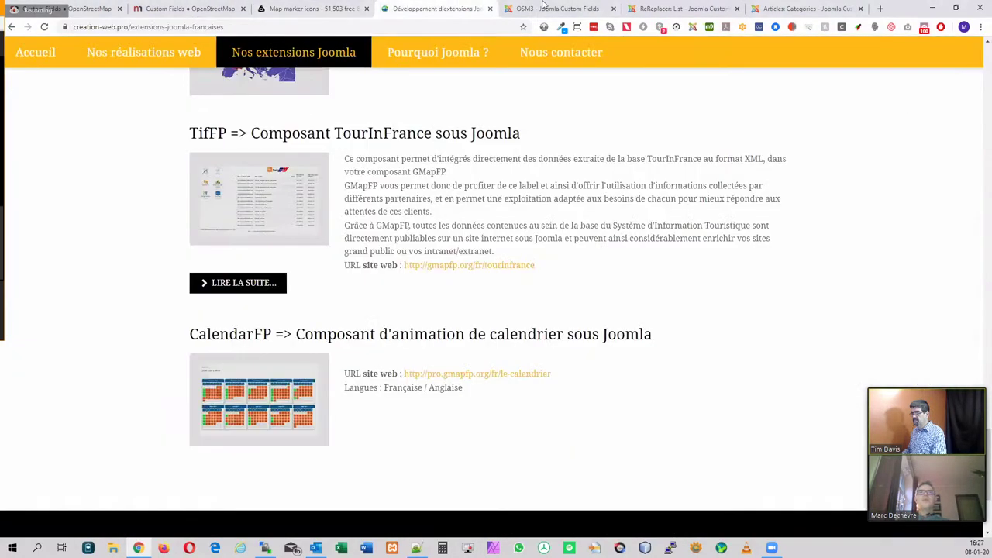
left_click(490, 8)
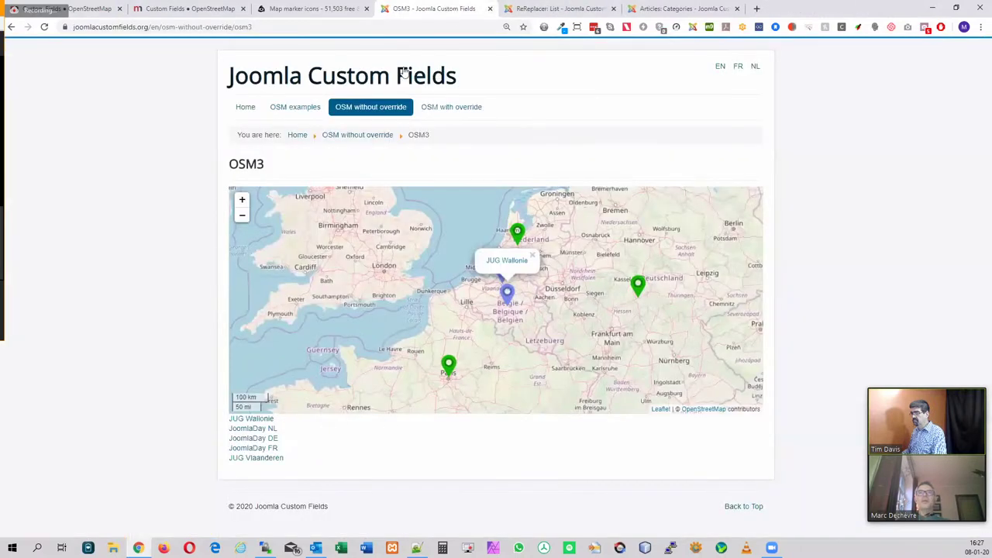
mouse_move(378, 101)
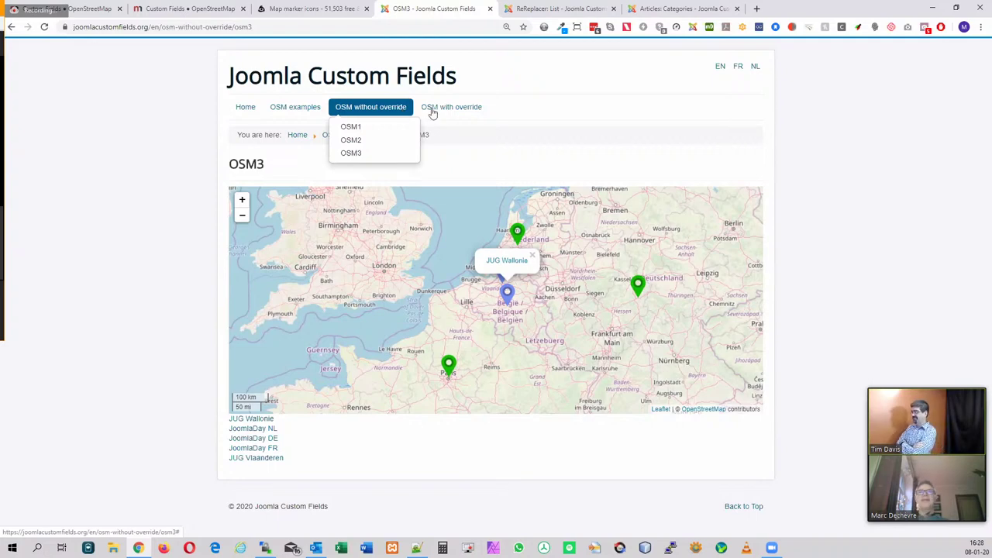
mouse_move(464, 113)
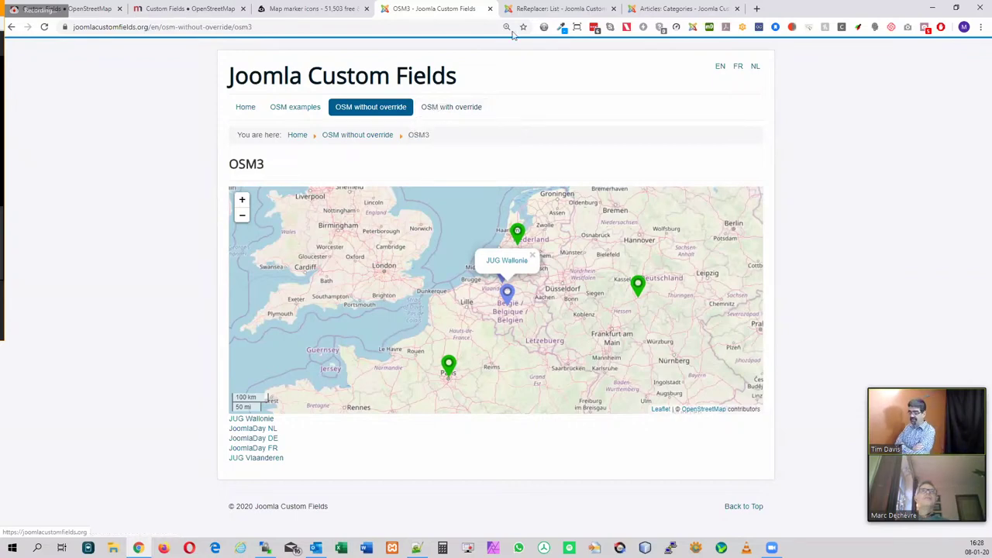
From the Articles: Categories tab, go to Extensions > Templates > Templates
left_click(556, 8)
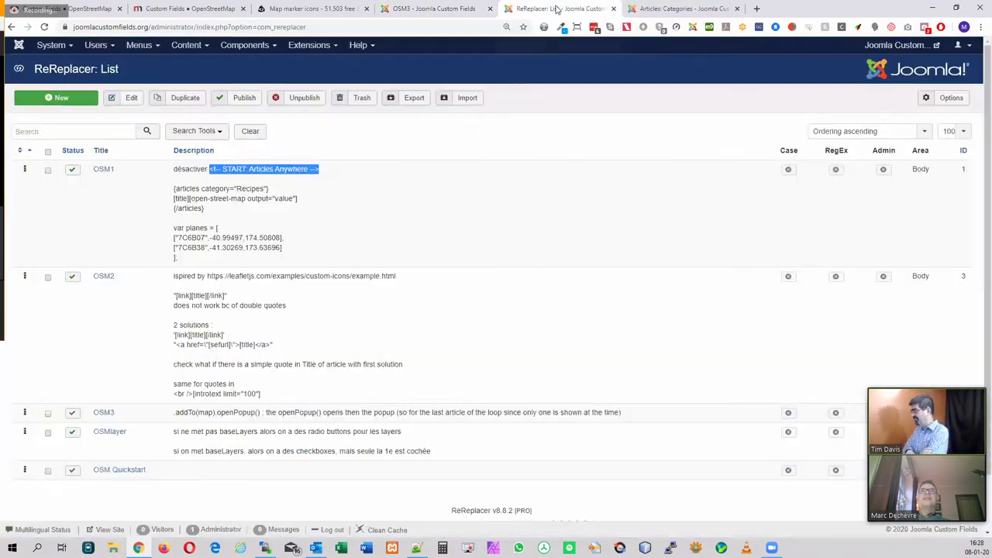
left_click(656, 8)
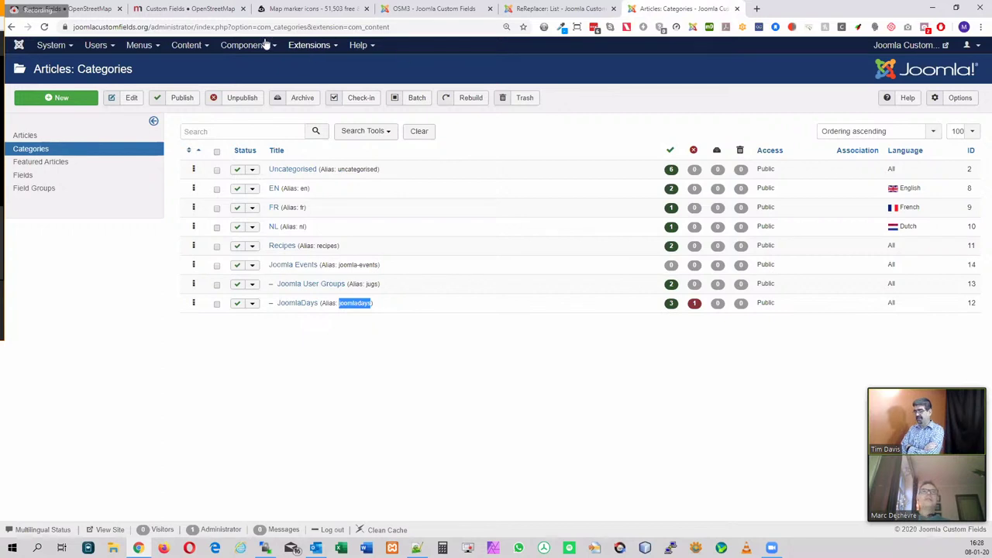
left_click(314, 46)
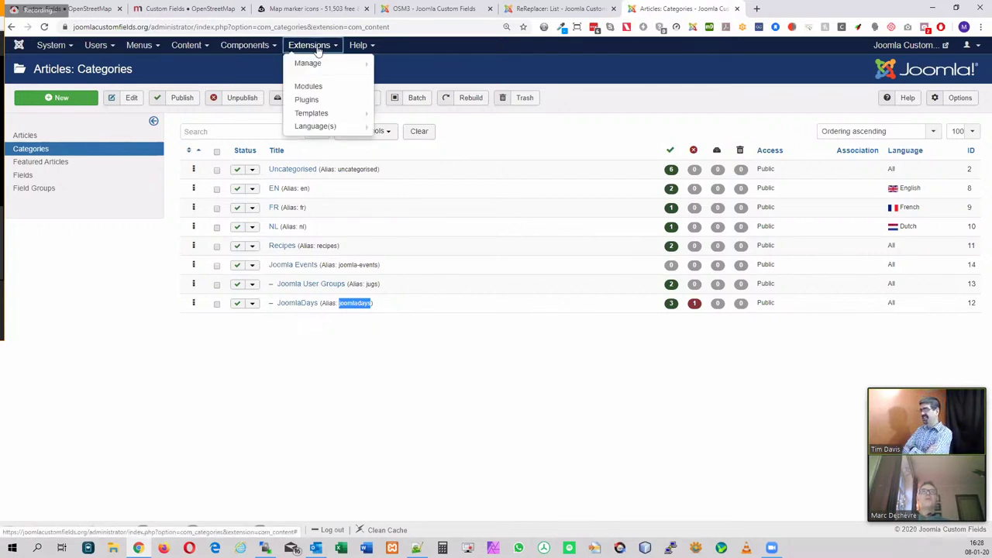
mouse_move(336, 117)
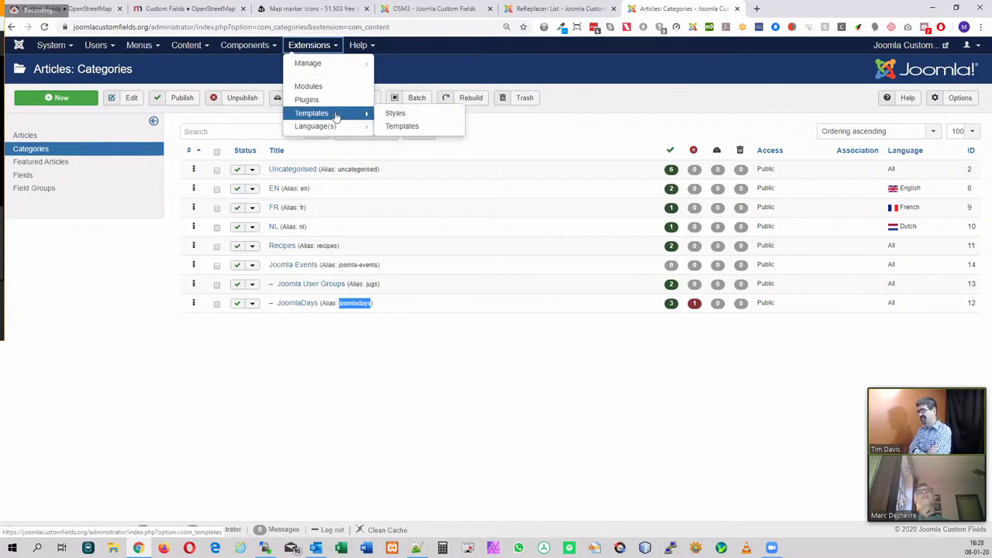
left_click(425, 126)
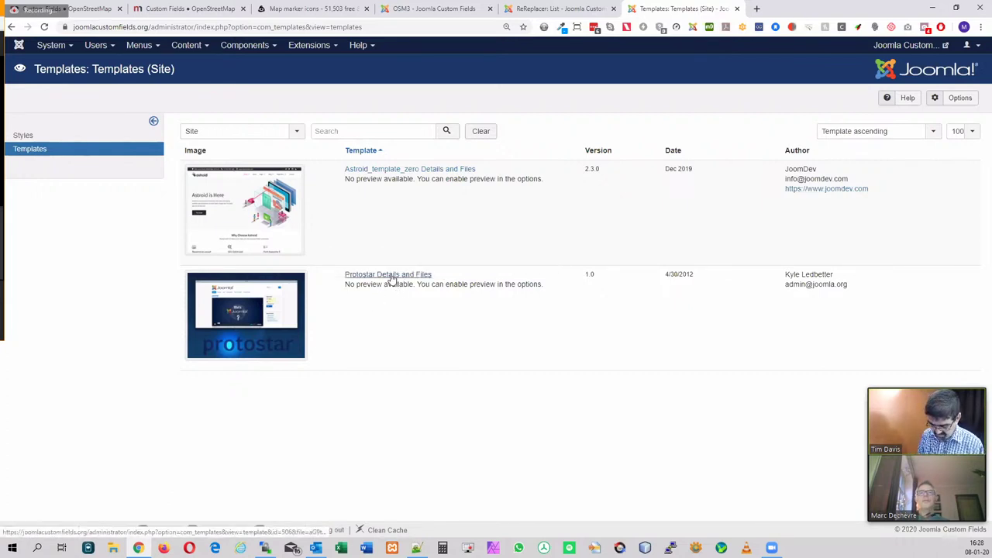
In Protostar's files, create an override for mod_articles_latest
left_click(389, 278)
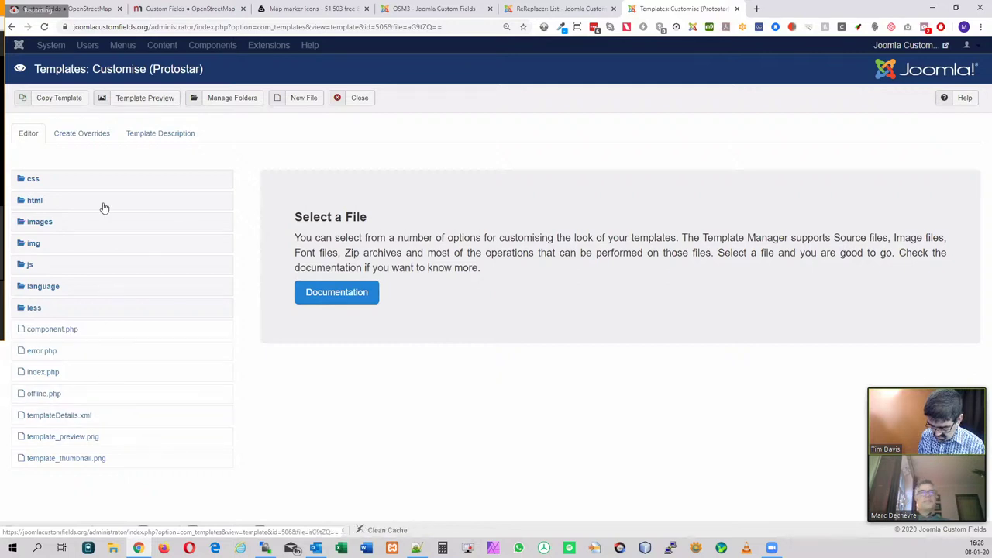
left_click(85, 134)
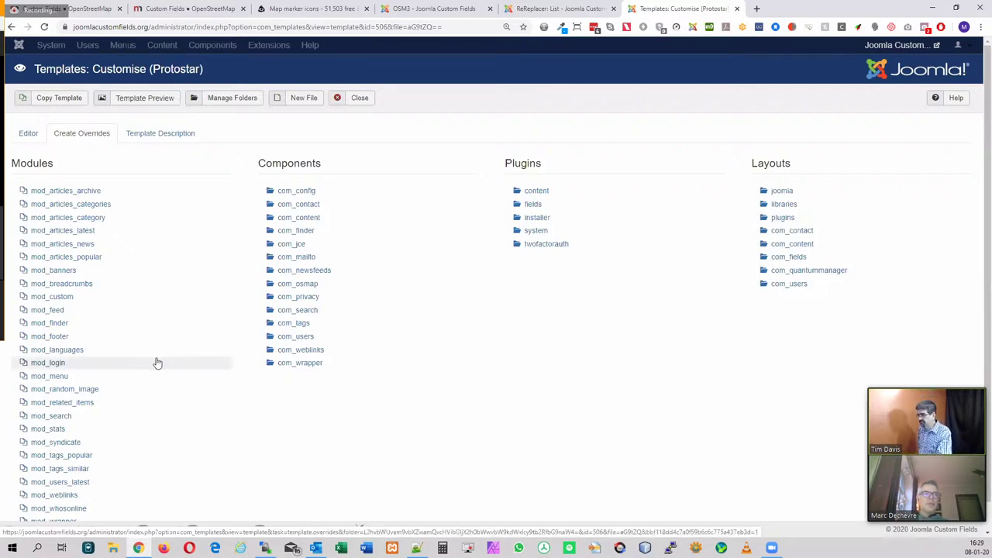
scroll(157, 363, "down", 1)
scroll(159, 364, "up", 1)
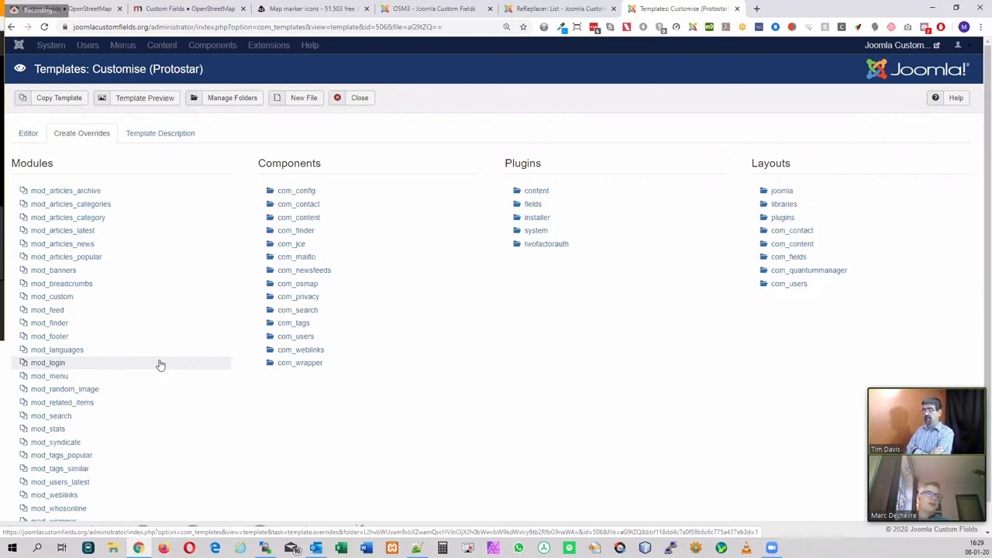
scroll(109, 364, "down", 1)
scroll(106, 361, "up", 1)
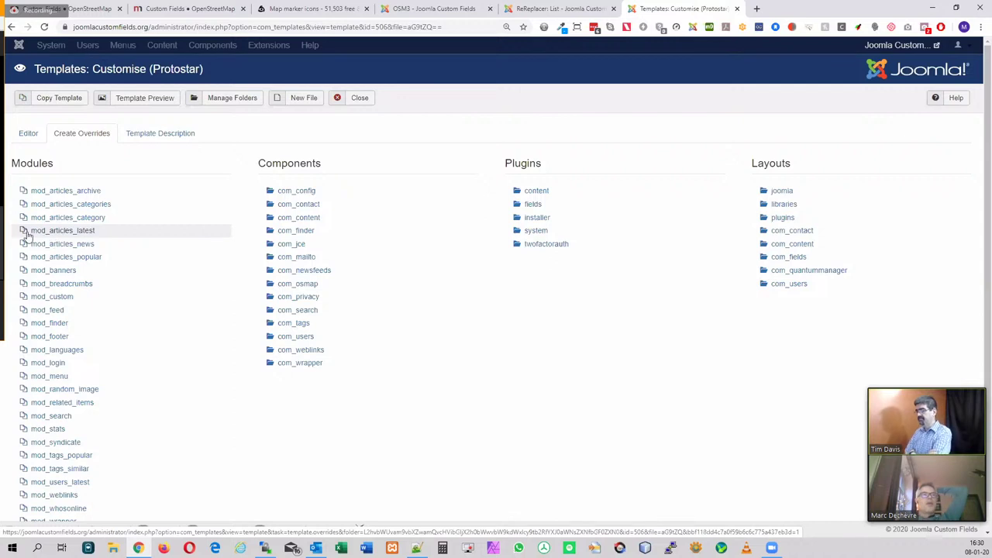
left_click(91, 236)
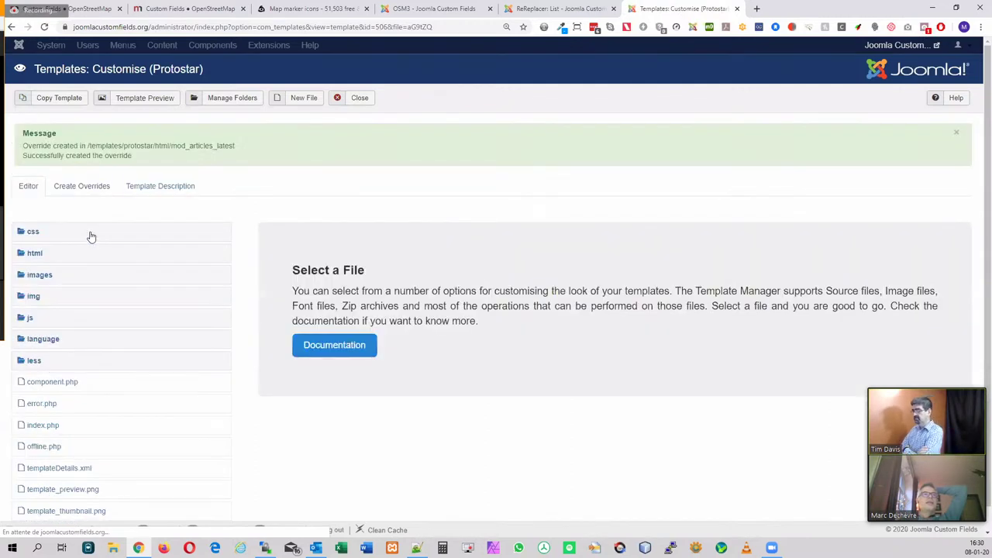
Open html > mod_articles_latest > default.php in the template editor
left_click_drag(22, 147, 258, 154)
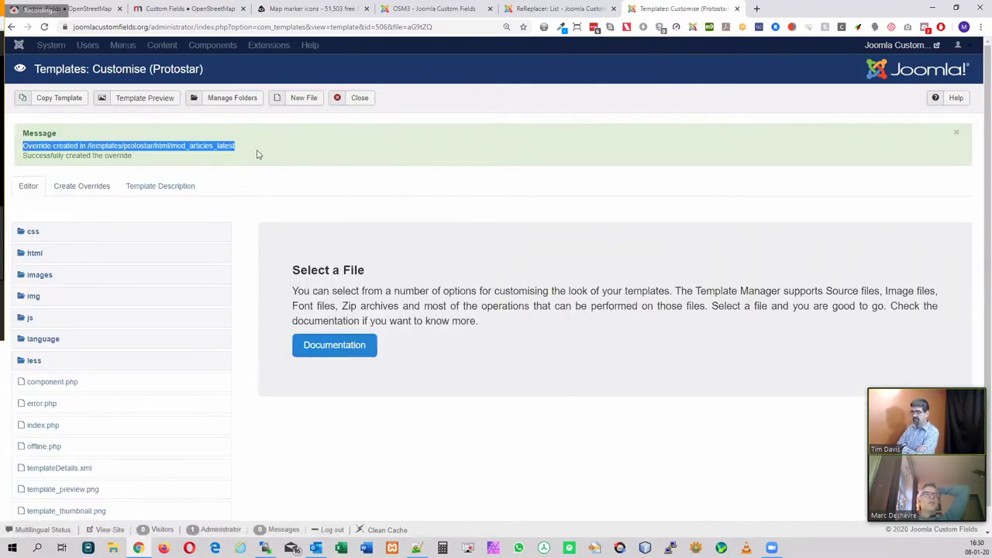
left_click(171, 155)
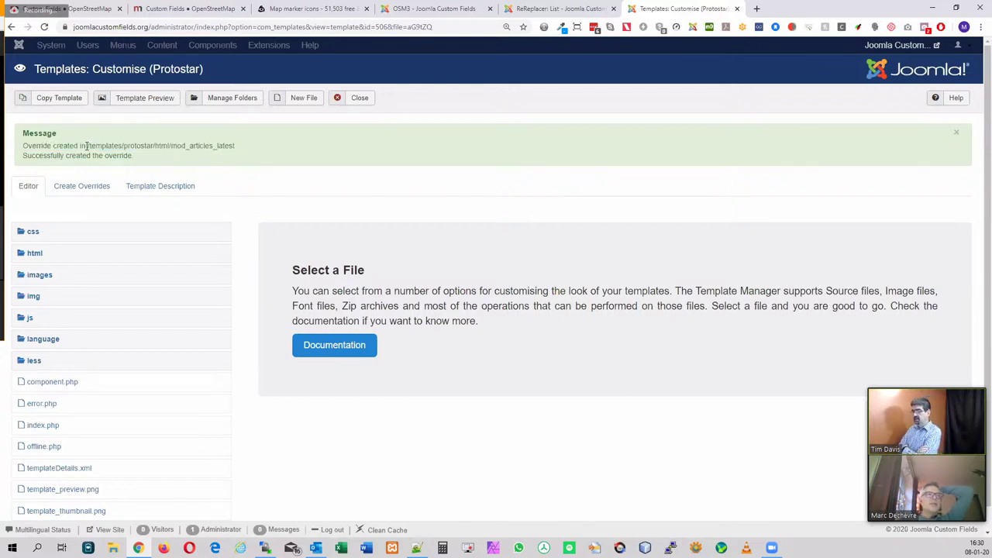
left_click_drag(87, 146, 241, 152)
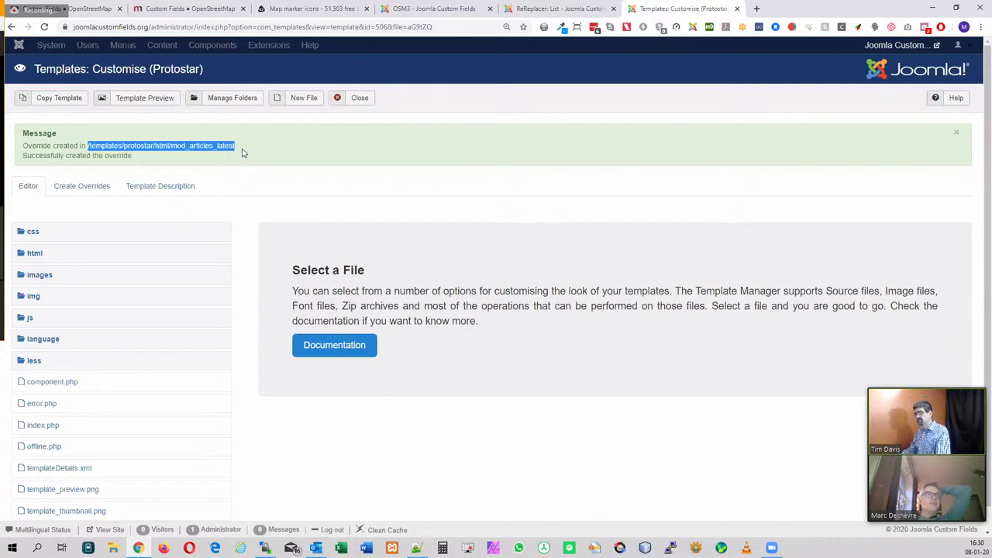
left_click(34, 254)
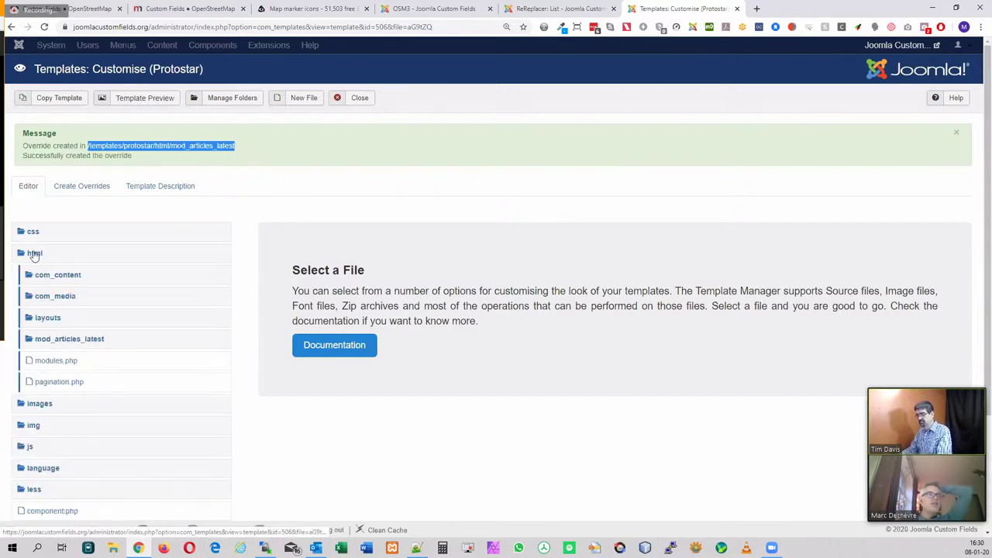
left_click(70, 341)
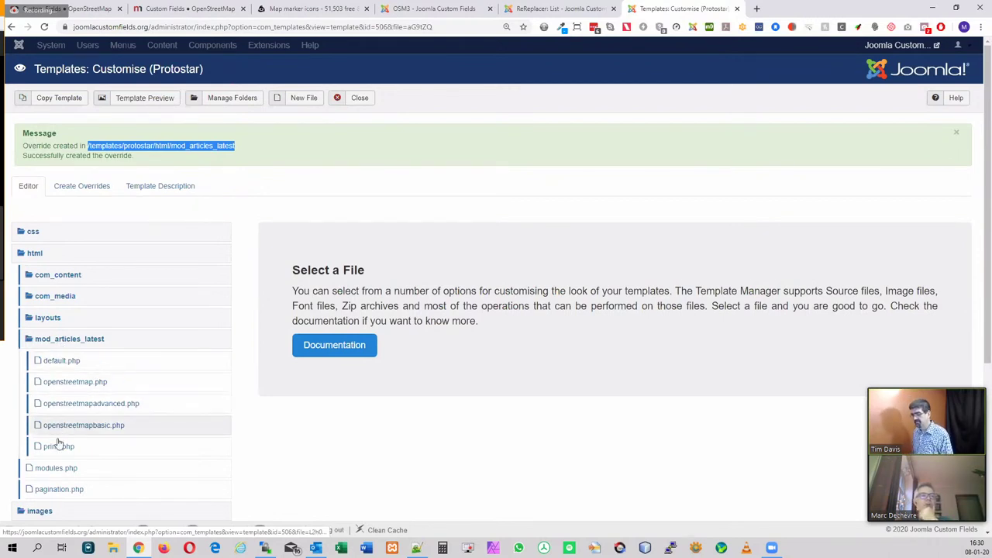
left_click(62, 362)
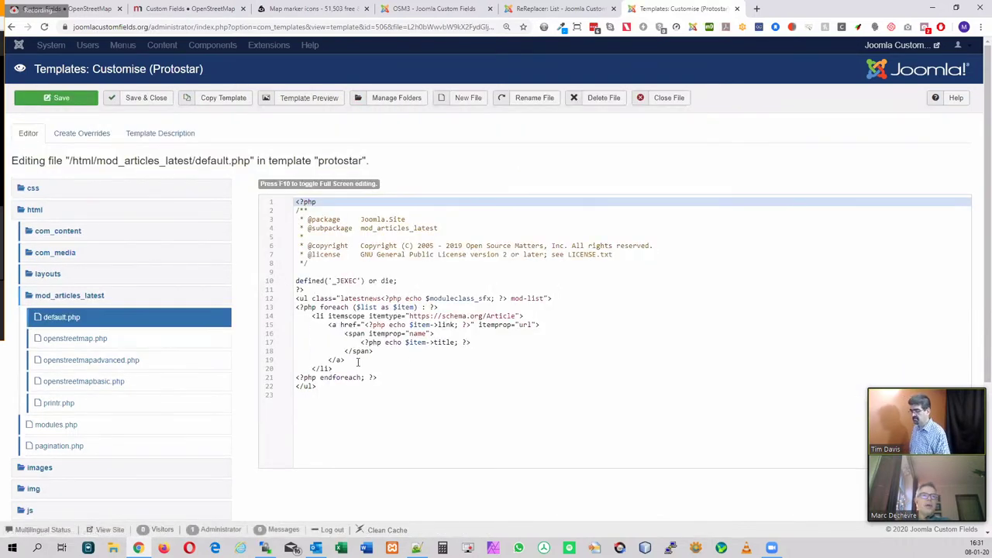
Add a new line 13 reading 'if i add a TEXT' below the opening list tag
left_click(560, 298)
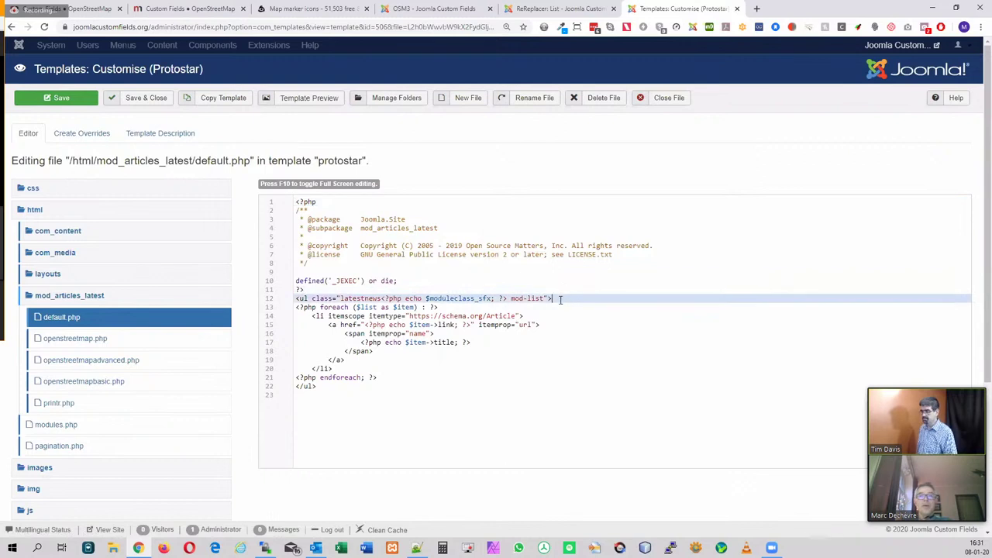
key("Return")
type("if")
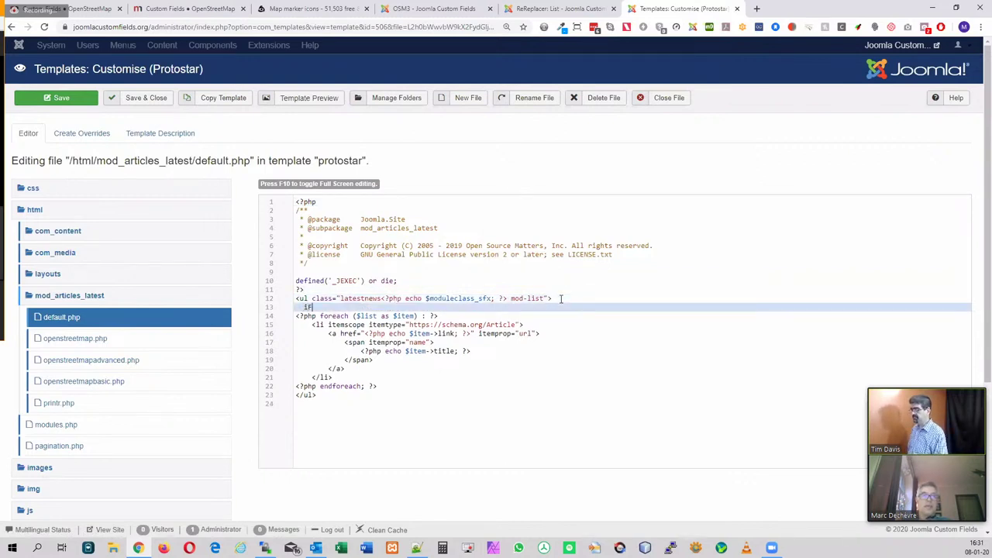
type(" i add a TEXT")
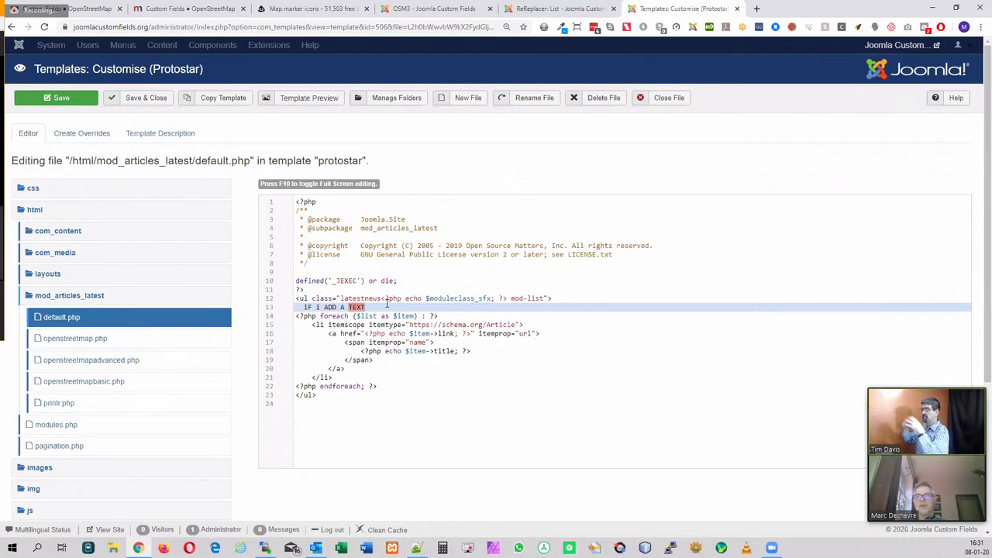
double_click(307, 307)
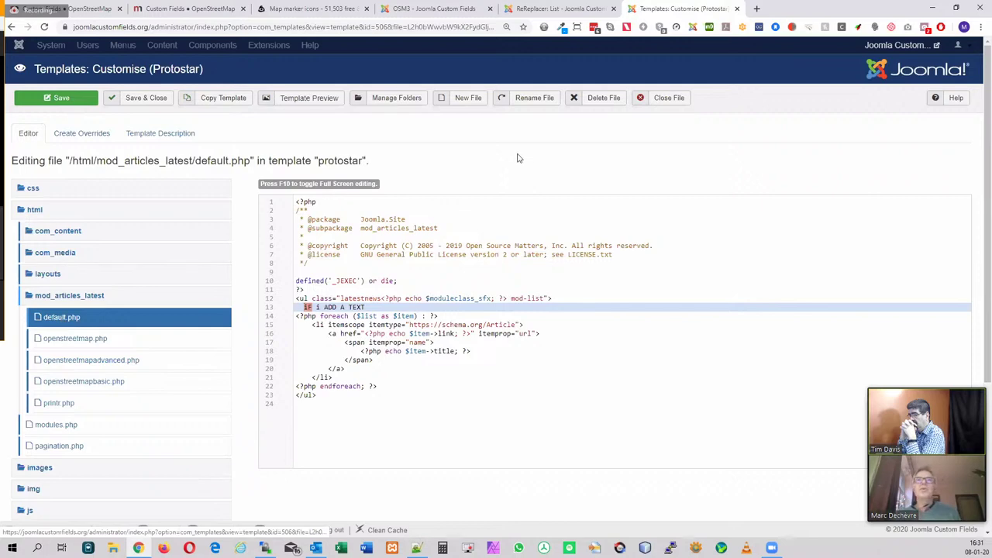
Rename the override file default.php to tim.php
left_click(534, 99)
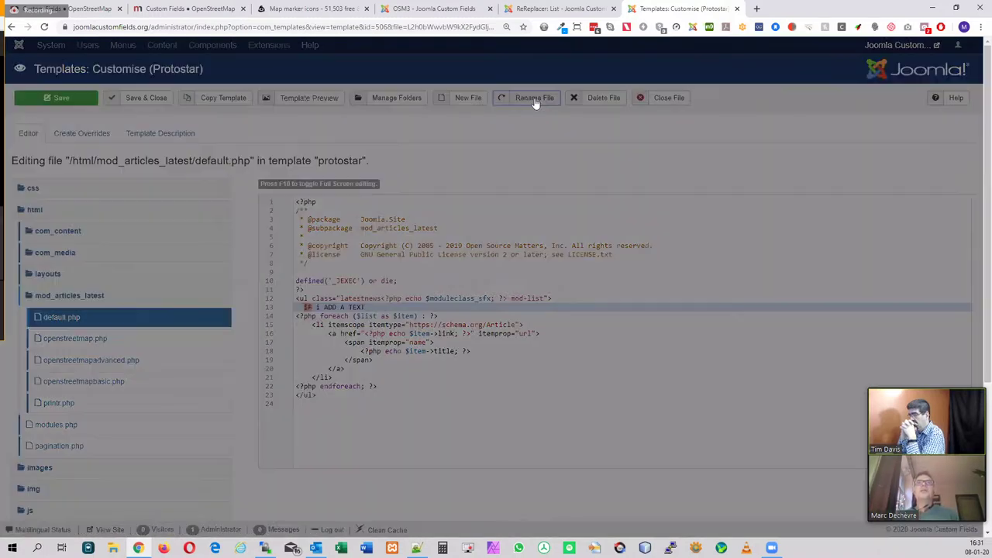
left_click(245, 109)
type("TIM")
key("BackSpace")
type("tim")
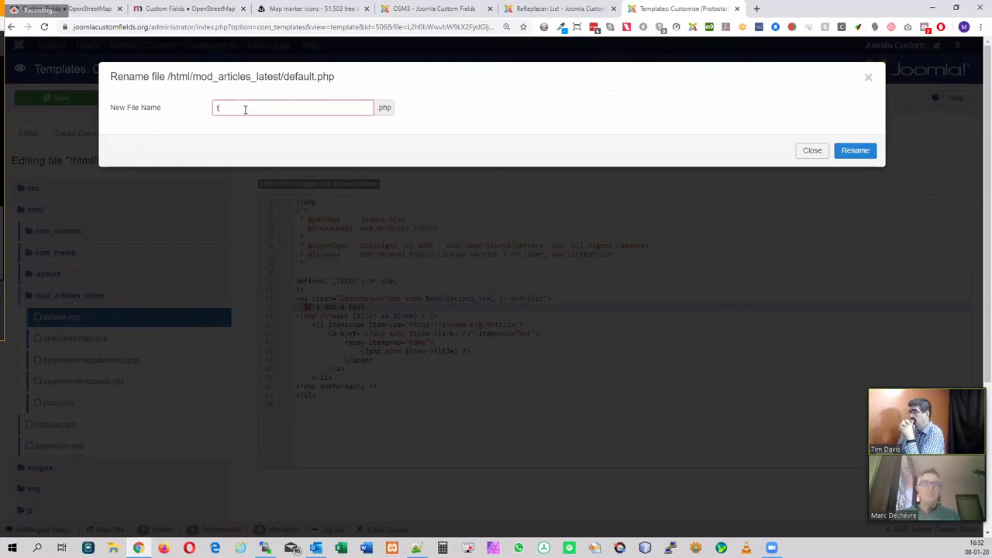
left_click(856, 152)
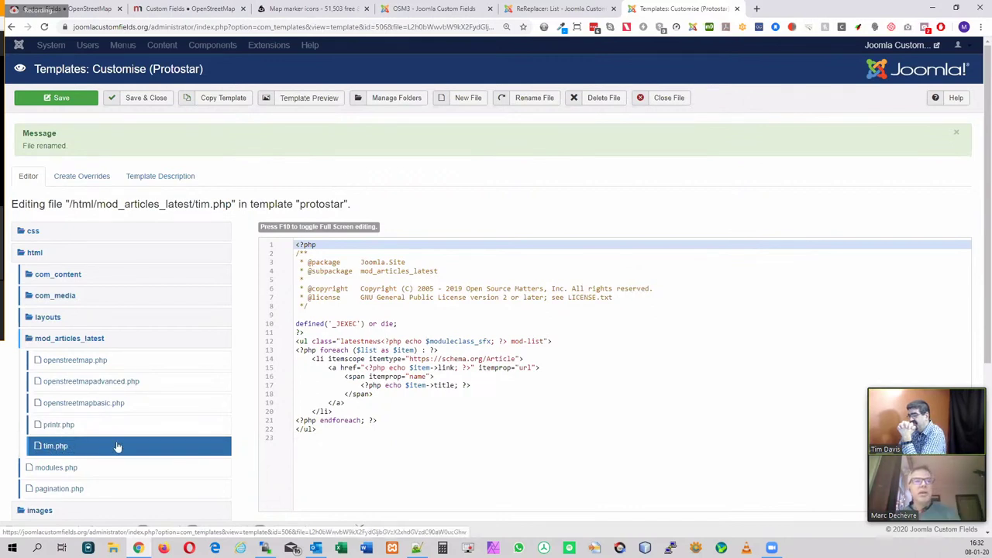
Add the line 'This is Tim's special Altenative Layout' after line 13 and save tim.php
left_click(578, 335)
left_click(583, 337)
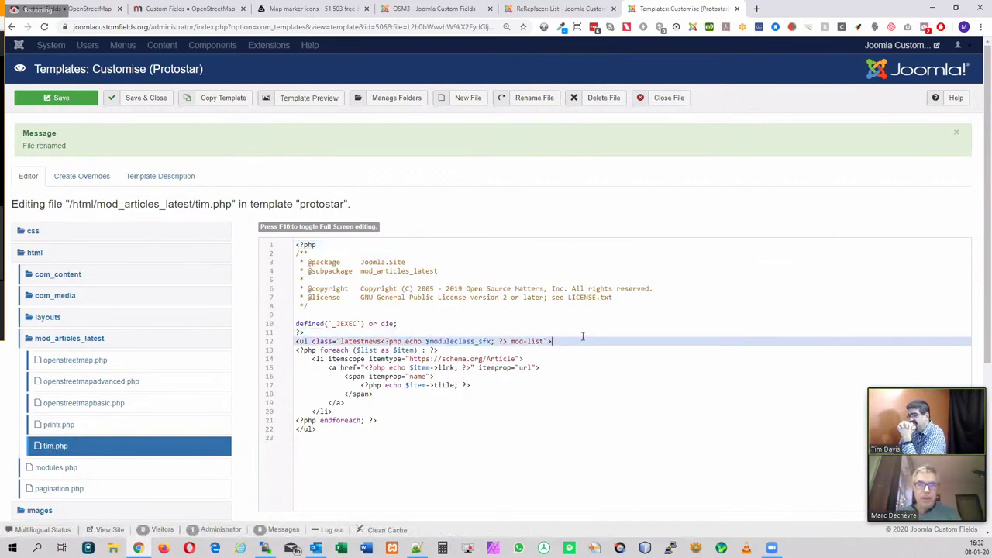
left_click(450, 351)
key("Return")
type("This is Tim")
type("'s special over")
key("BackSpace")
key("BackSpace")
type("ter")
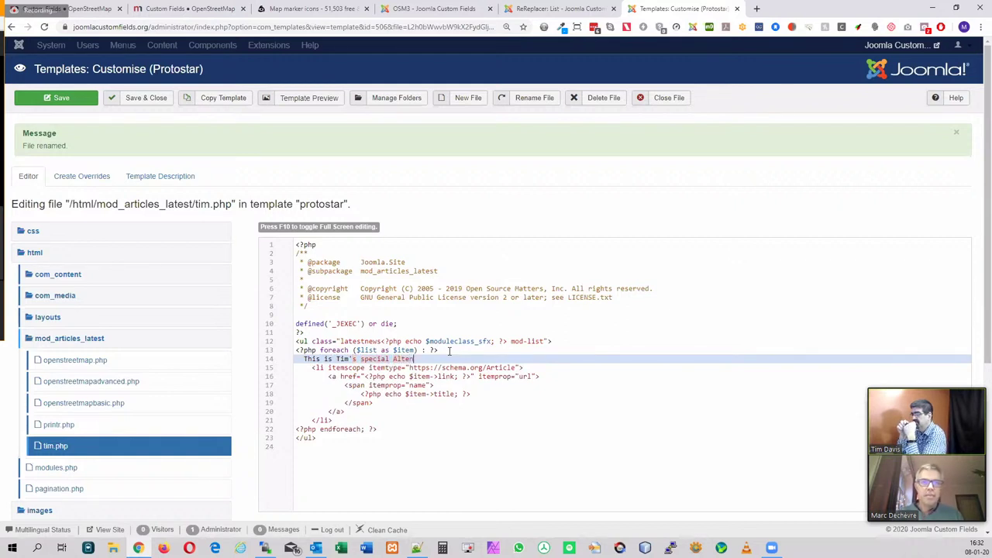
key("BackSpace")
type("native Layout")
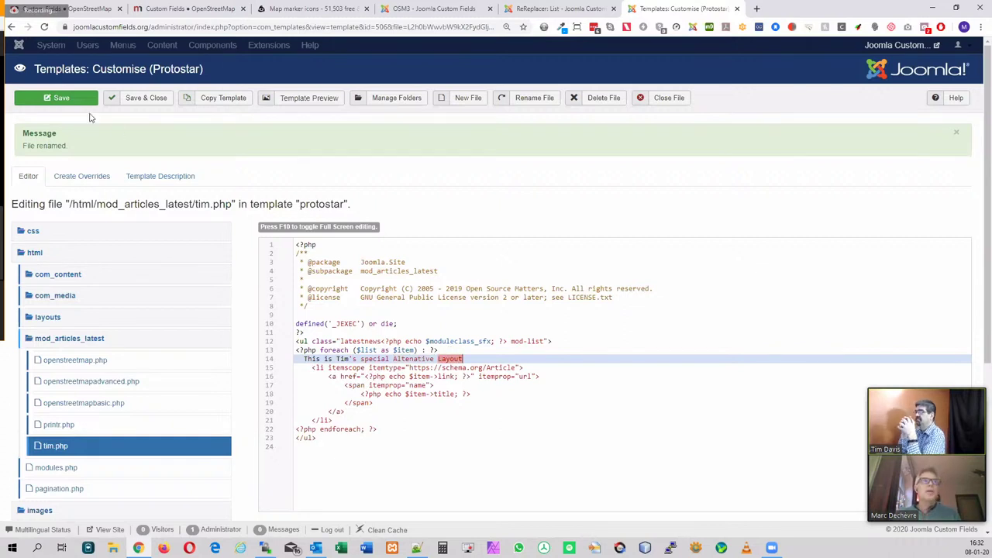
left_click(68, 98)
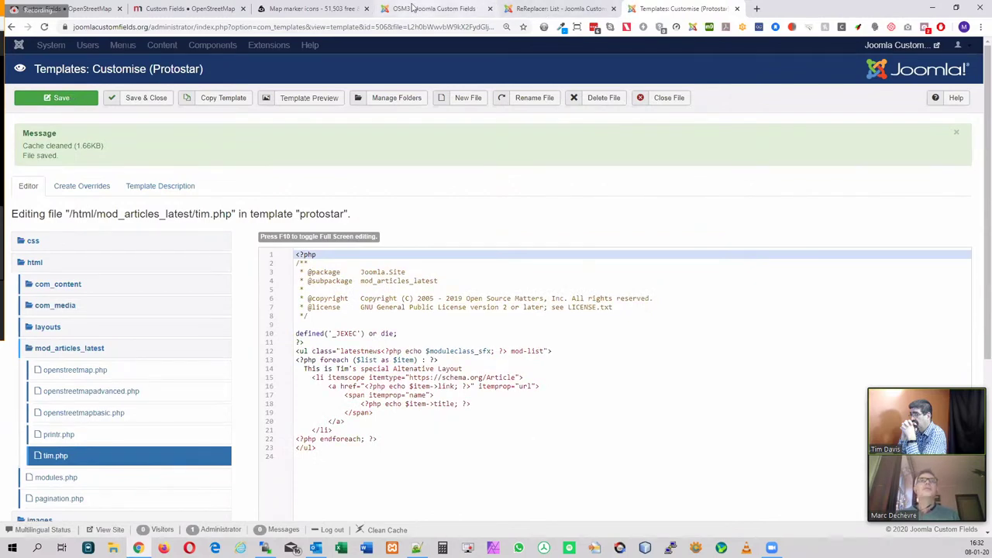
left_click(543, 8)
Start a new Articles - Latest site module from Extensions > Modules
left_click(314, 45)
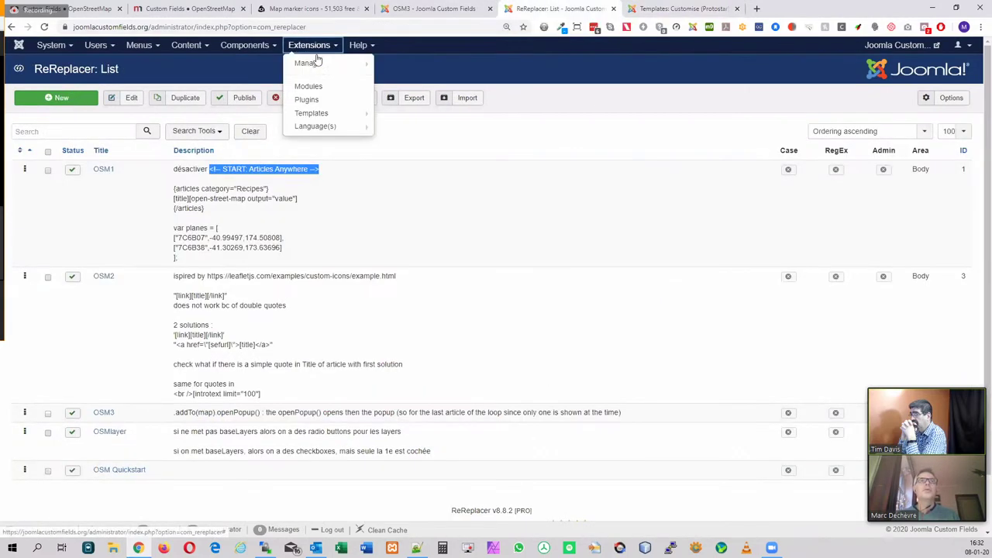
left_click(308, 86)
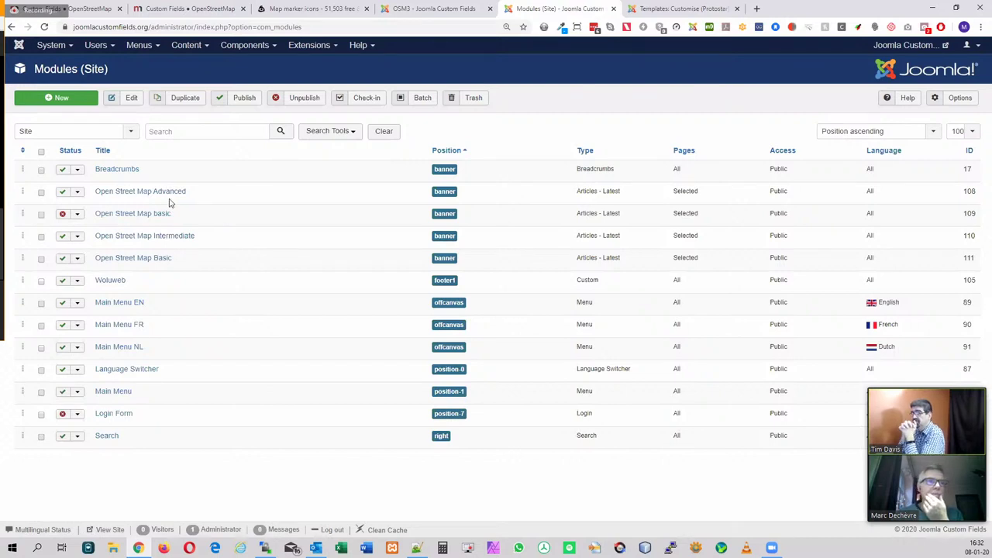
left_click(48, 99)
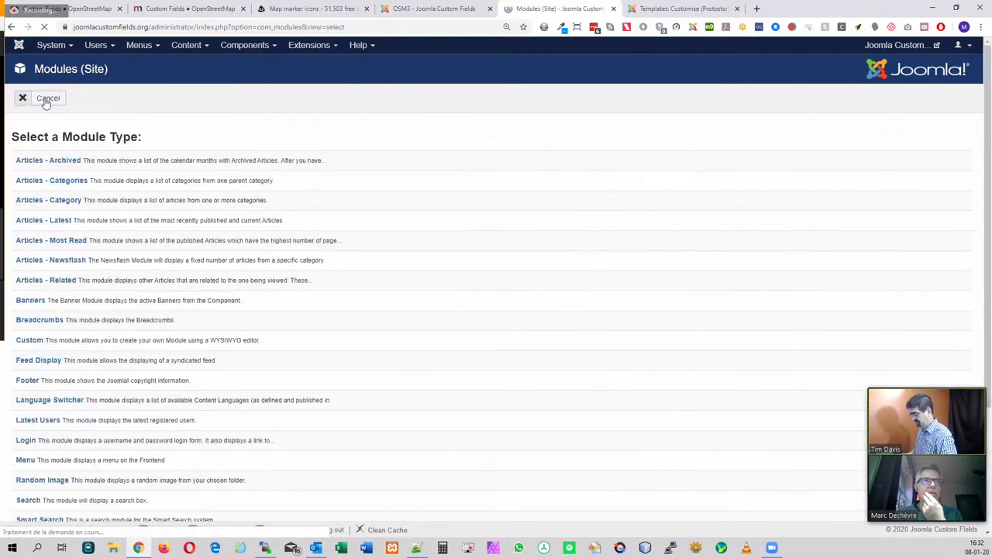
left_click(58, 223)
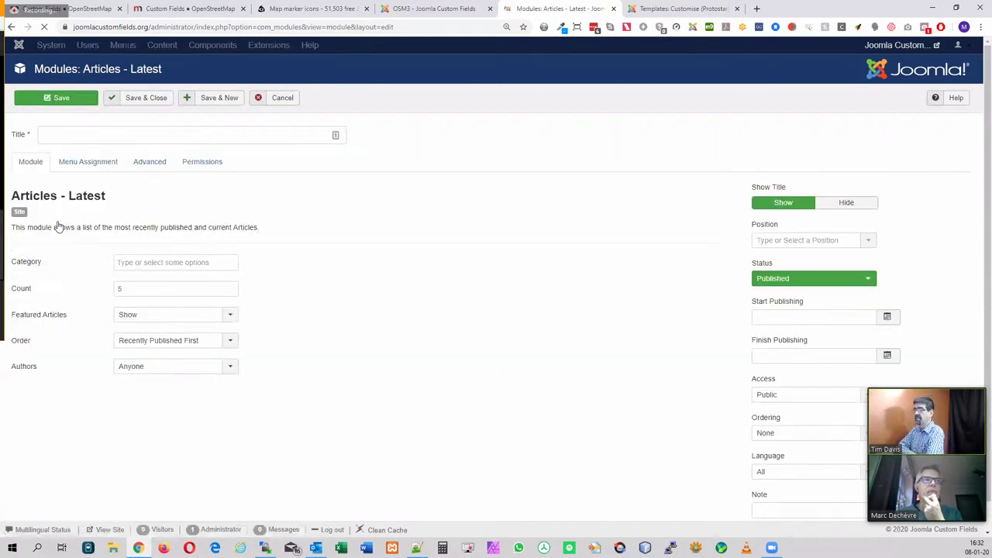
Limit the module to the Joomla User Groups and JoomlaDays categories with Count 0
left_click(158, 265)
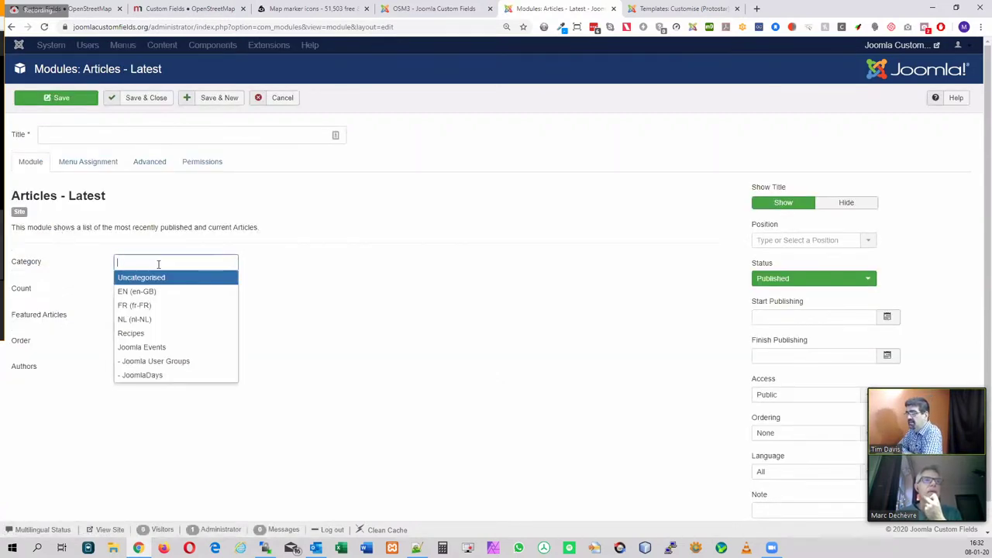
left_click(164, 351)
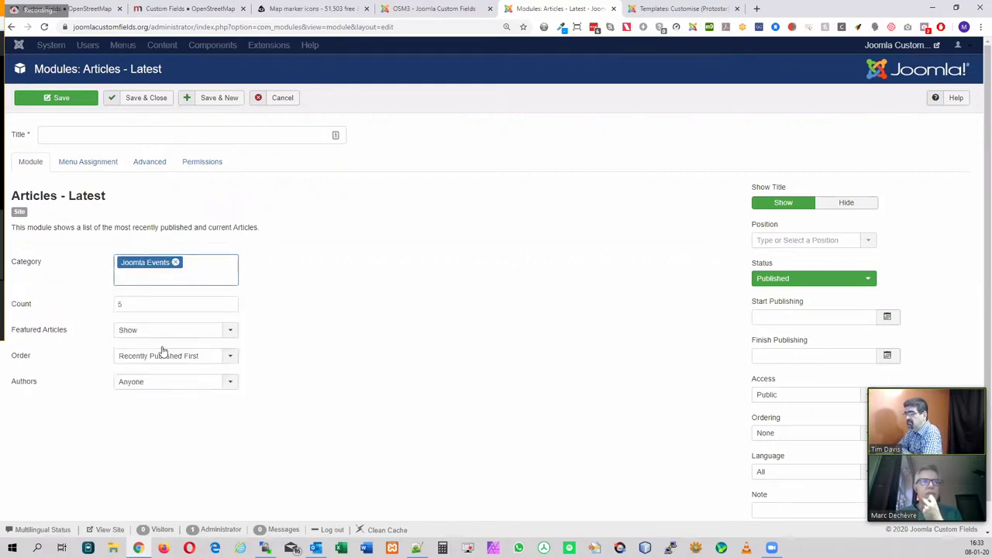
left_click(176, 262)
left_click(177, 262)
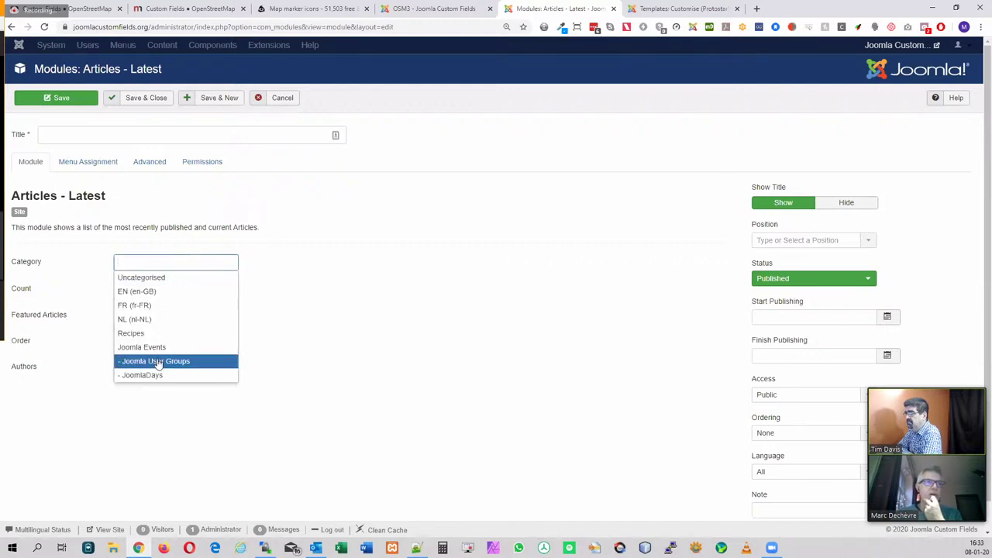
left_click(158, 362)
left_click(175, 277)
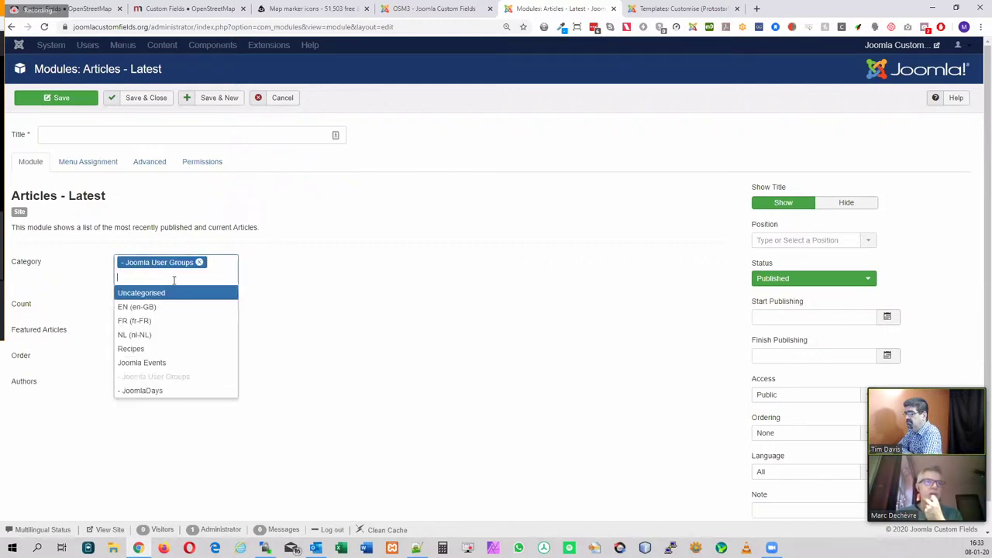
left_click(159, 391)
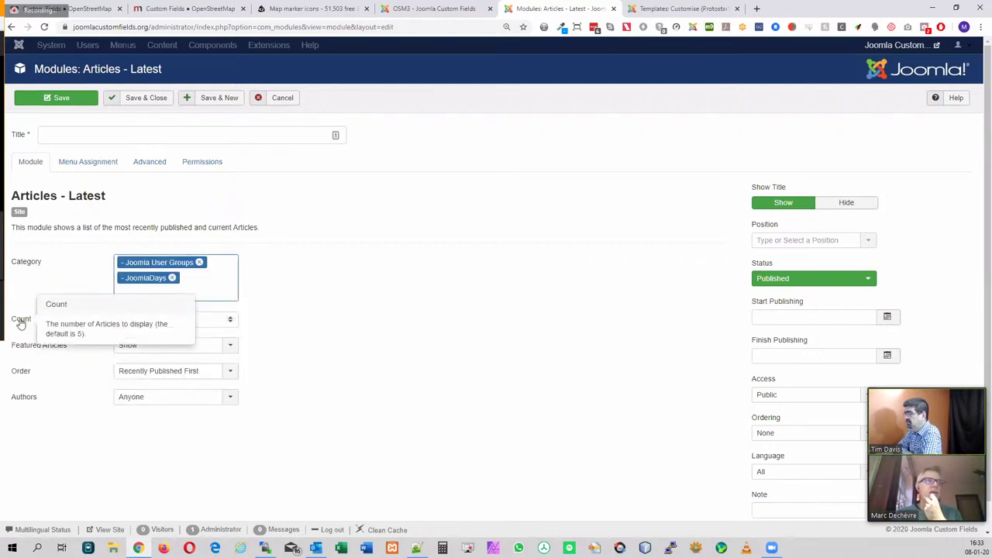
left_click(150, 320)
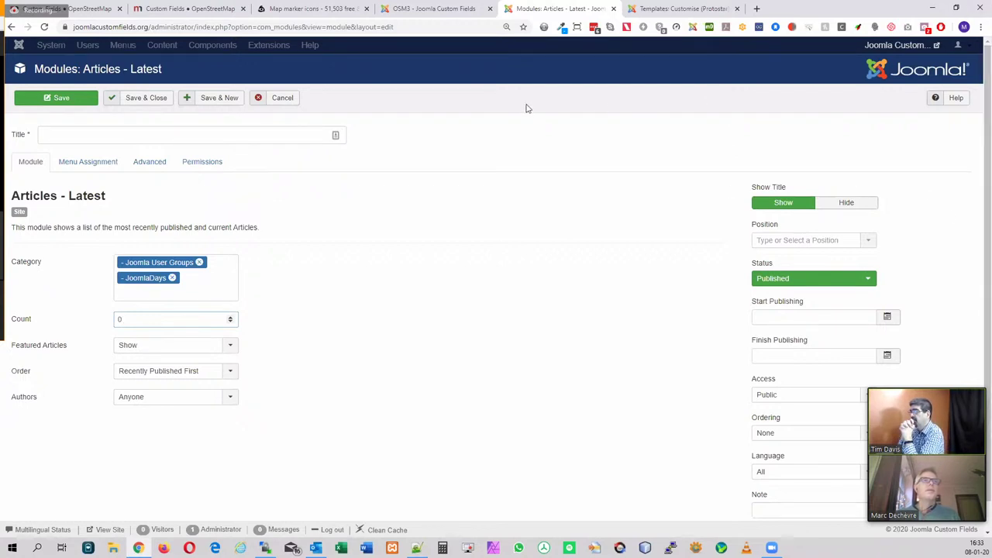
Title the module 'Tim's Module'
left_click(205, 132)
type("Tim's Module")
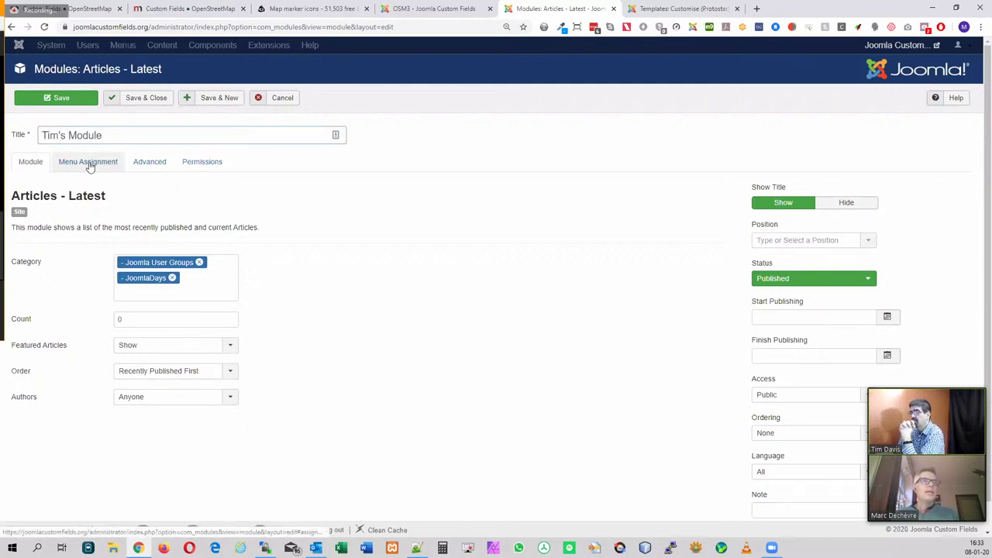
left_click(155, 168)
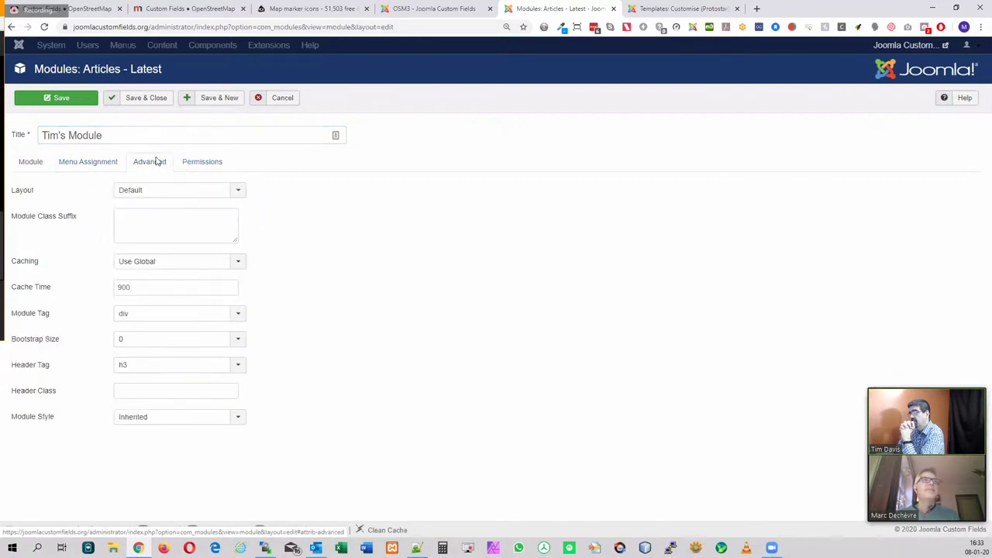
Set the module's layout to the tim override on the Advanced tab
left_click(136, 194)
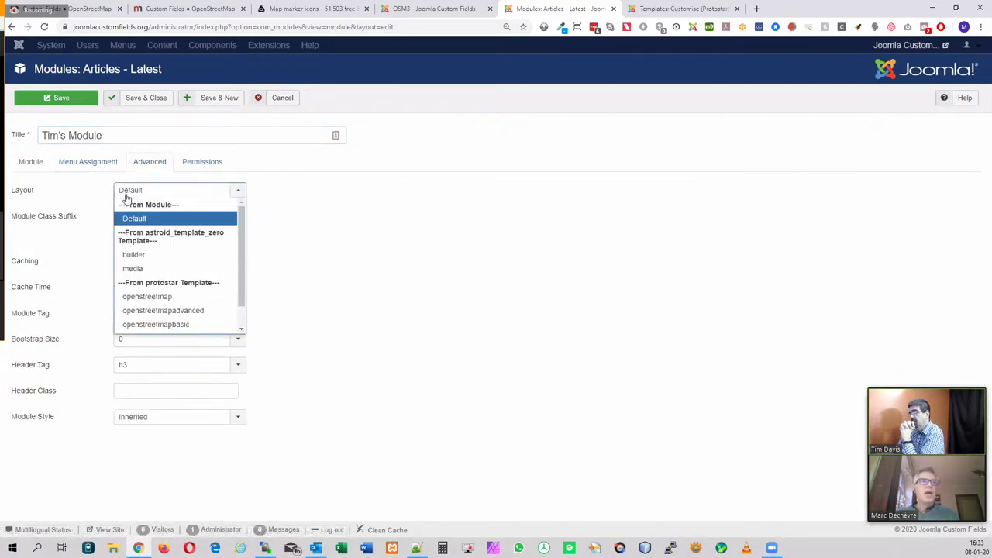
left_click_drag(242, 227, 243, 247)
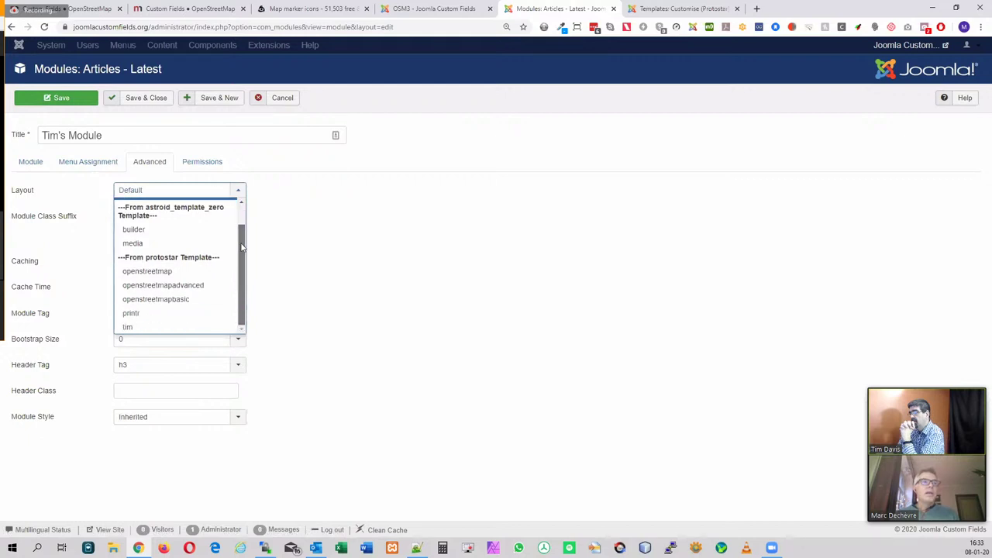
scroll(242, 247, "up", 2)
left_click(253, 194)
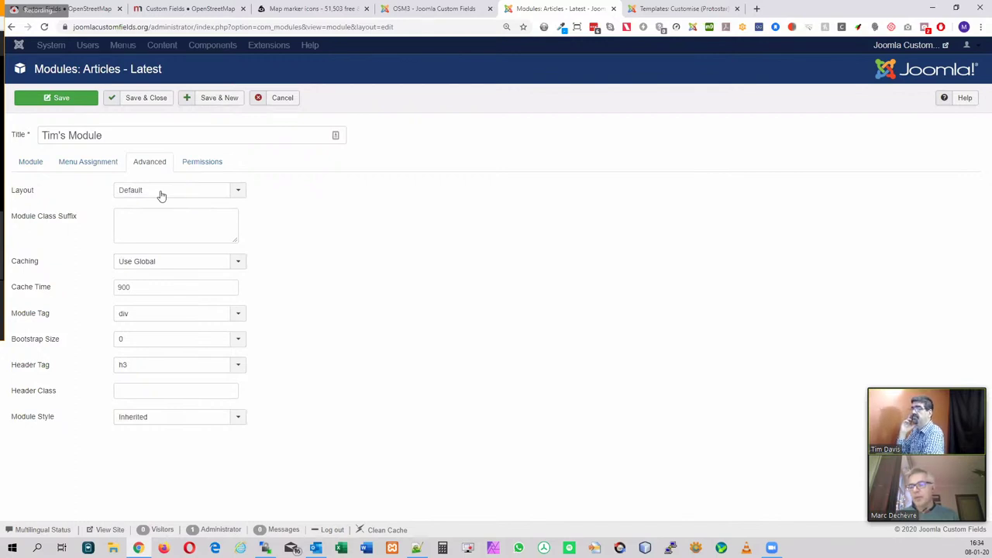
left_click(241, 190)
left_click_drag(242, 230, 244, 261)
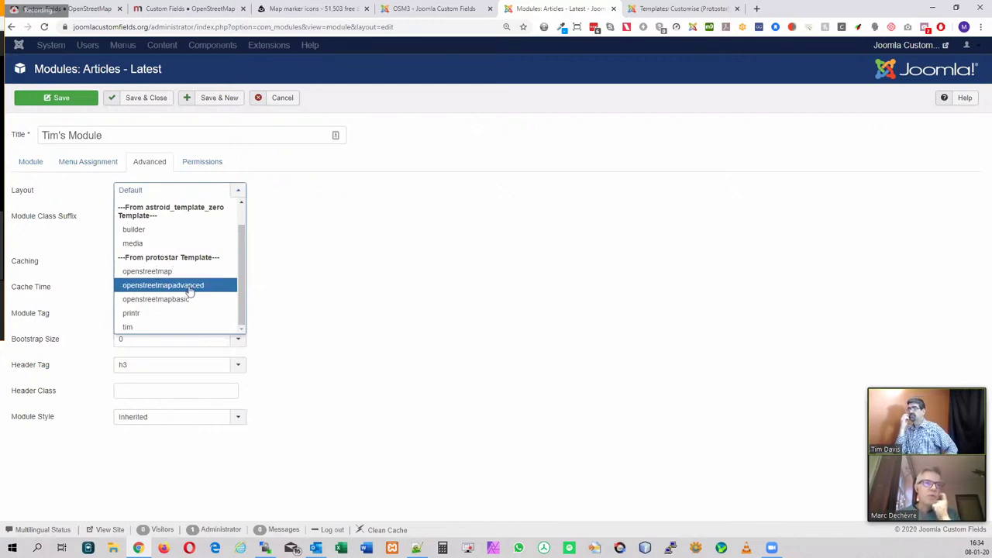
left_click(129, 328)
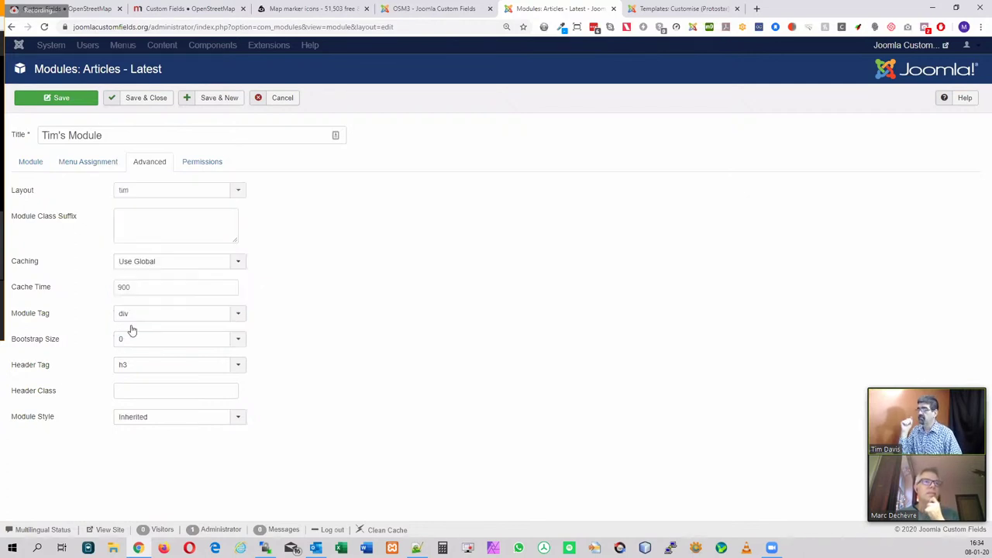
Place Tim's Module in the banner position
left_click(23, 166)
left_click(780, 242)
type("banner")
key("Return")
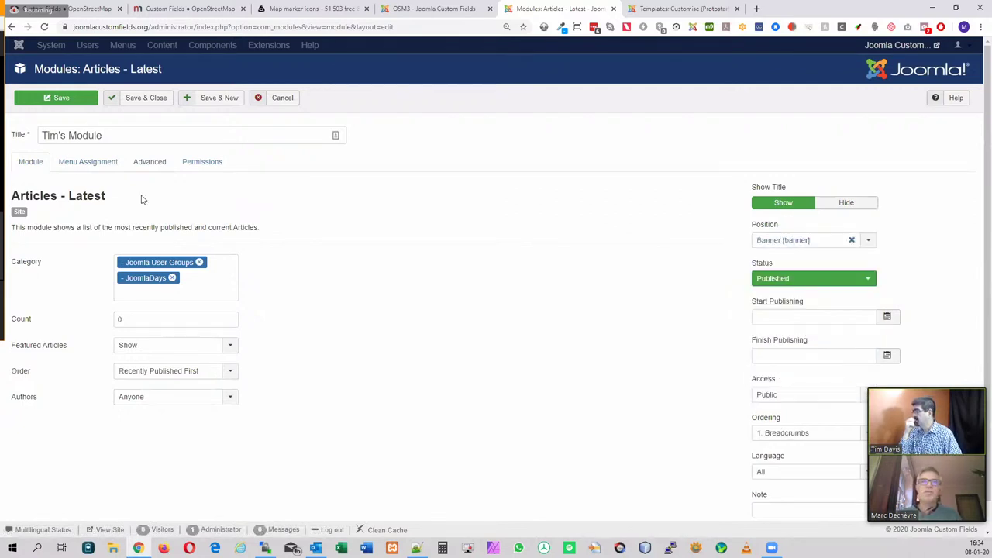
Assign the module only to the English Home page and save it
left_click(88, 161)
left_click(158, 190)
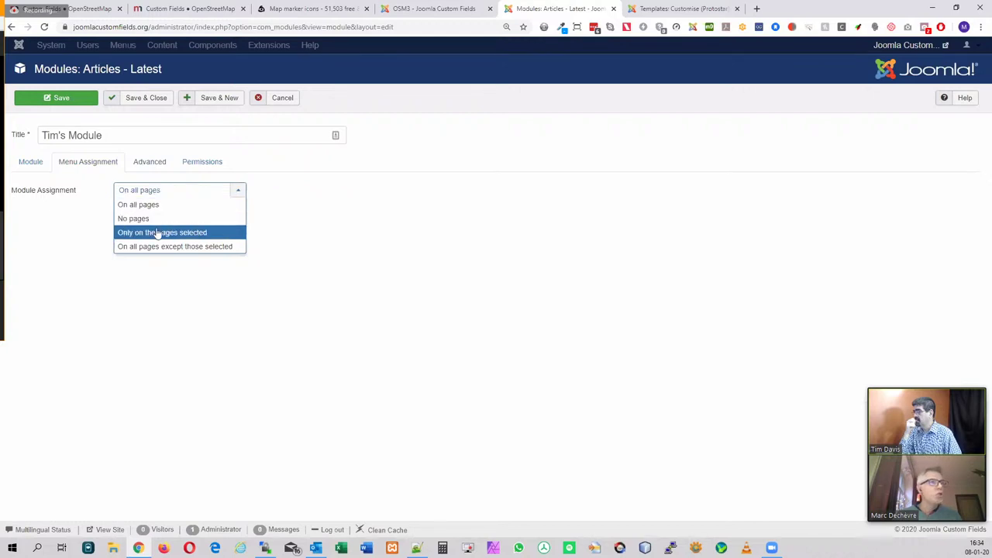
left_click(157, 232)
left_click(157, 220)
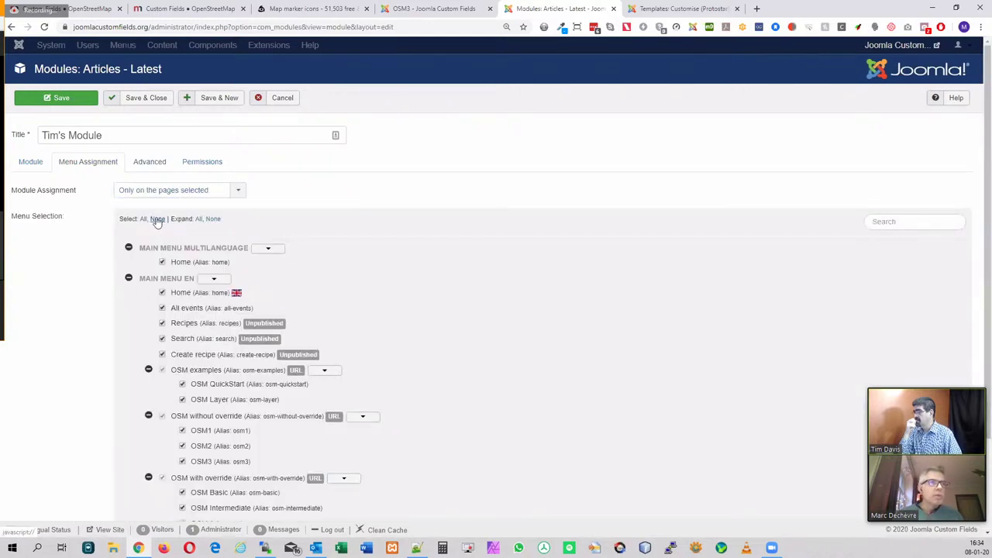
left_click(162, 292)
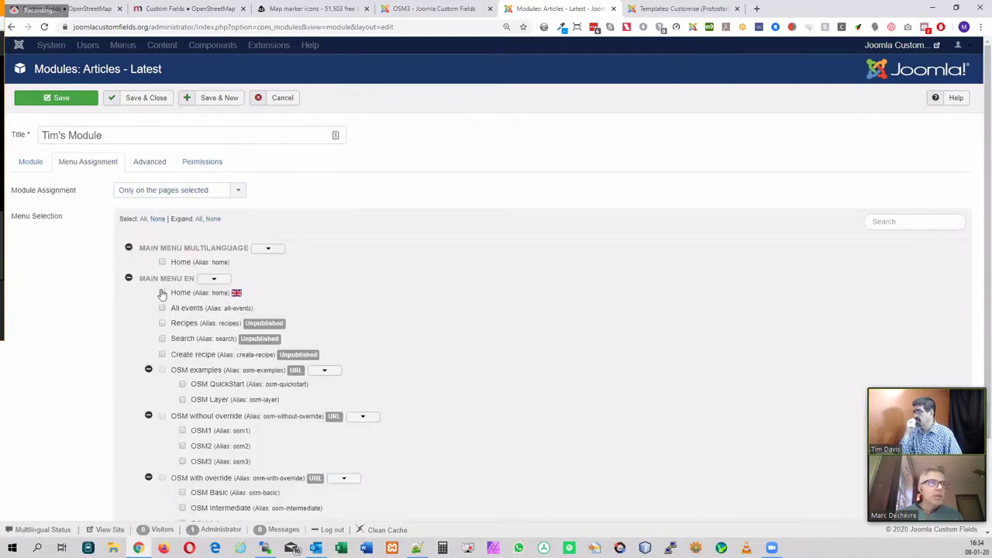
left_click(77, 99)
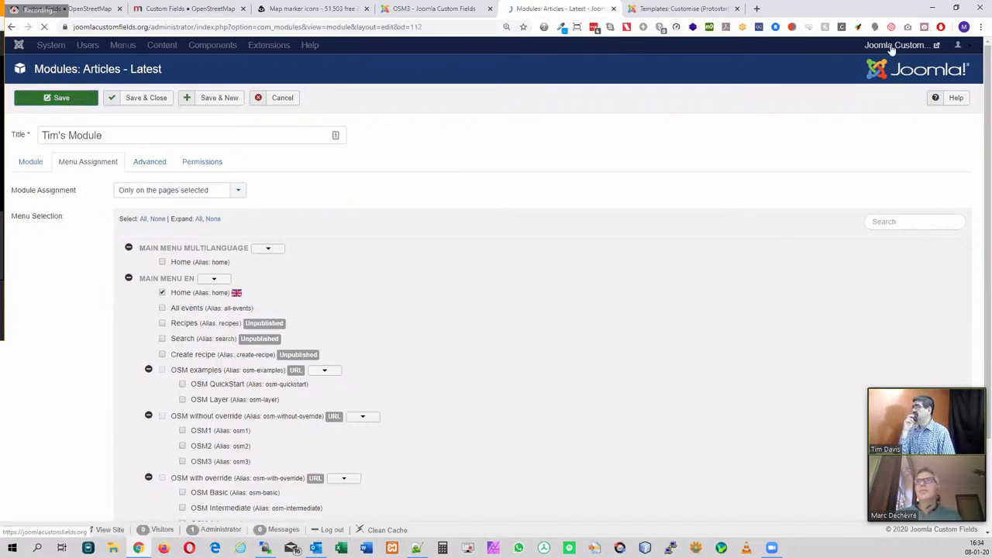
View the English homepage and highlight Tim's Module list with its custom layout line
left_click(893, 45)
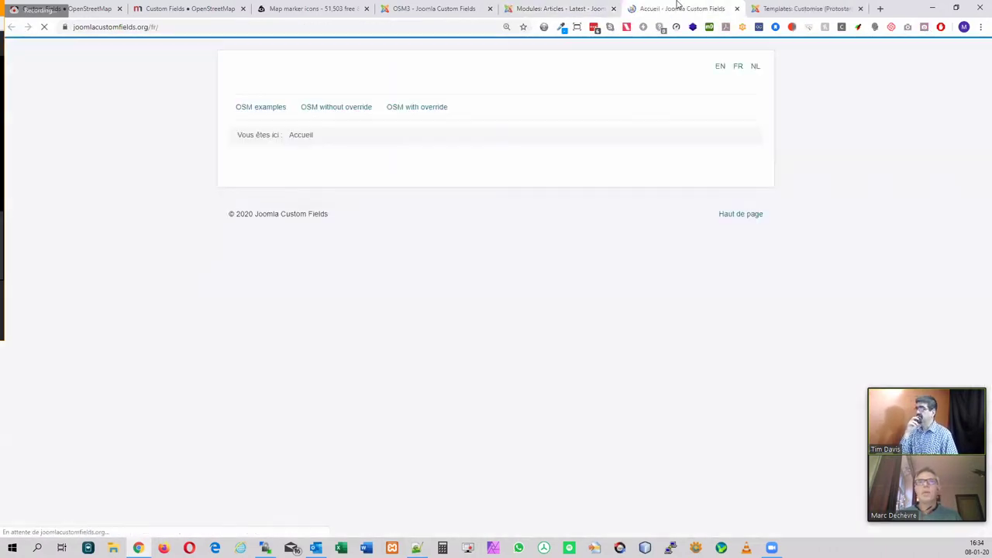
left_click(720, 67)
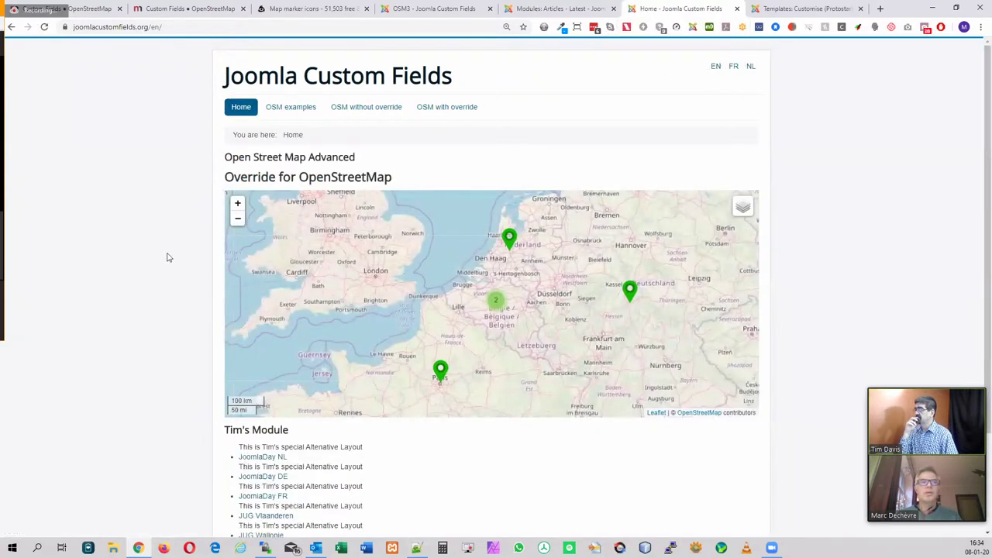
scroll(167, 257, "down", 3)
left_click_drag(226, 307, 312, 416)
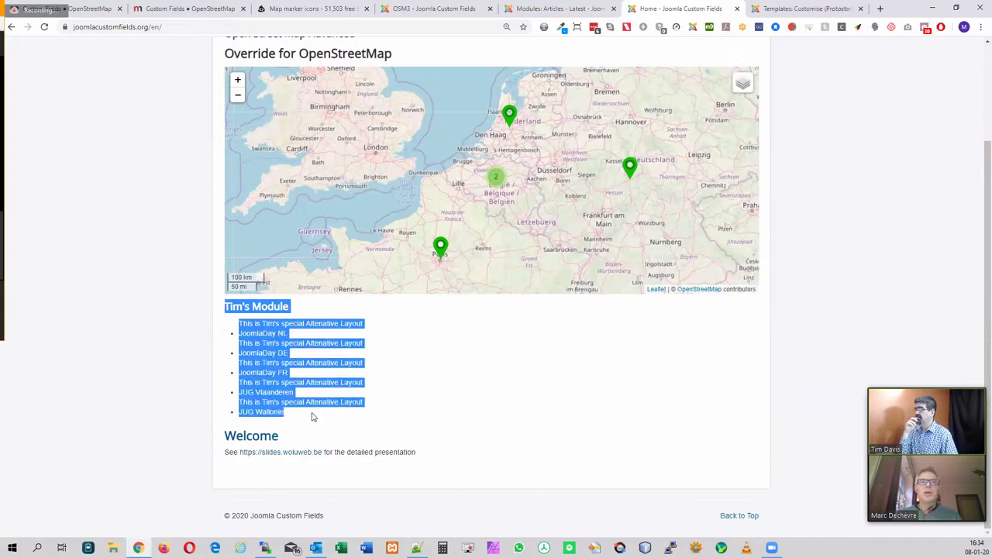
left_click(325, 327)
left_click_drag(241, 324, 359, 322)
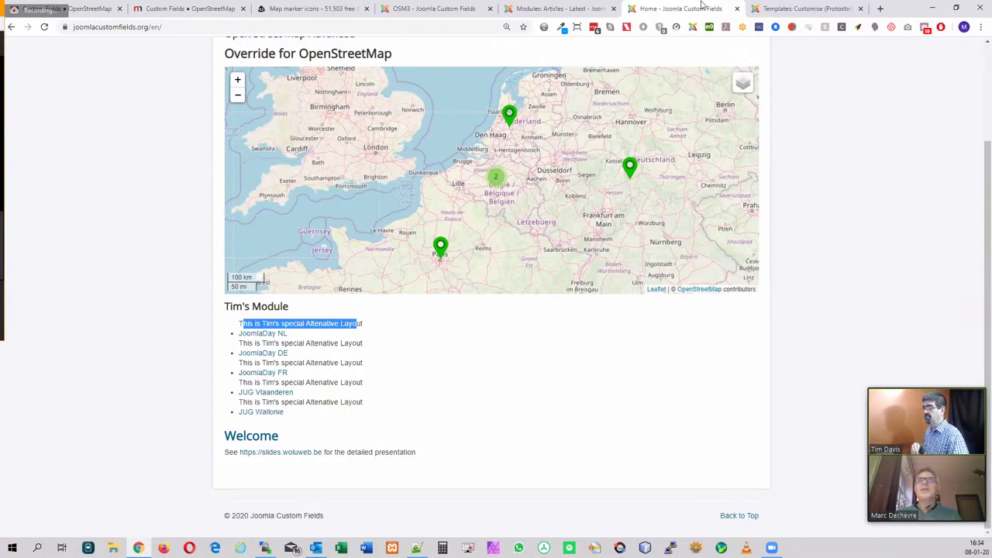
Cycle through the browser tabs back to the tim.php override editor
left_click(419, 8)
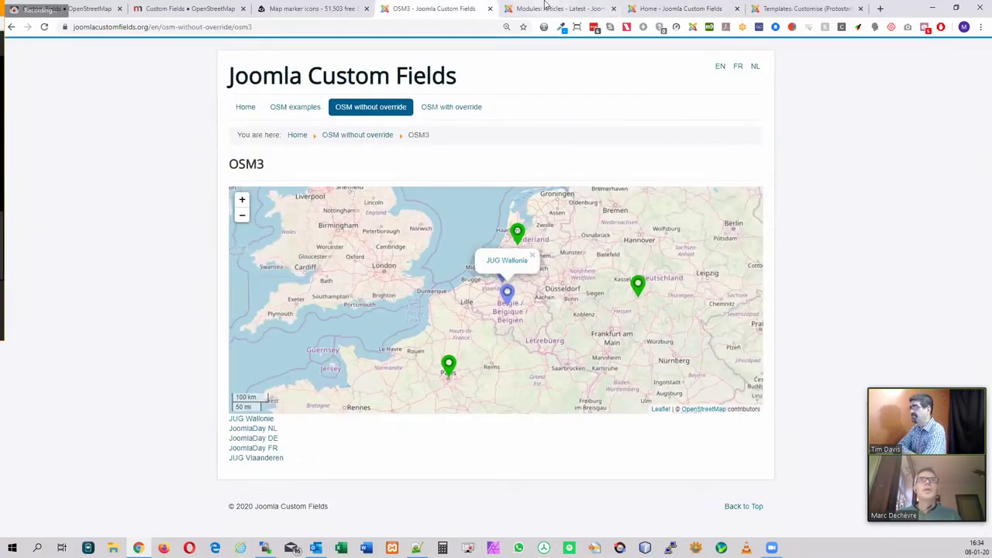
left_click(515, 6)
left_click(651, 8)
left_click(555, 10)
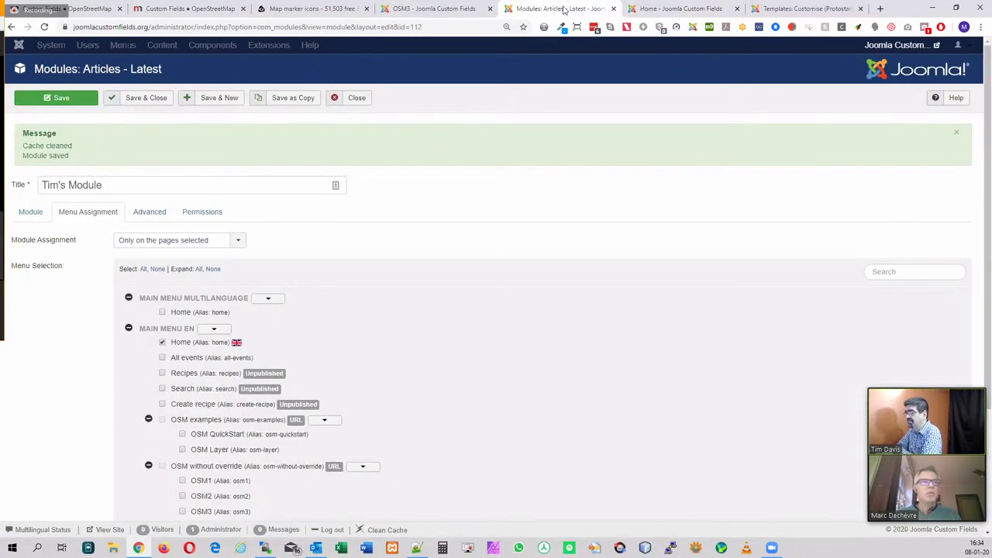
left_click(654, 8)
left_click(782, 8)
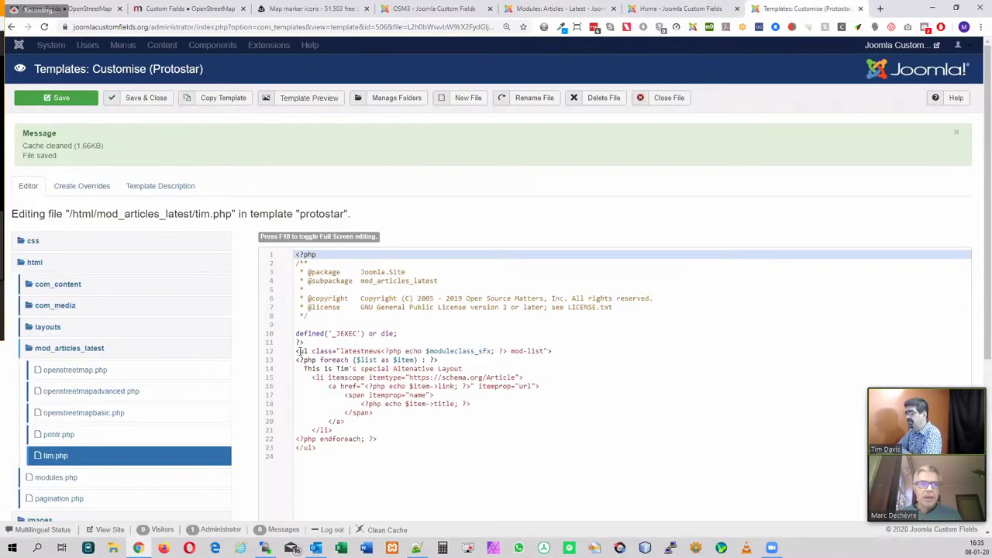
Highlight tim.php lines 12–14: list opening, foreach loop header, and the custom text line
left_click_drag(295, 350, 587, 350)
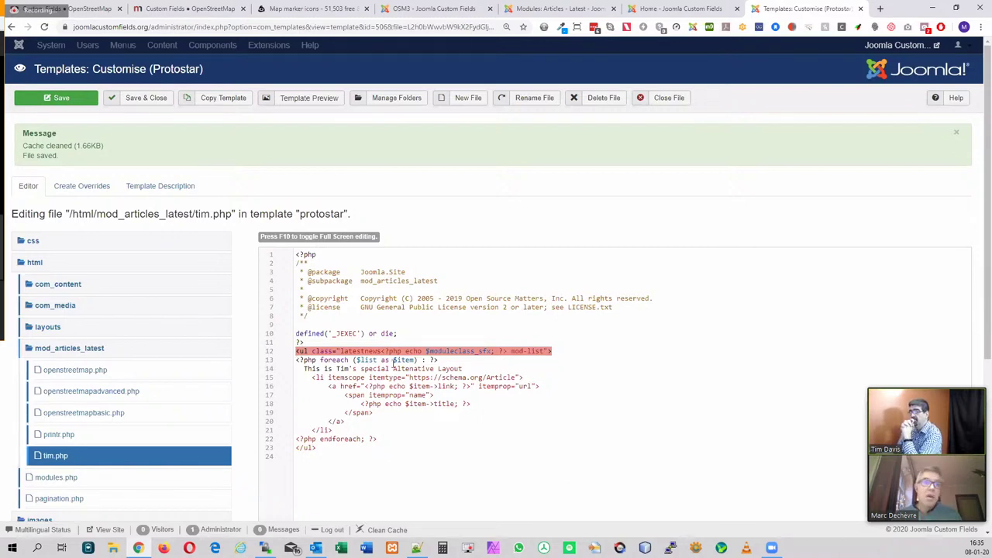
double_click(324, 360)
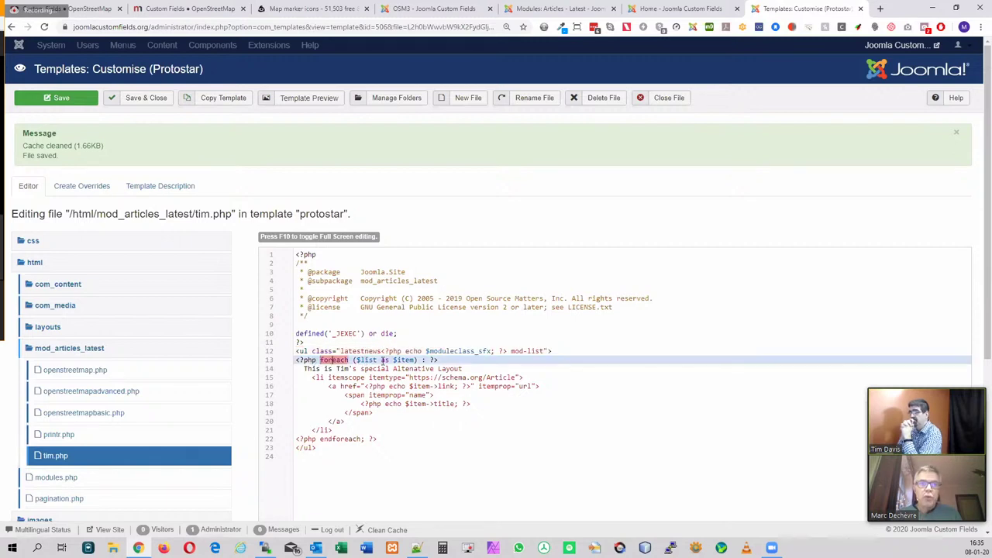
left_click_drag(321, 361, 417, 362)
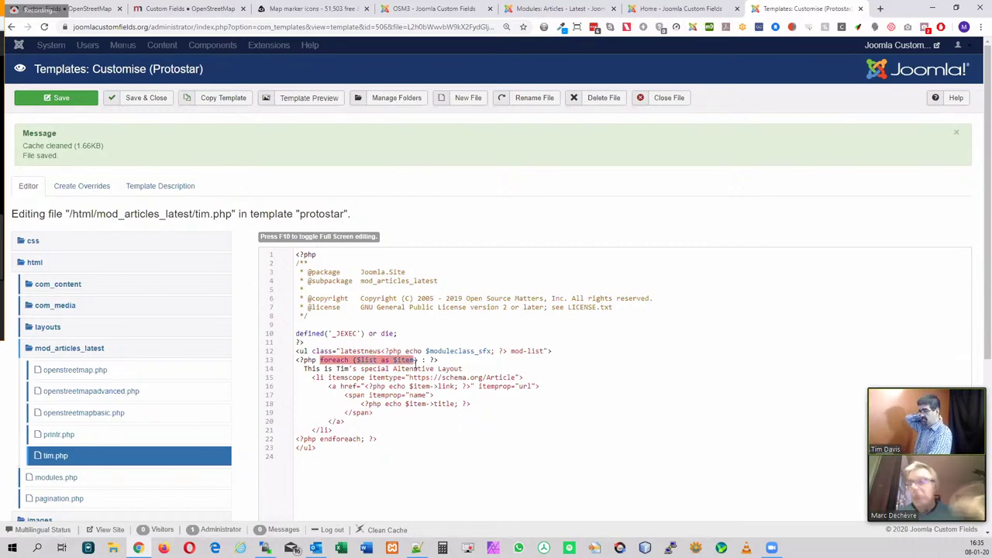
left_click_drag(305, 370, 319, 370)
double_click(415, 370)
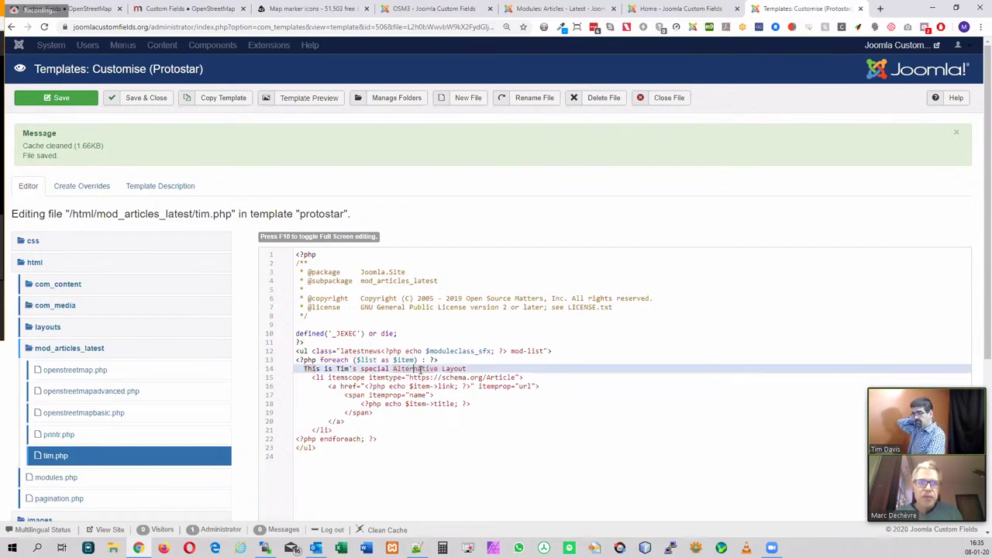
left_click_drag(305, 369, 468, 371)
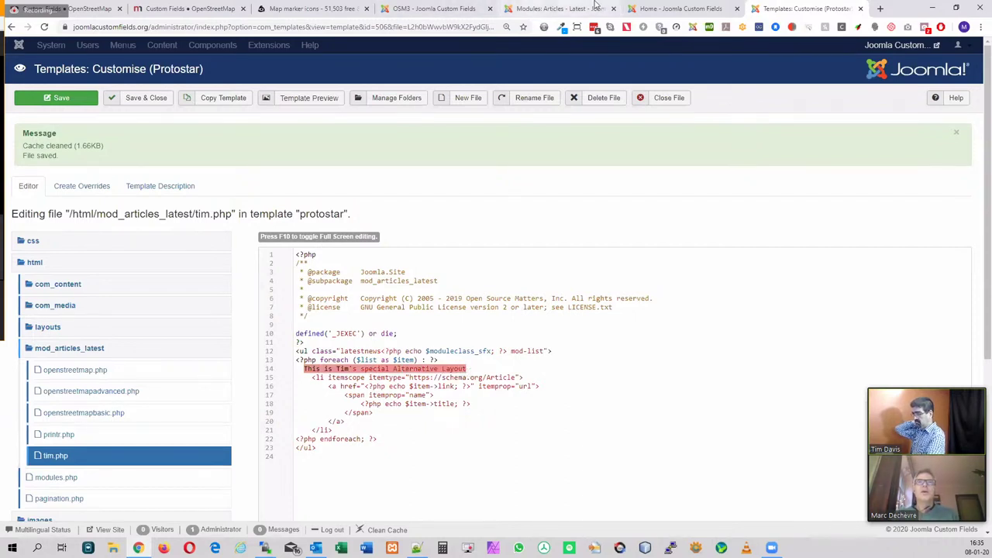
left_click(431, 8)
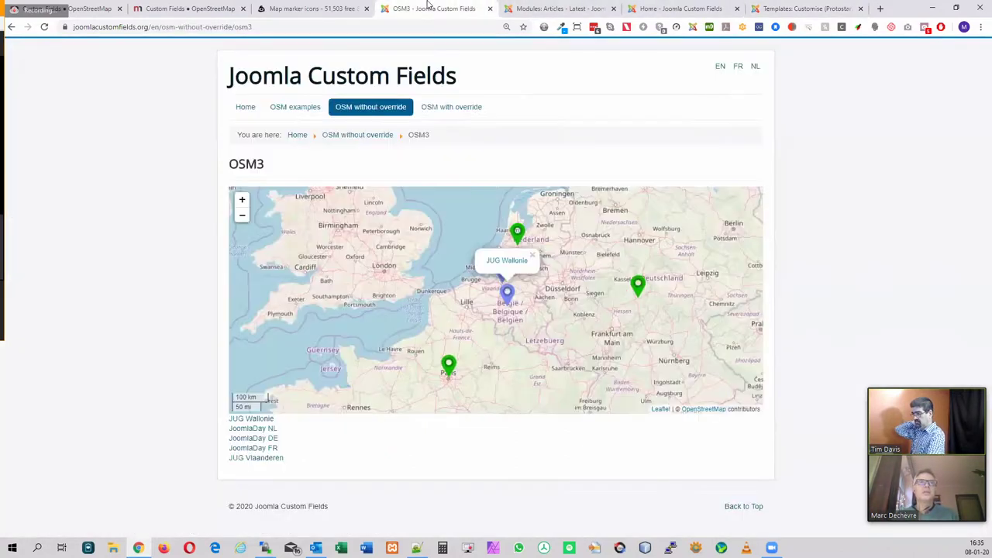
Close the OSM3 tab and highlight the custom layout lines above each event on the home page
left_click(490, 8)
left_click(543, 9)
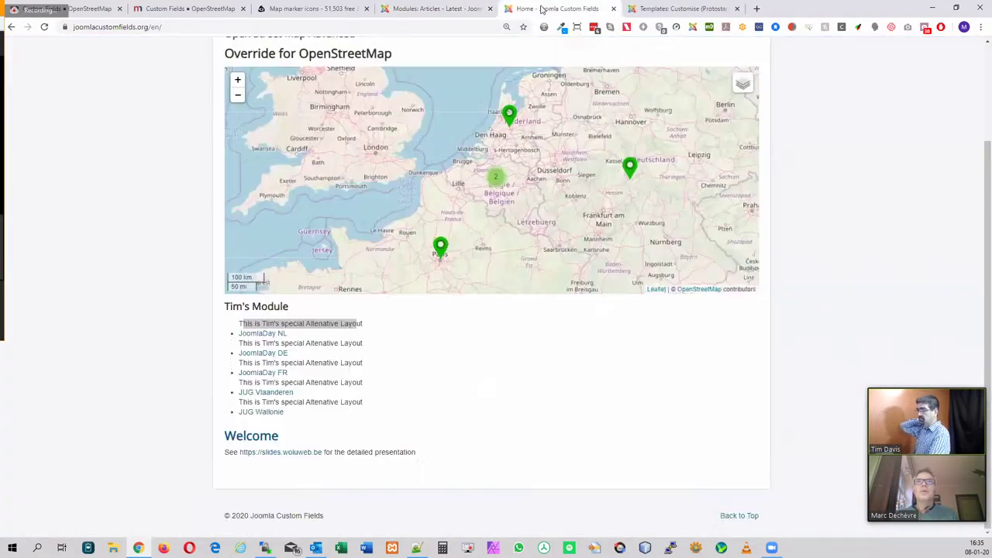
left_click(240, 323)
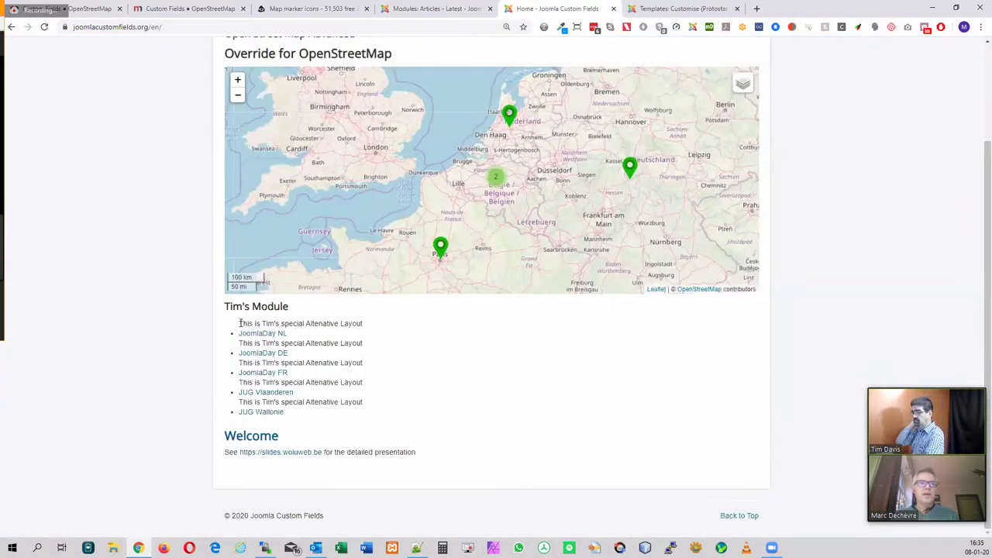
triple_click(319, 324)
left_click_drag(242, 342, 361, 343)
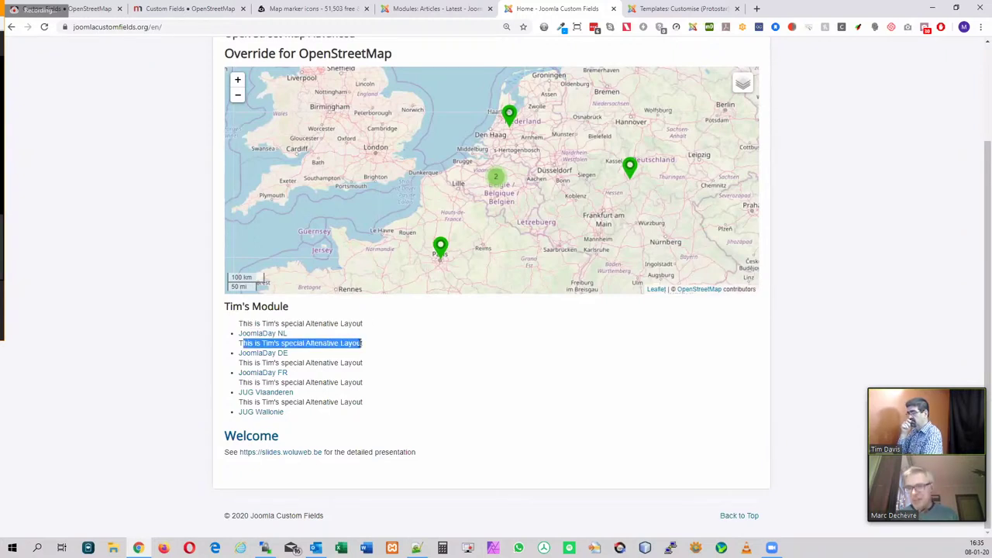
left_click(691, 8)
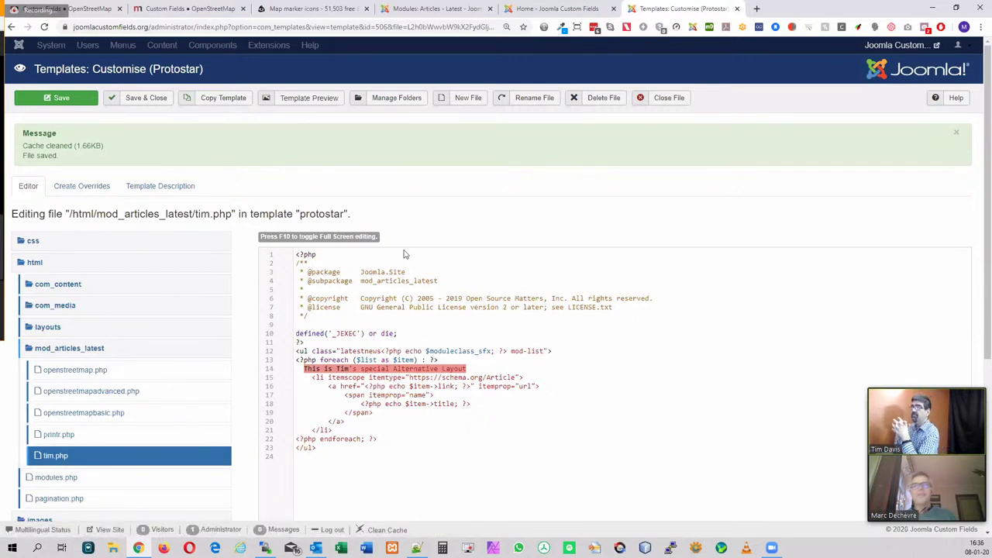
Compare the tim.php code with the home page output, ending on Tim's Module's edit form
left_click(297, 254)
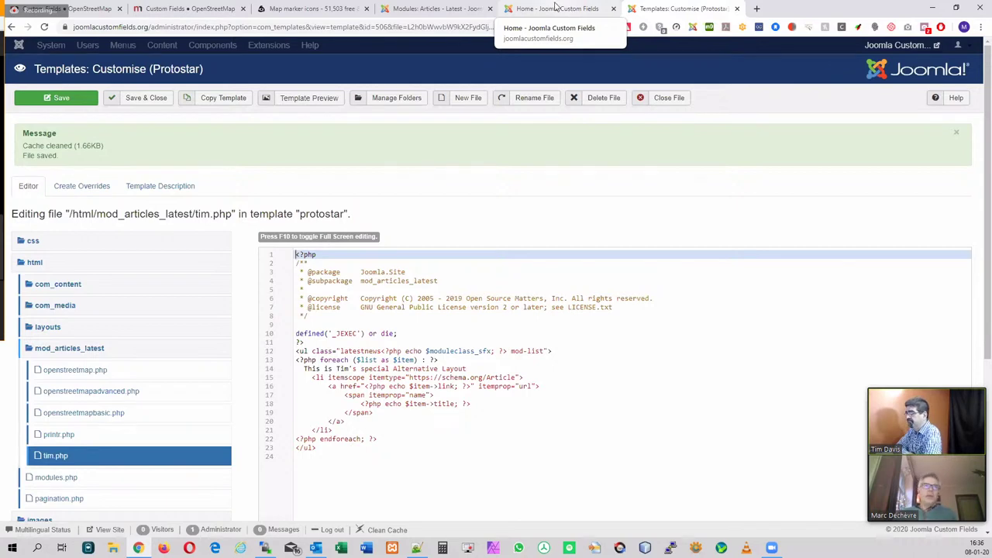
left_click(555, 7)
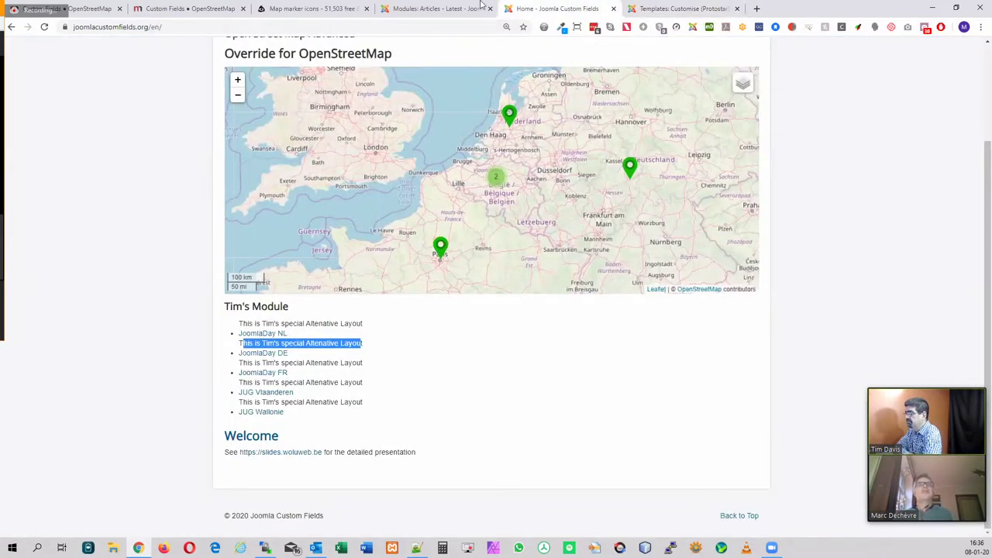
left_click(442, 8)
left_click(555, 7)
left_click(467, 8)
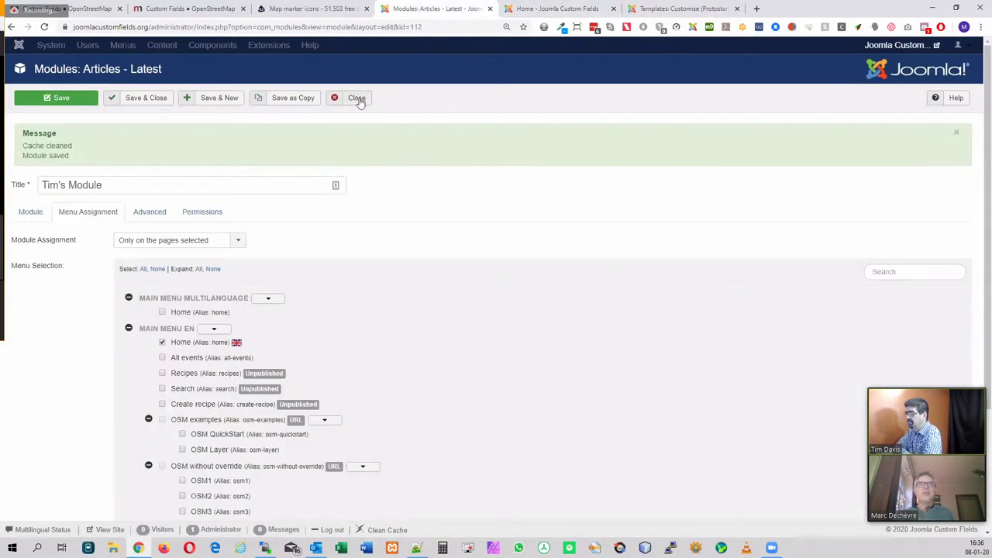
Review the Module tab settings, leaving Featured Articles at Show
left_click(31, 214)
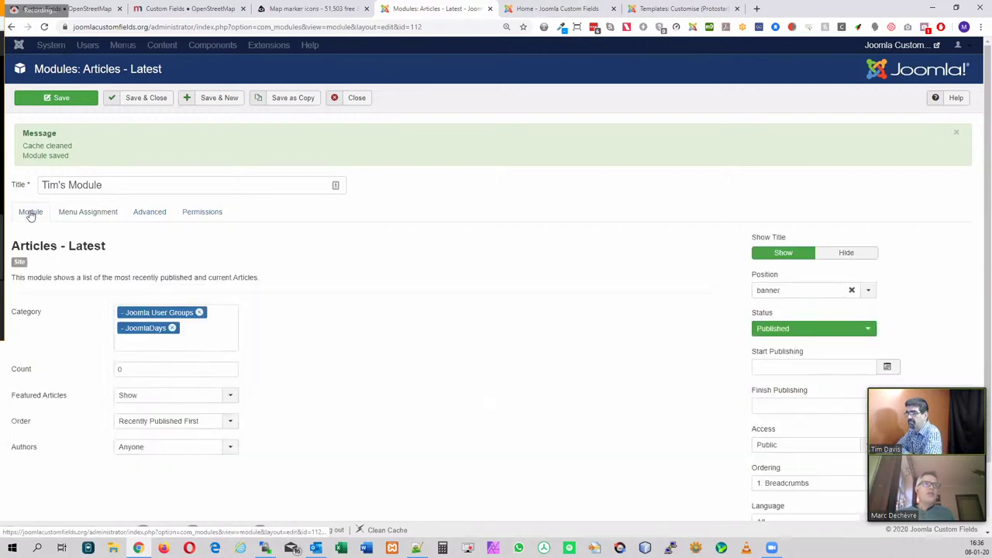
left_click_drag(13, 247, 99, 258)
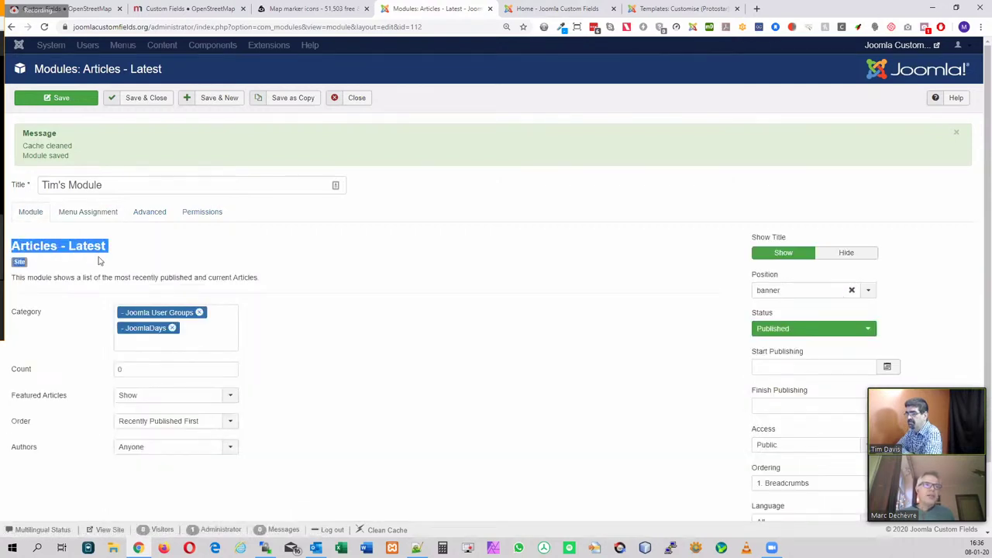
left_click(117, 249)
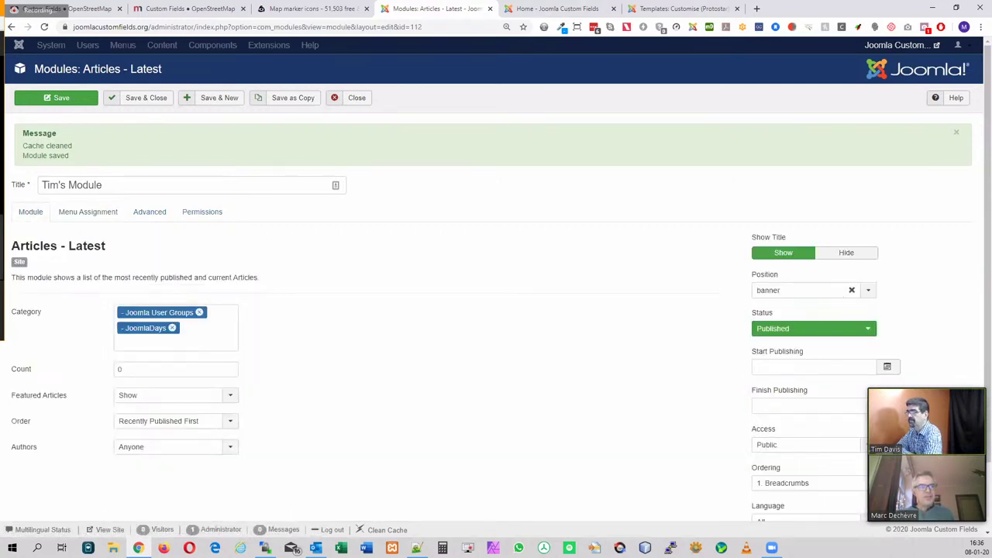
mouse_move(23, 318)
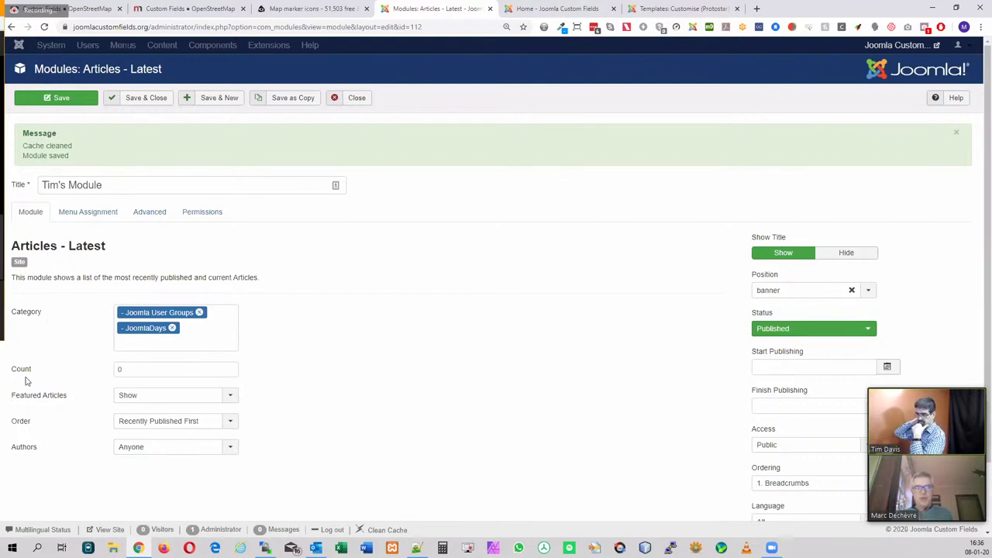
mouse_move(23, 377)
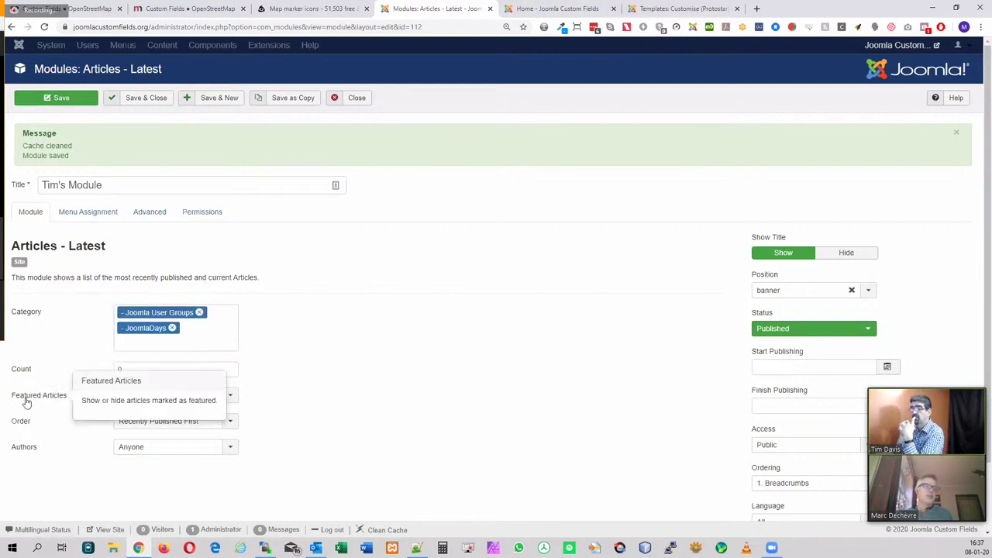
left_click(150, 396)
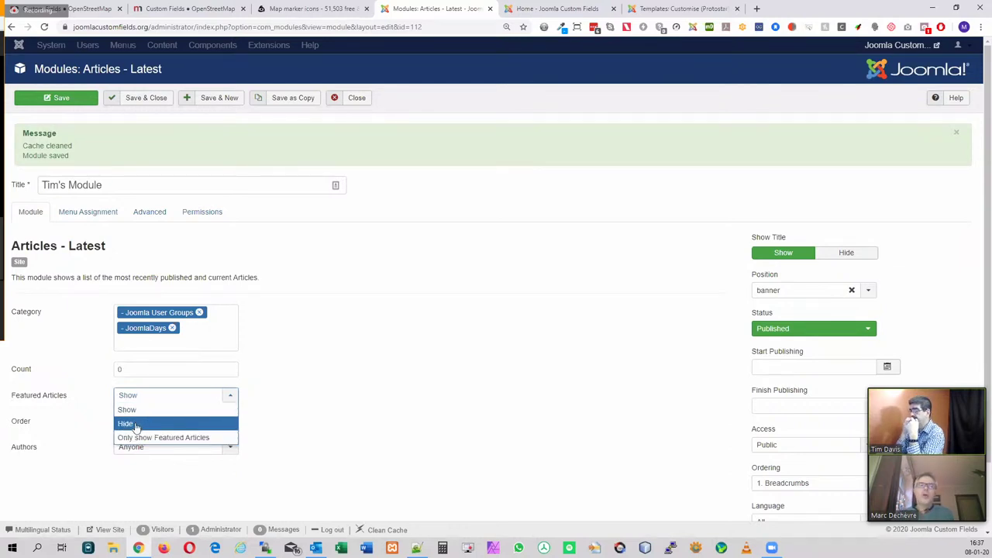
left_click(74, 403)
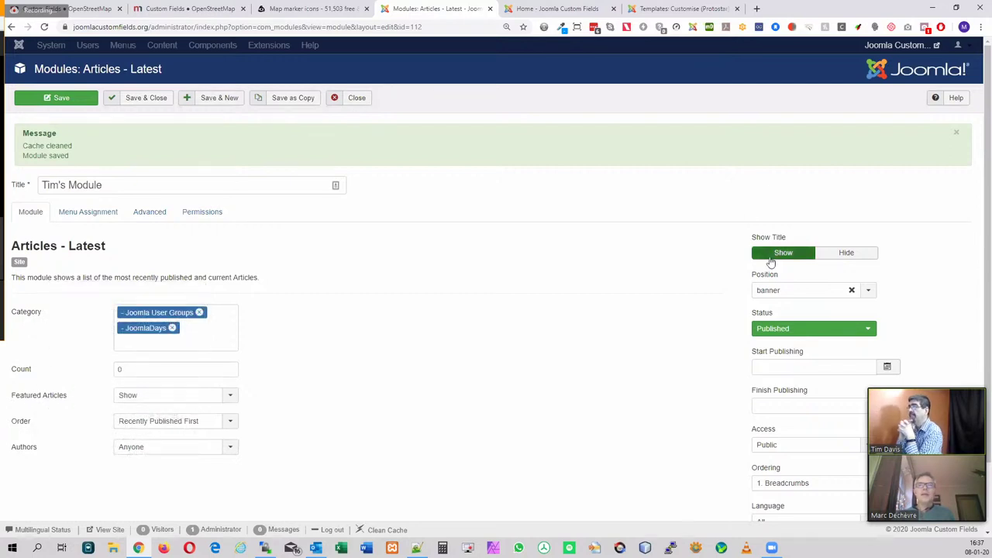
Save Tim's Module as Unpublished, then select lines 12–23 in tim.php
left_click(782, 330)
left_click(776, 356)
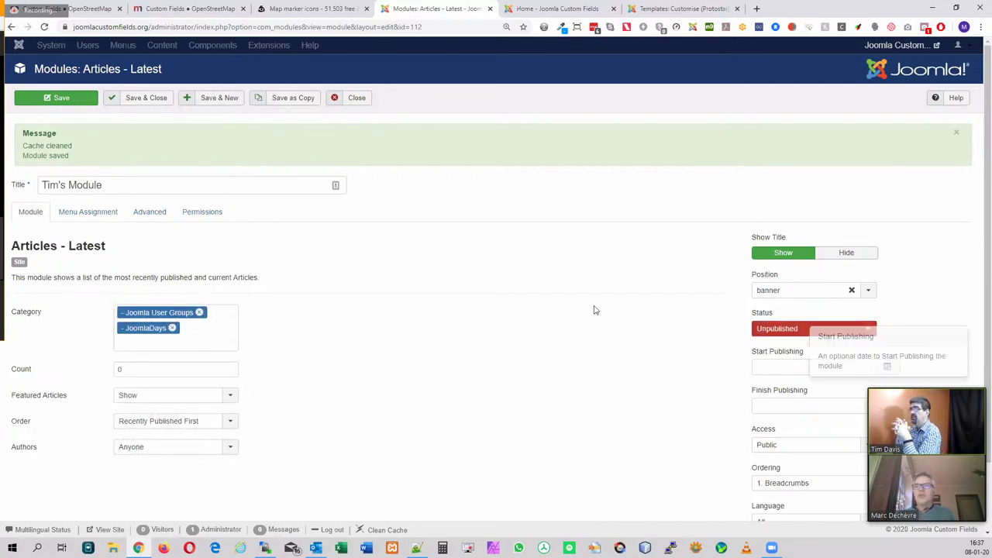
left_click(149, 101)
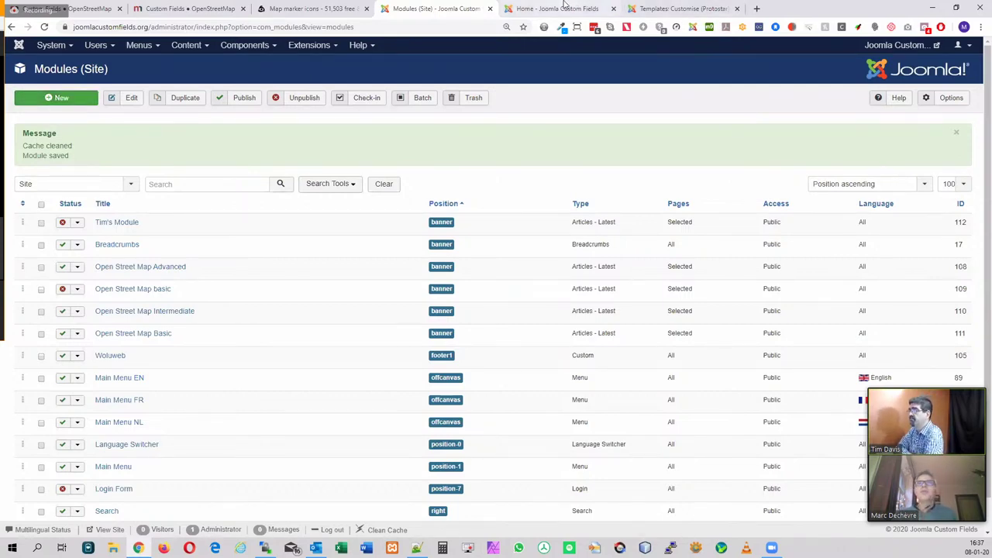
left_click(679, 8)
left_click_drag(335, 450, 293, 353)
Delete the special alternative layout text line 14 from tim.php
left_click(359, 365)
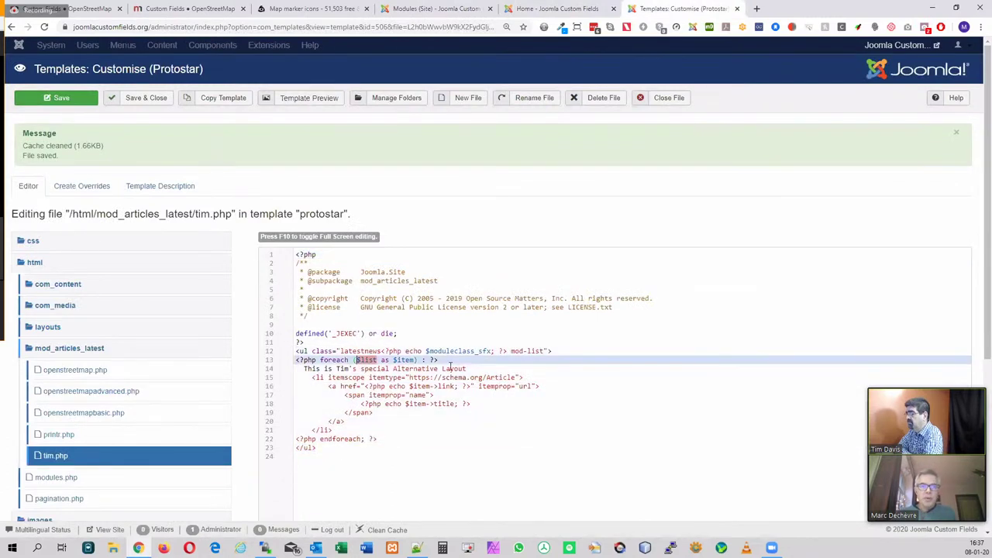
left_click_drag(470, 369, 256, 376)
key("BackSpace")
key("BackSpace")
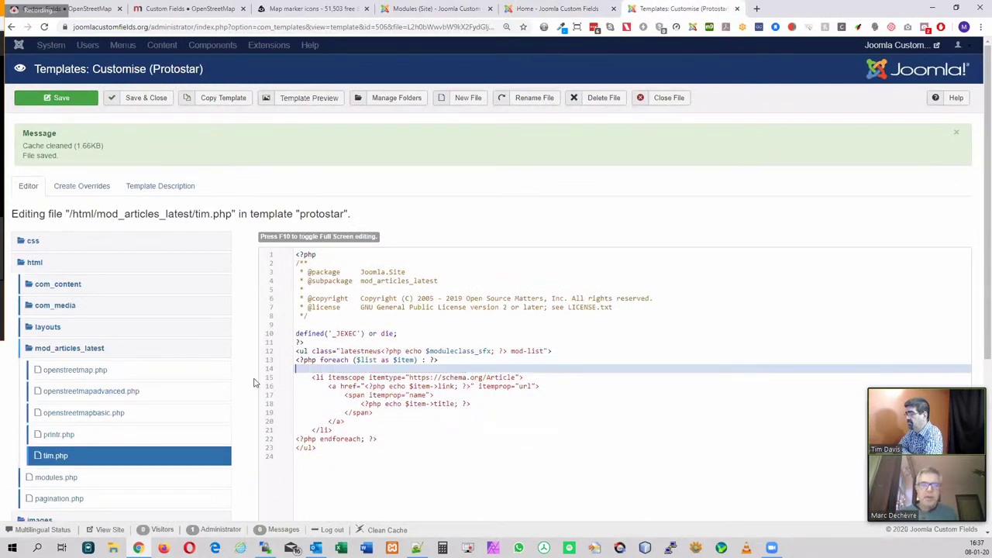
Highlight the foreach loop, li tag, article link and title code, then return to Site Modules
left_click_drag(326, 439, 268, 337)
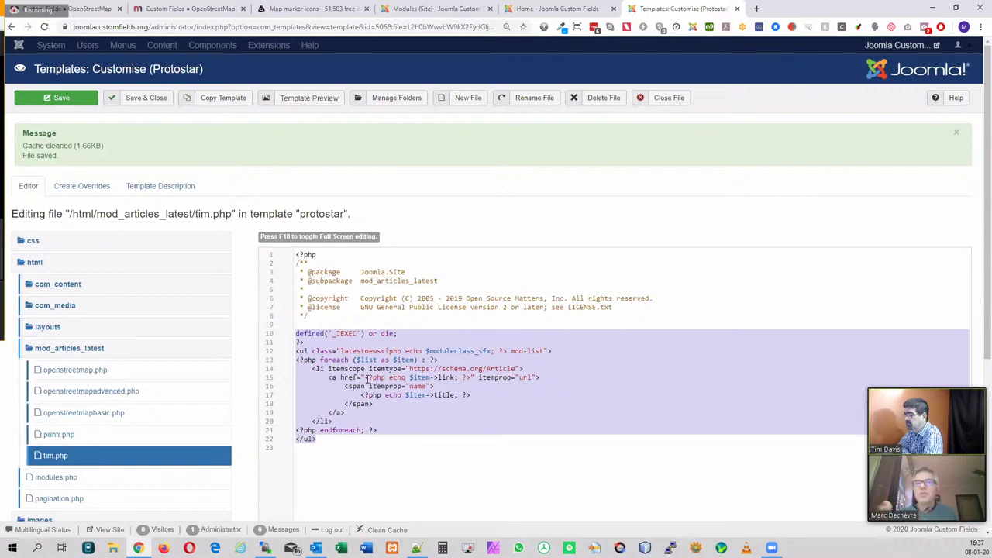
double_click(335, 361)
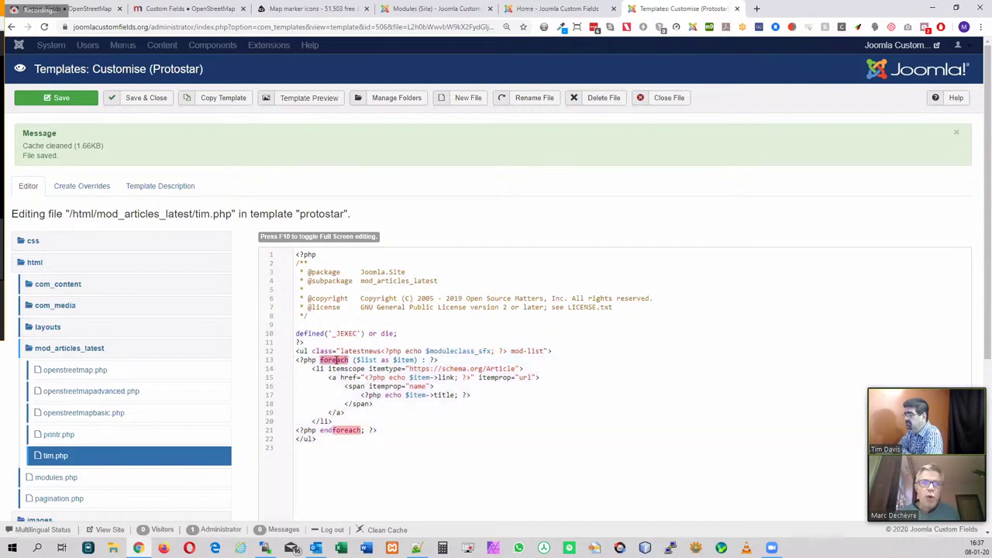
left_click(316, 370)
double_click(319, 369)
left_click_drag(329, 379, 454, 380)
left_click(359, 395)
left_click_drag(360, 395, 487, 399)
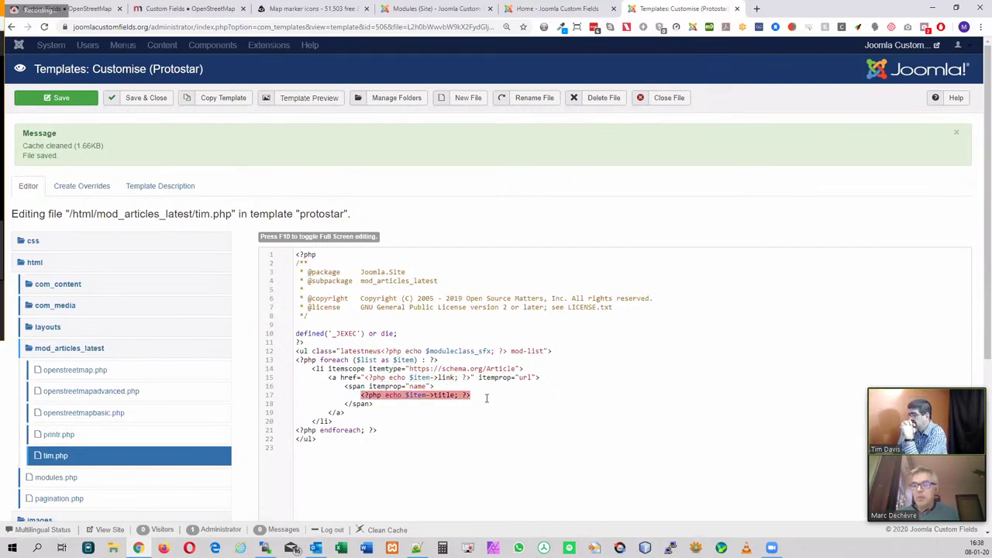
left_click(561, 8)
left_click(644, 7)
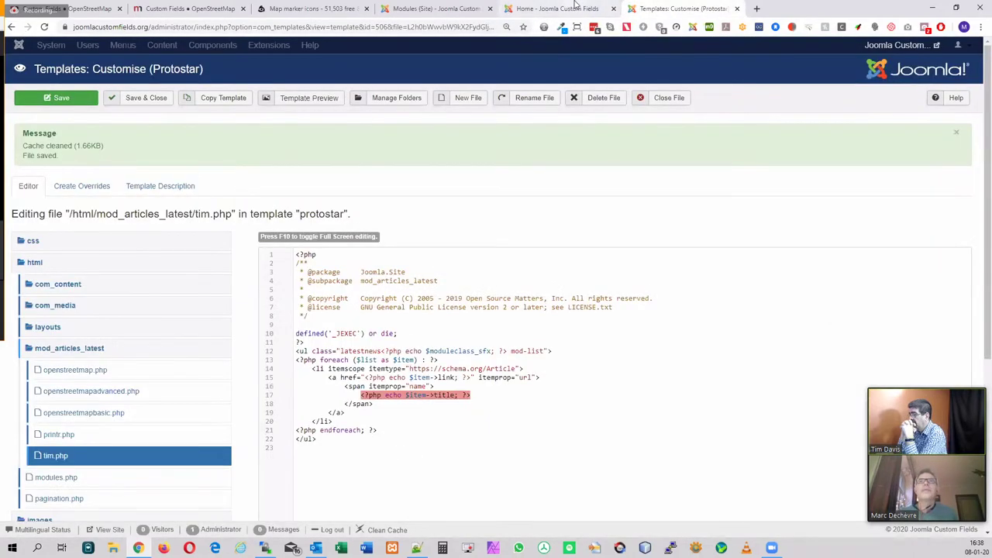
left_click(550, 8)
left_click(463, 6)
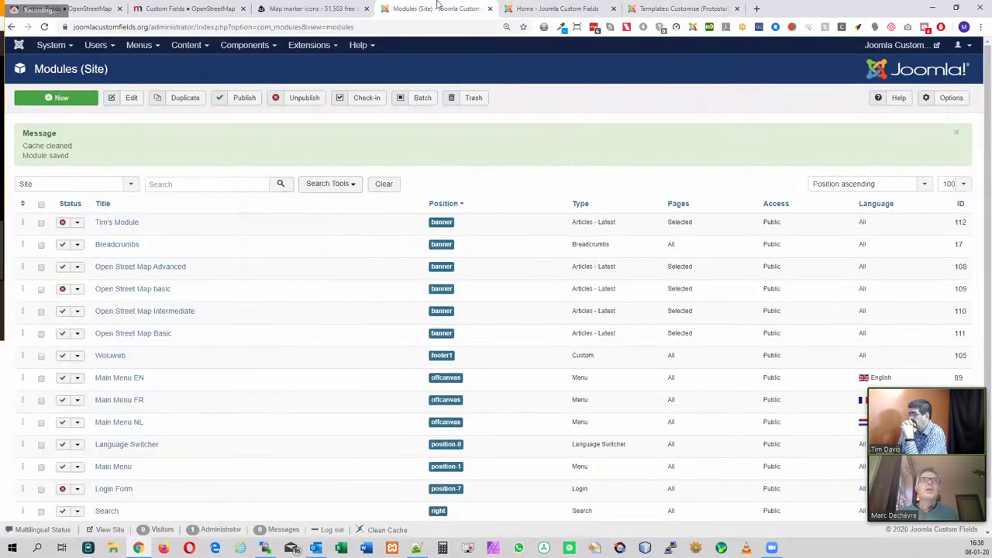
Start a new site module of type Articles - Newsflash
left_click(309, 45)
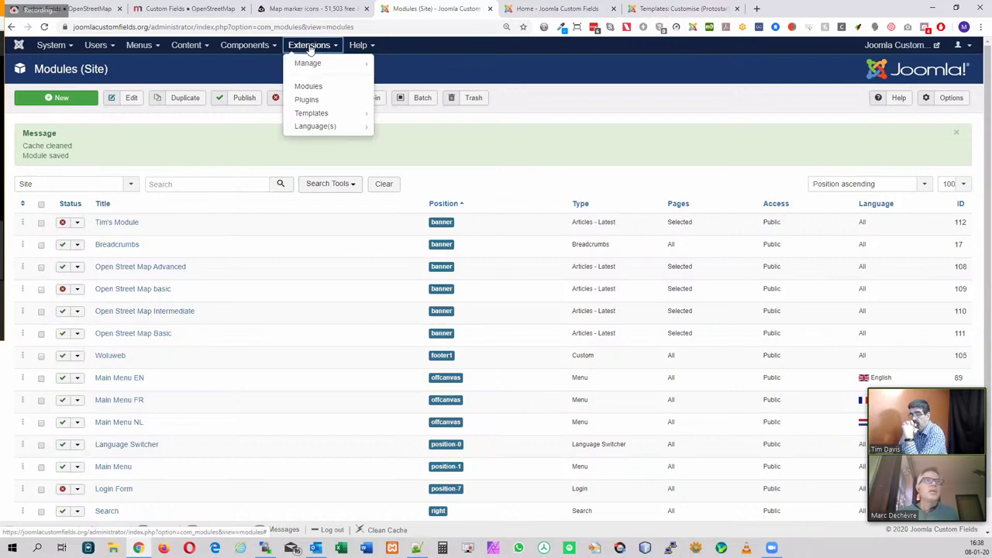
left_click(56, 97)
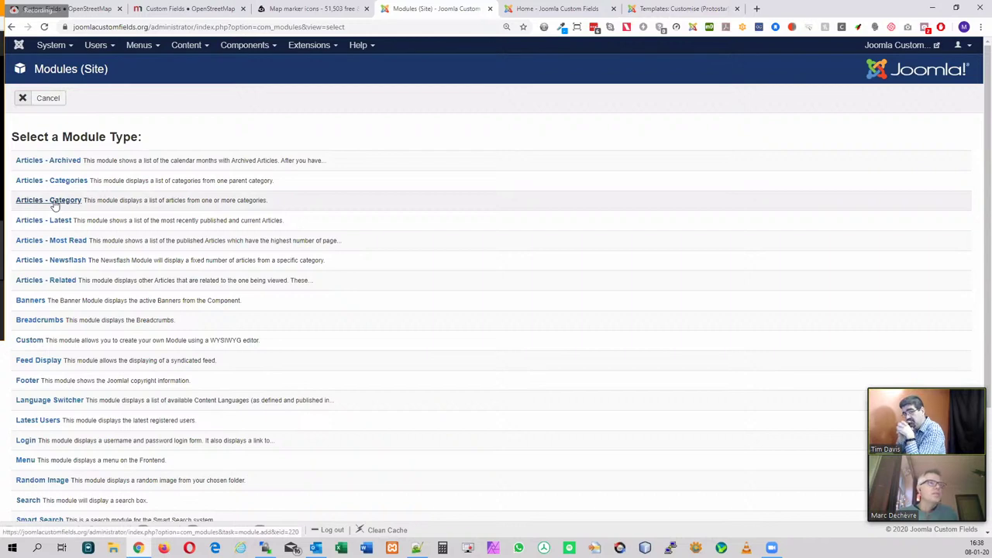
left_click(54, 262)
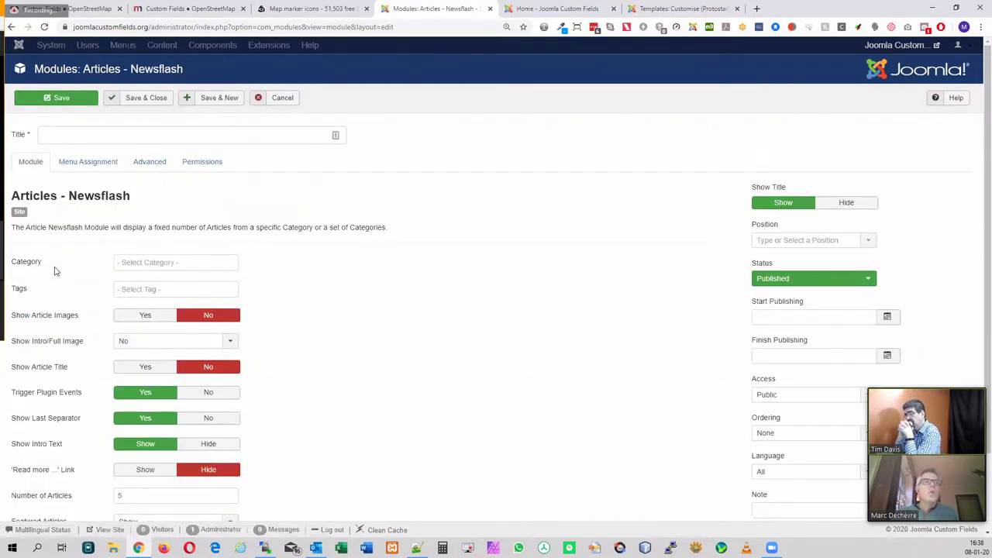
Scroll through the Articles - Newsflash module options
scroll(56, 272, "down", 1)
scroll(56, 271, "up", 1)
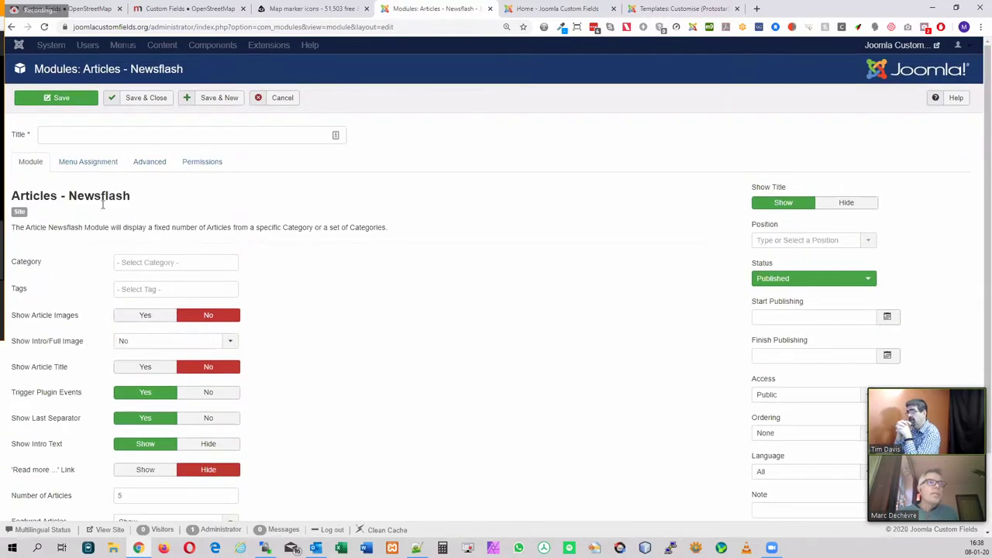
scroll(12, 310, "down", 1)
scroll(16, 310, "up", 1)
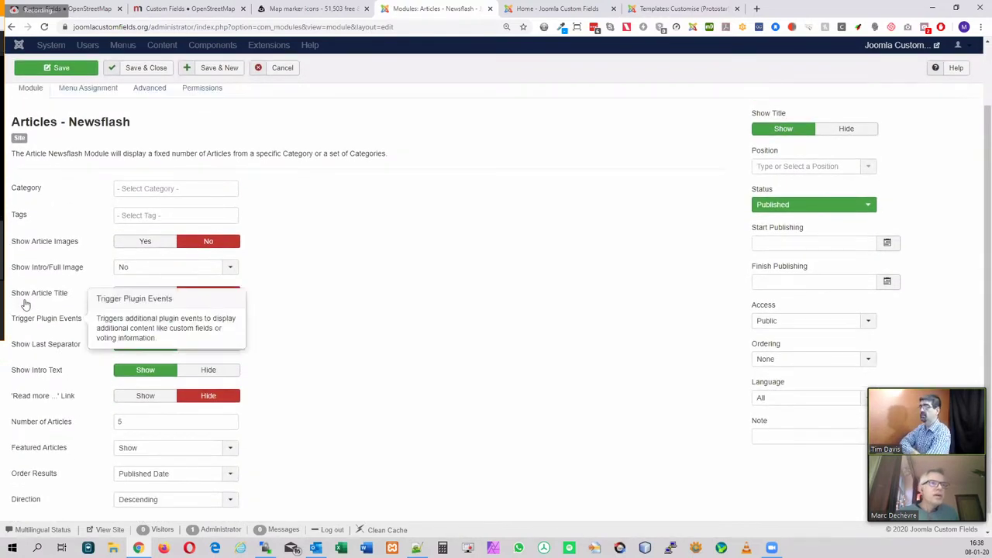
scroll(258, 196, "down", 1)
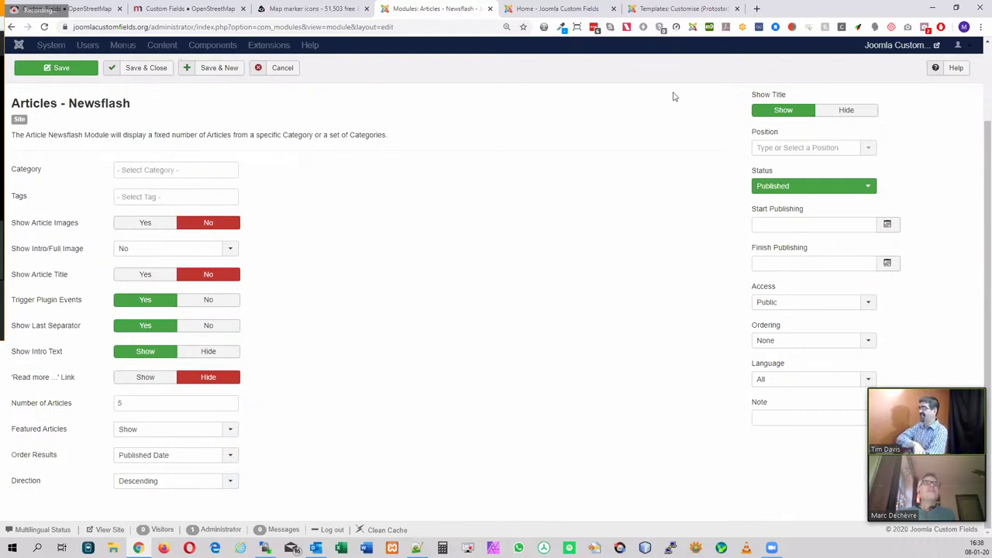
double_click(106, 107)
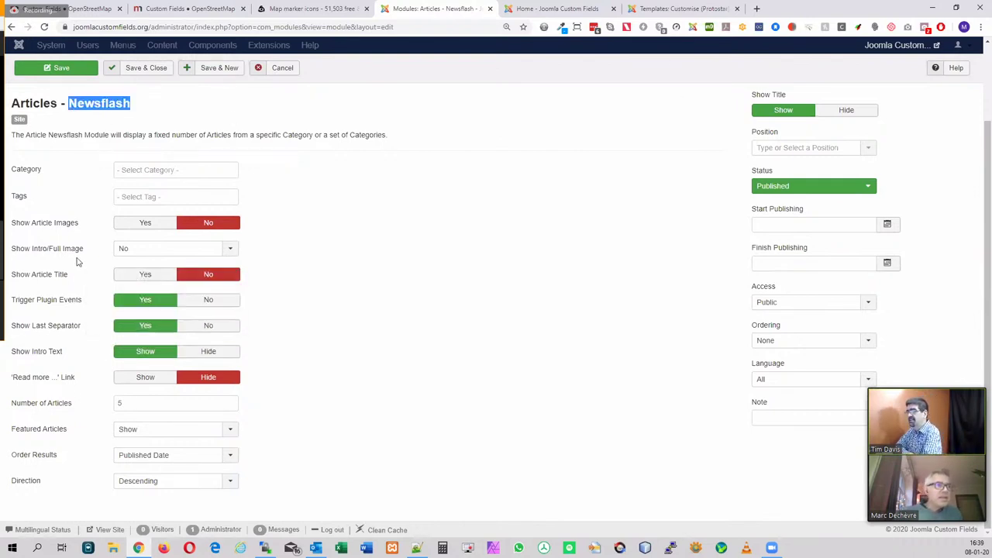
mouse_move(16, 307)
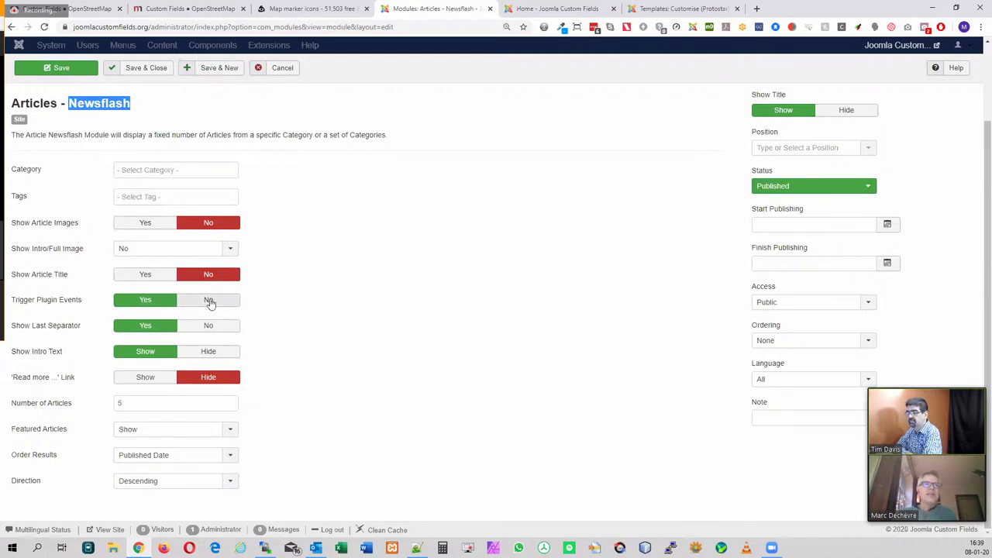
Toggle Trigger Plugin Events to No and back to Yes, then cancel without saving
left_click(209, 301)
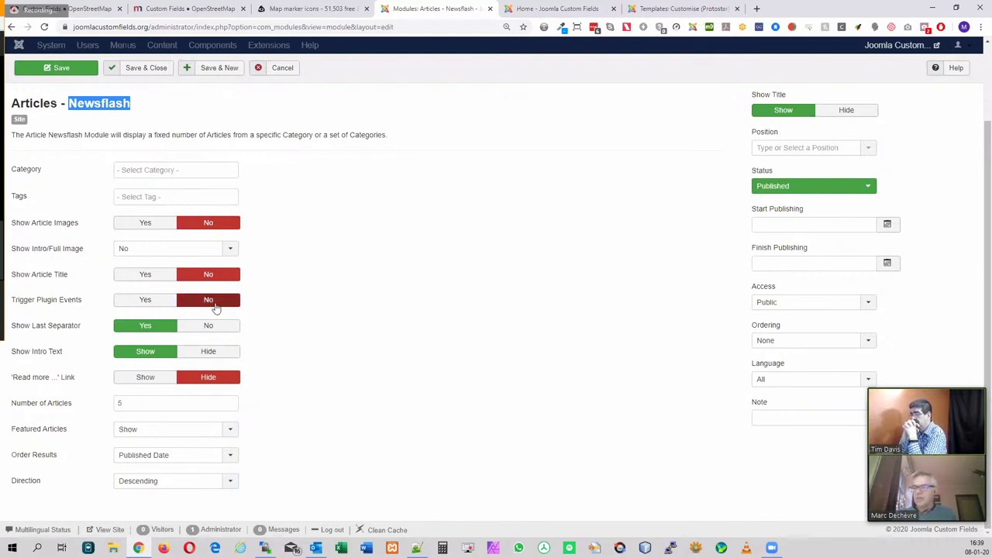
left_click(147, 299)
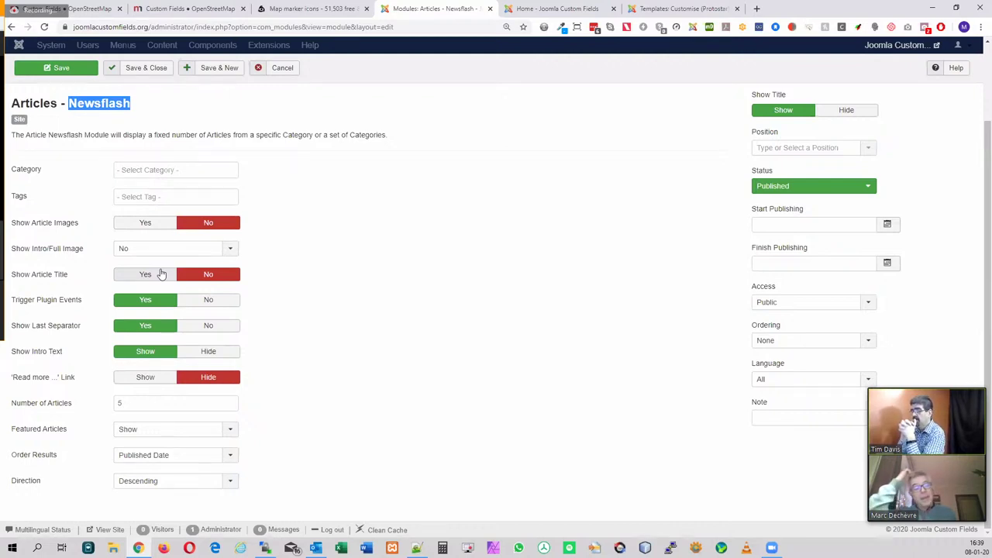
left_click(282, 69)
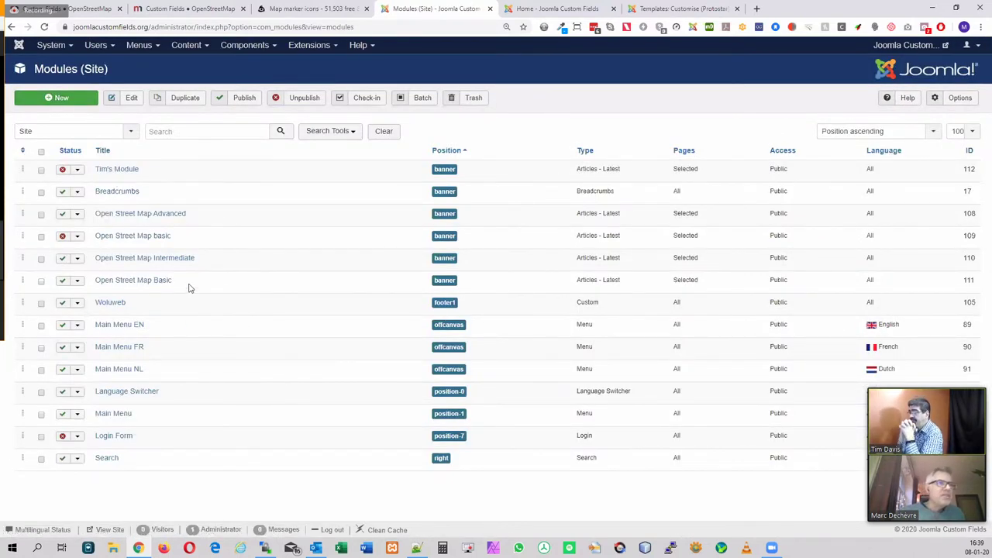
Create a new Articles - Latest site module and place the cursor in its empty Title field
left_click(70, 98)
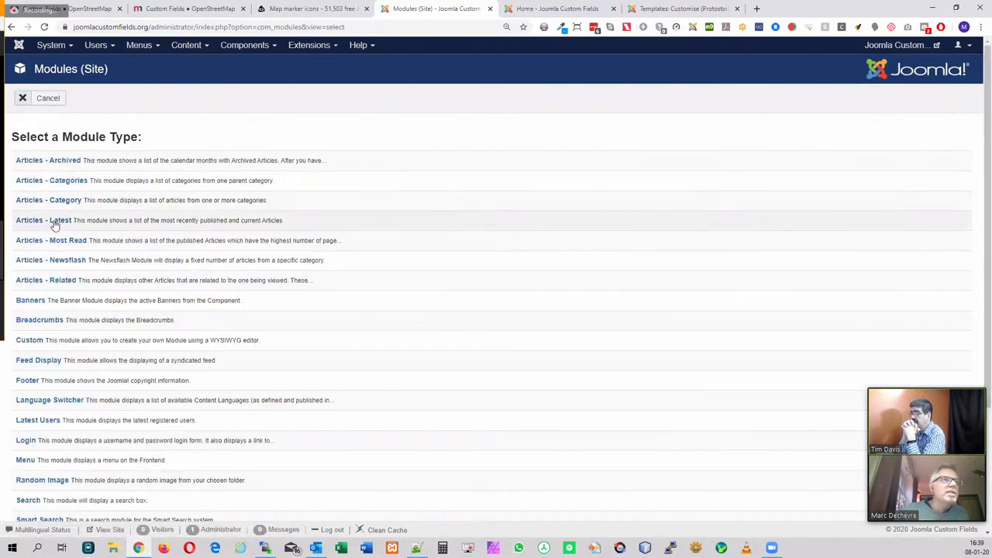
left_click(53, 221)
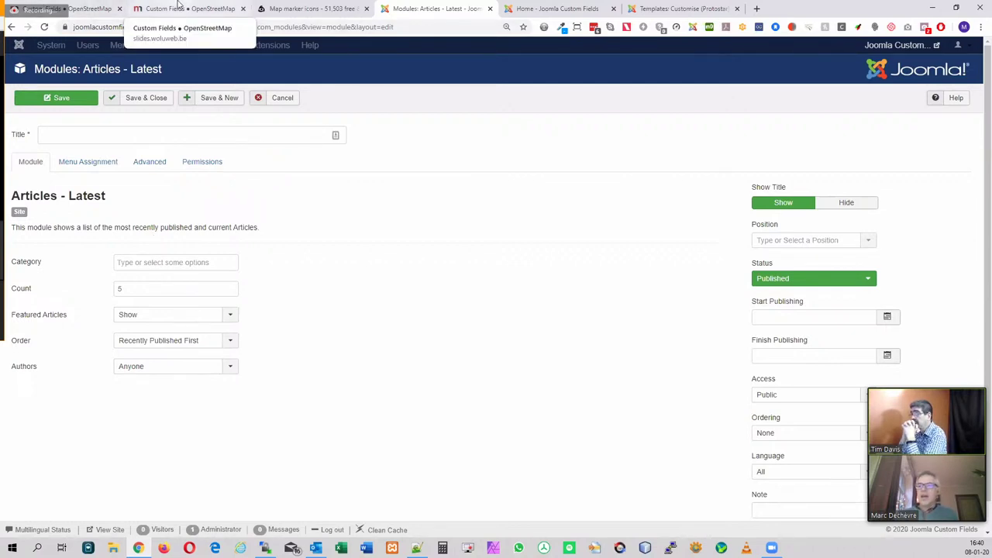
left_click(43, 136)
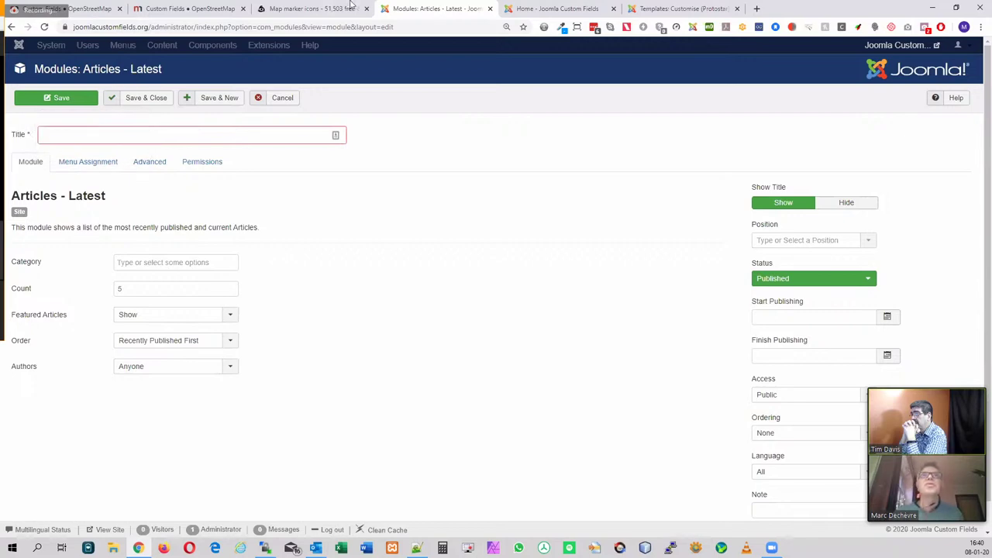
Advance the slides to 12.1 'Modules: Articles – Newsflash' and highlight part of the jcfields code line
left_click(203, 6)
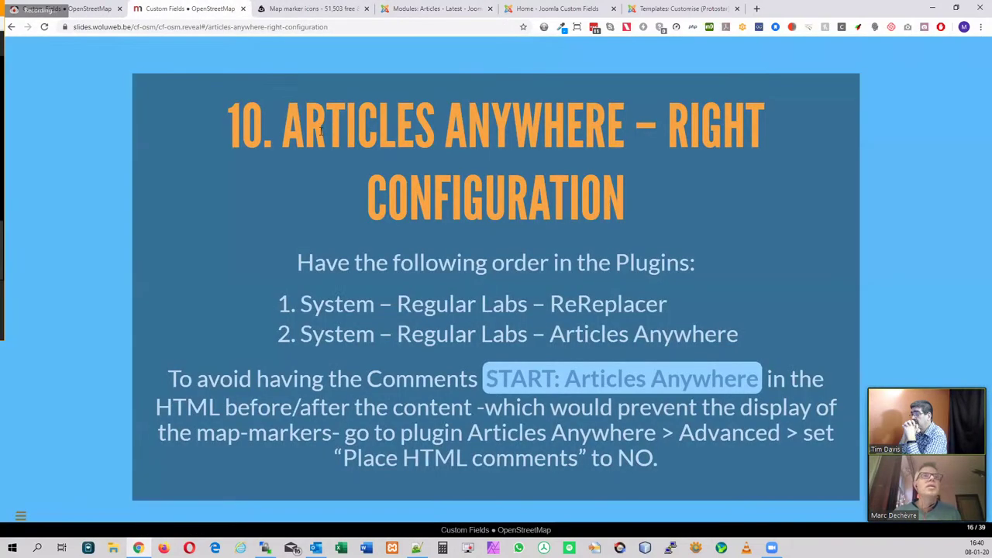
key("Right")
key("Down")
key("Down")
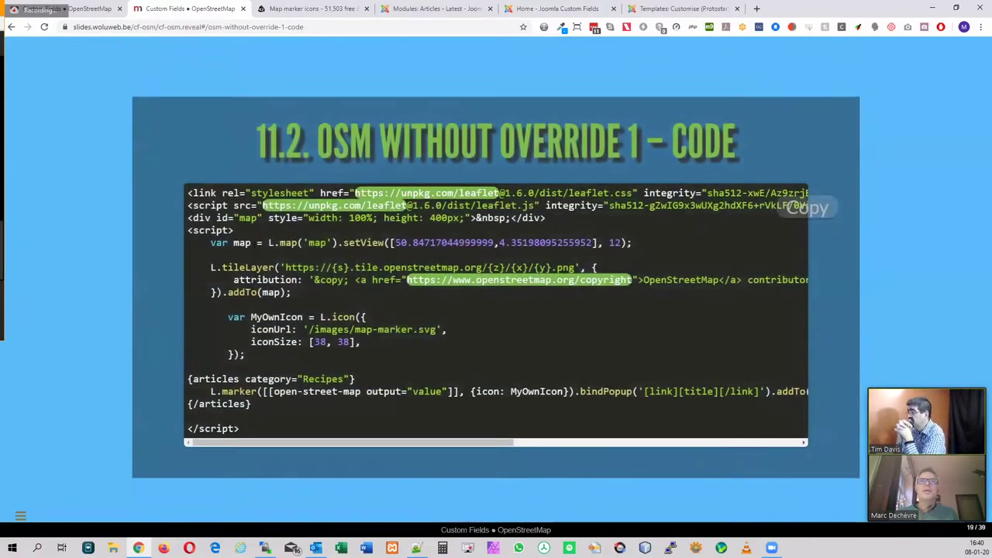
key("Down")
key("Down")
key("Down")
key("Down")
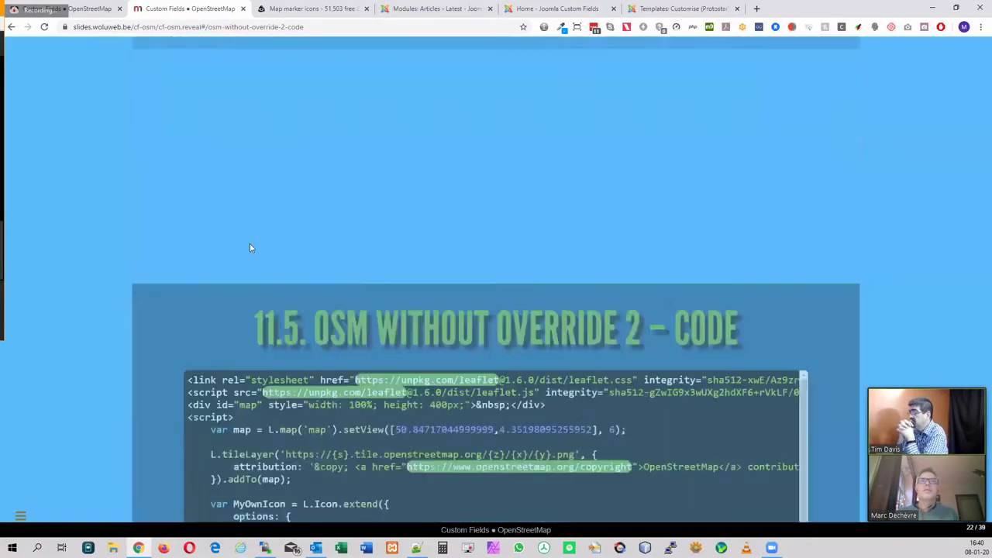
key("Down")
key("Down")
key("Right")
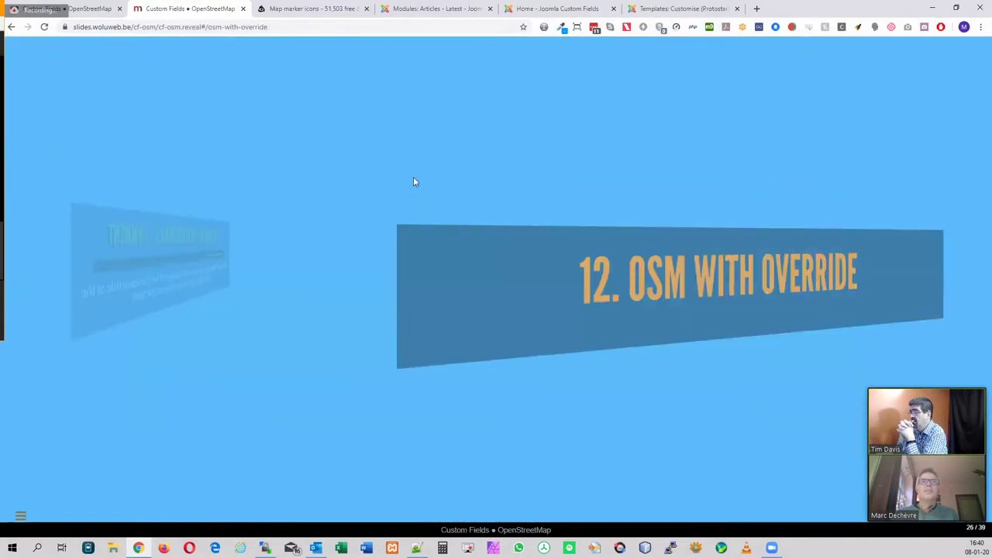
key("Down")
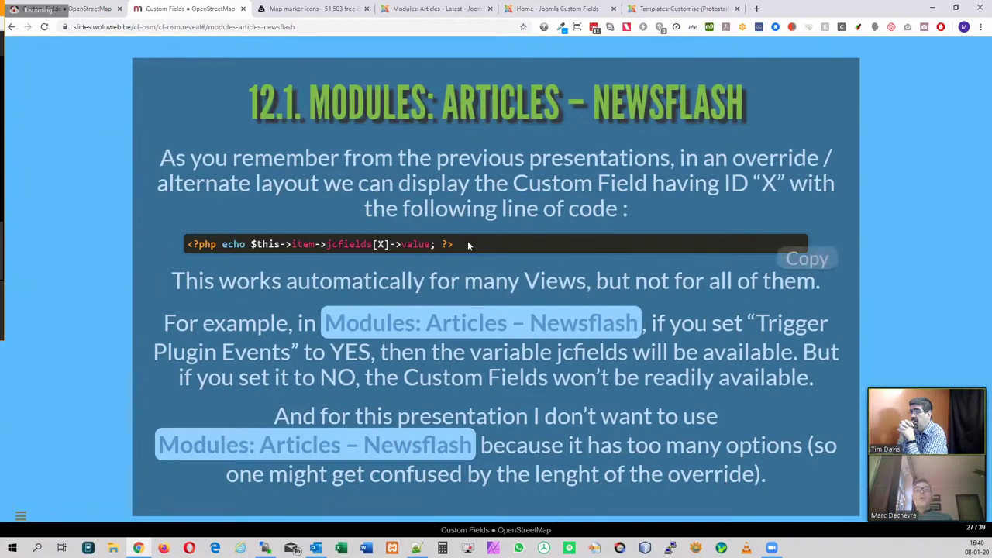
left_click_drag(456, 245, 348, 245)
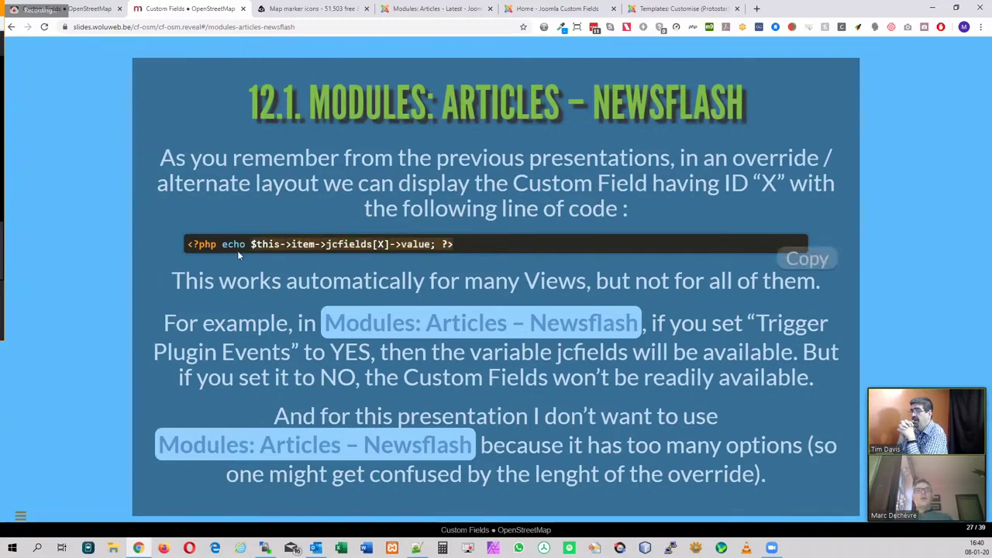